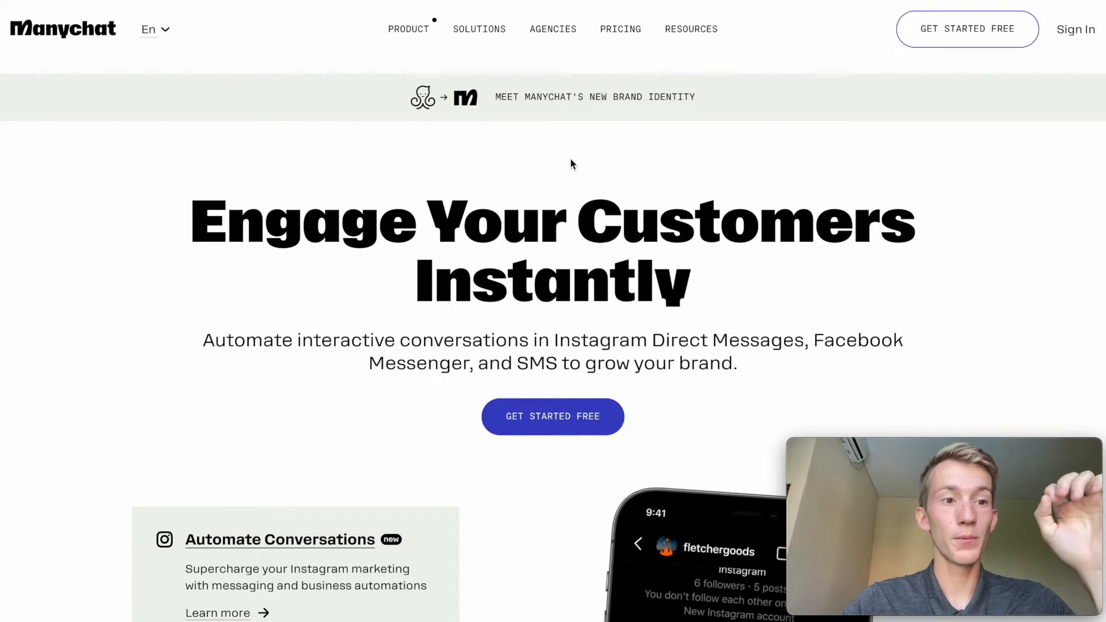
Open Manychat's pricing plans and compare the Free and Pro plans' contact limits, channel access and key features.
scroll(572, 164, "down", 1)
scroll(571, 164, "down", 7)
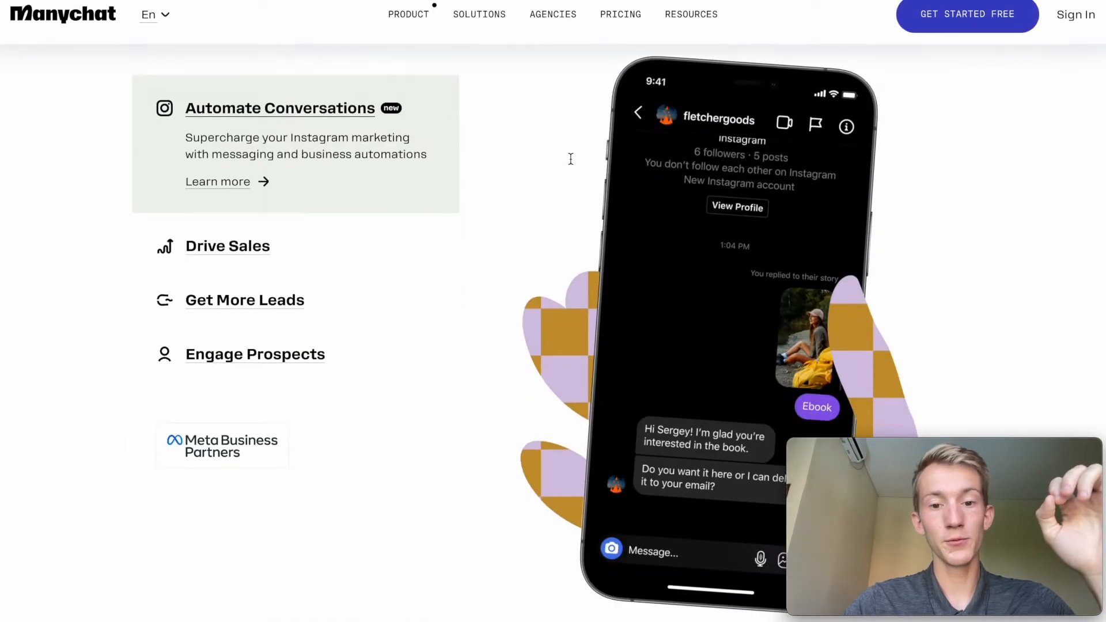
scroll(570, 164, "up", 8)
left_click(614, 30)
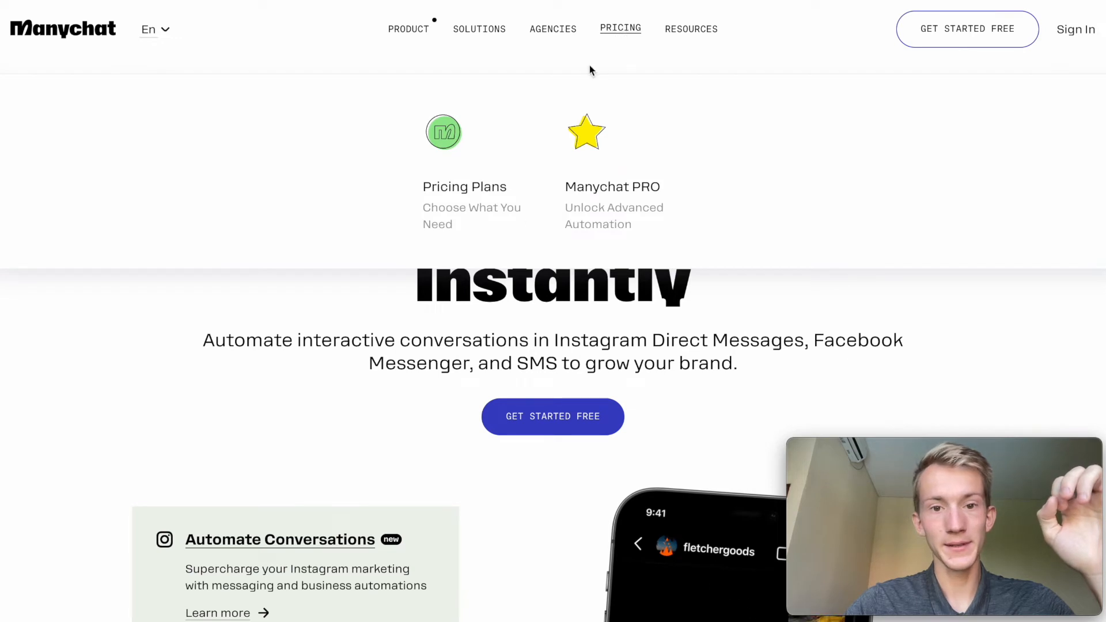
left_click(457, 164)
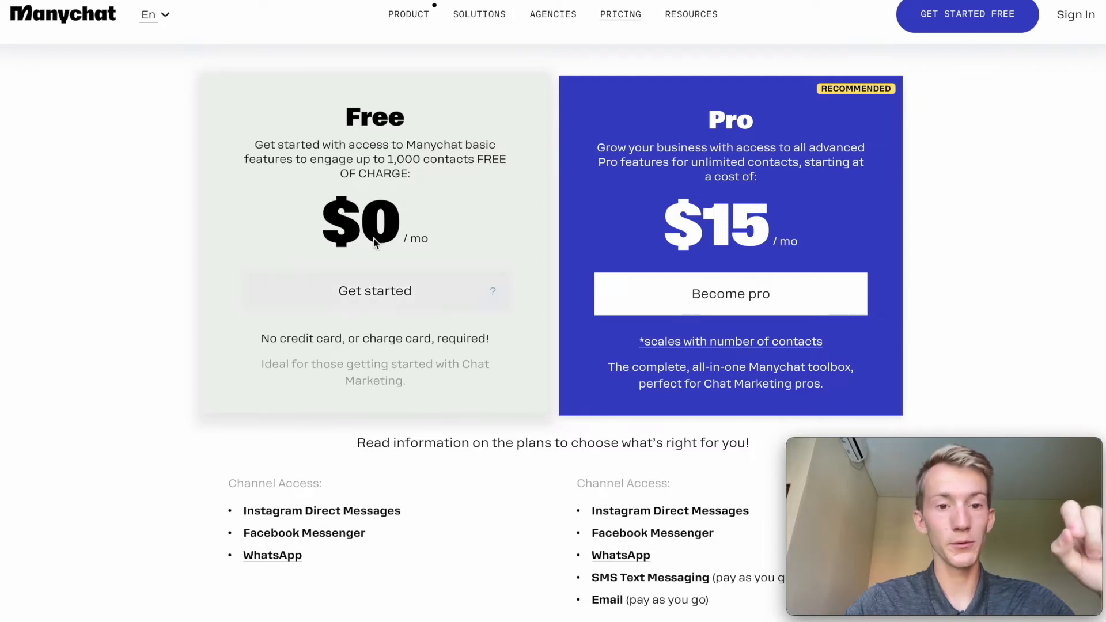
left_click_drag(386, 159, 470, 160)
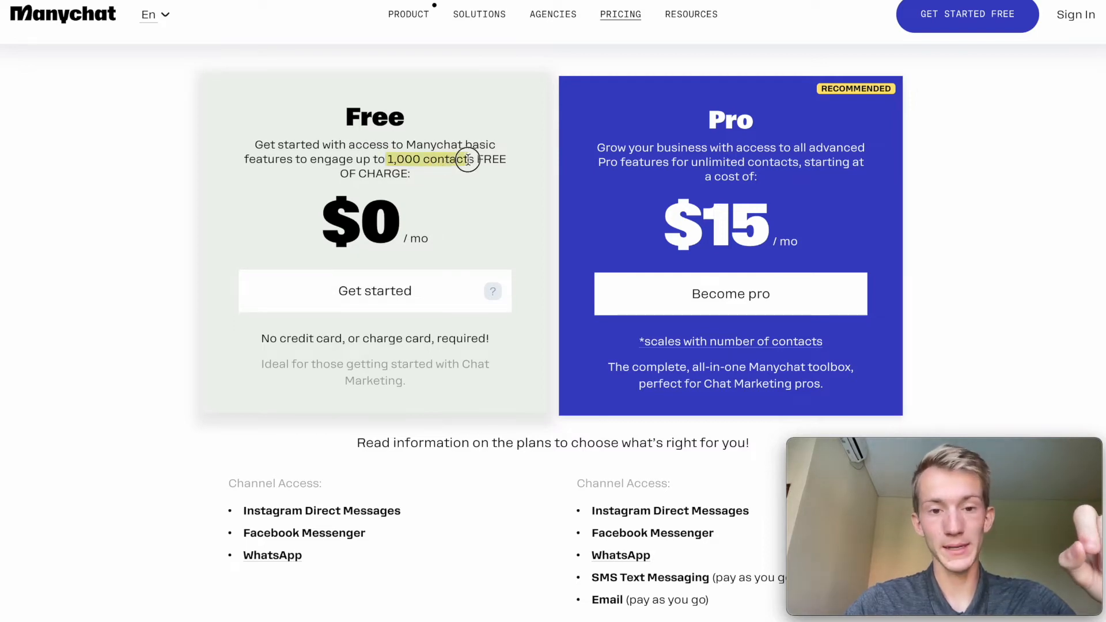
scroll(241, 281, "down", 4)
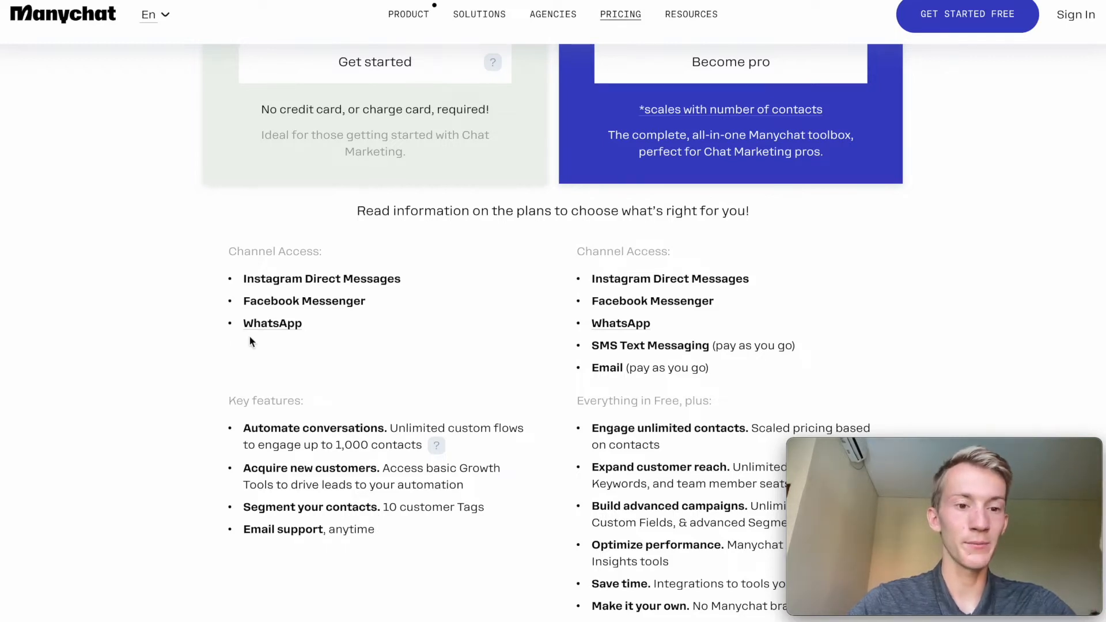
scroll(327, 136, "up", 7)
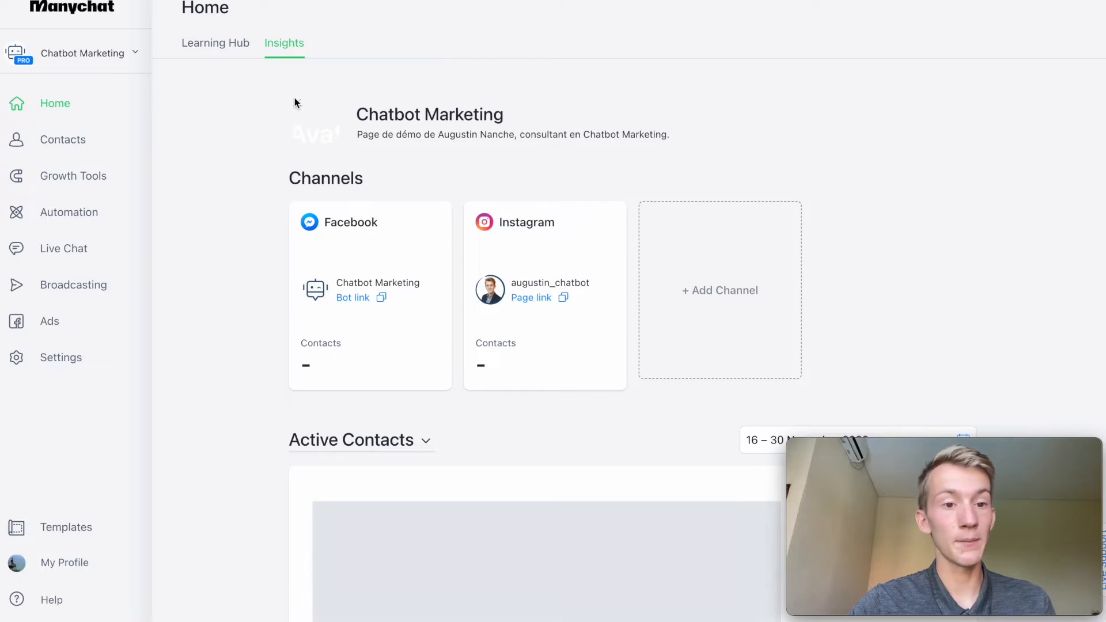
Review the bot's Insights dashboard, covering connected channels, active contacts, demographics and revenue.
scroll(382, 265, "down", 6)
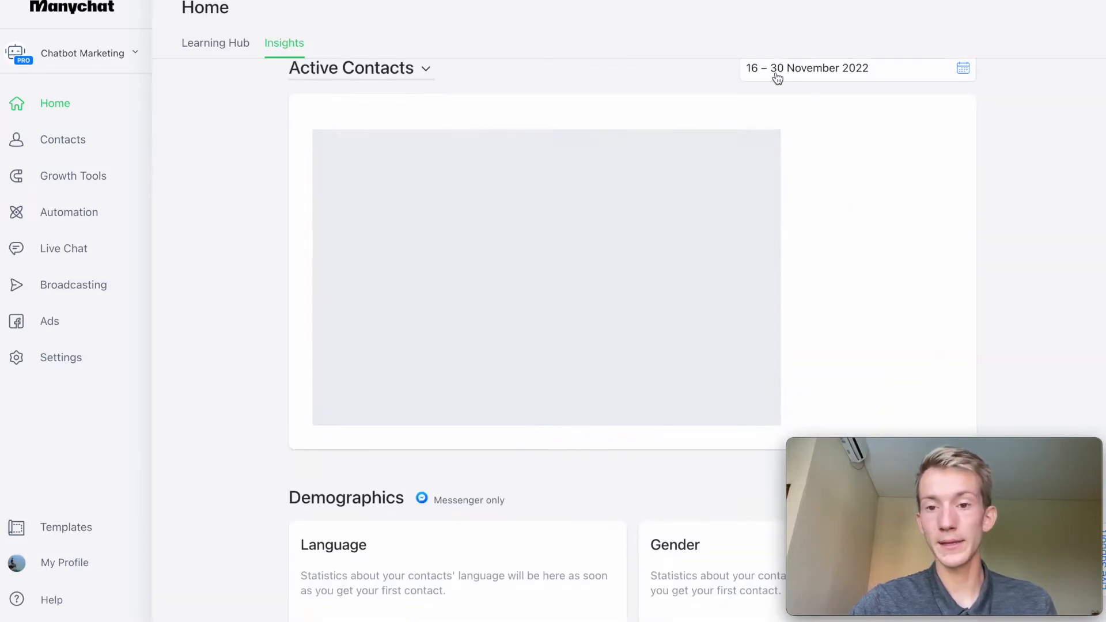
key("ctrl+Tab")
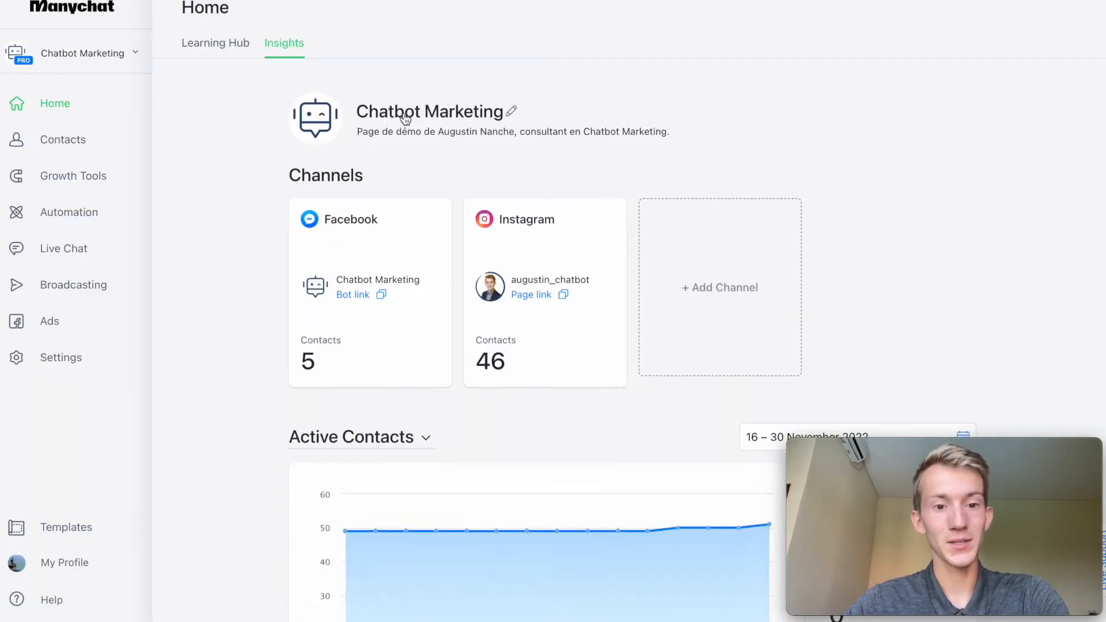
scroll(380, 138, "down", 3)
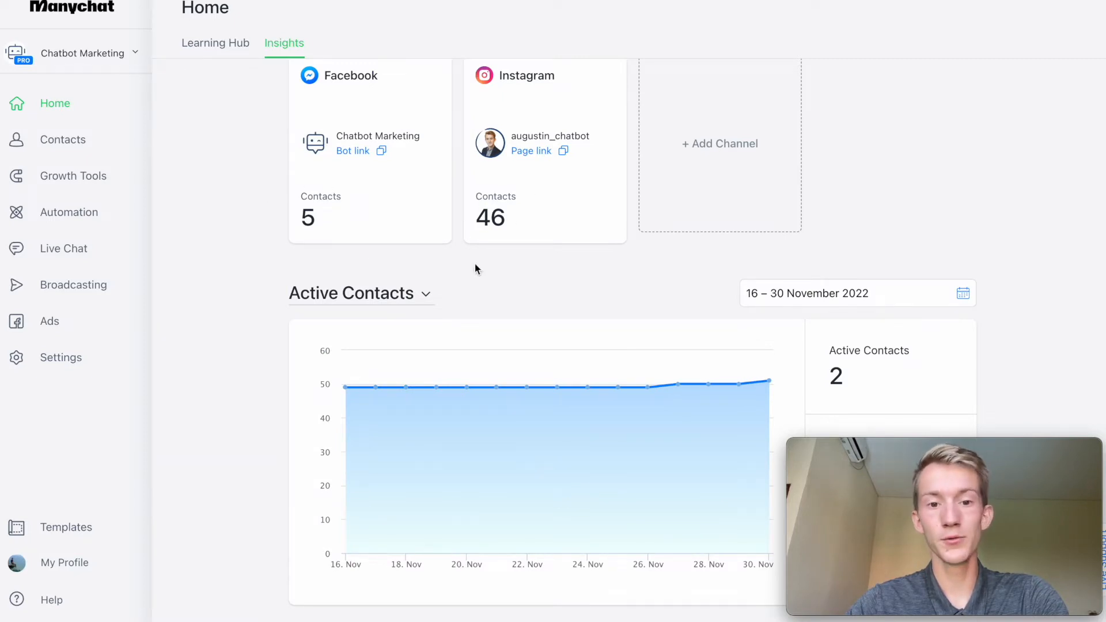
scroll(524, 190, "down", 4)
scroll(665, 207, "down", 6)
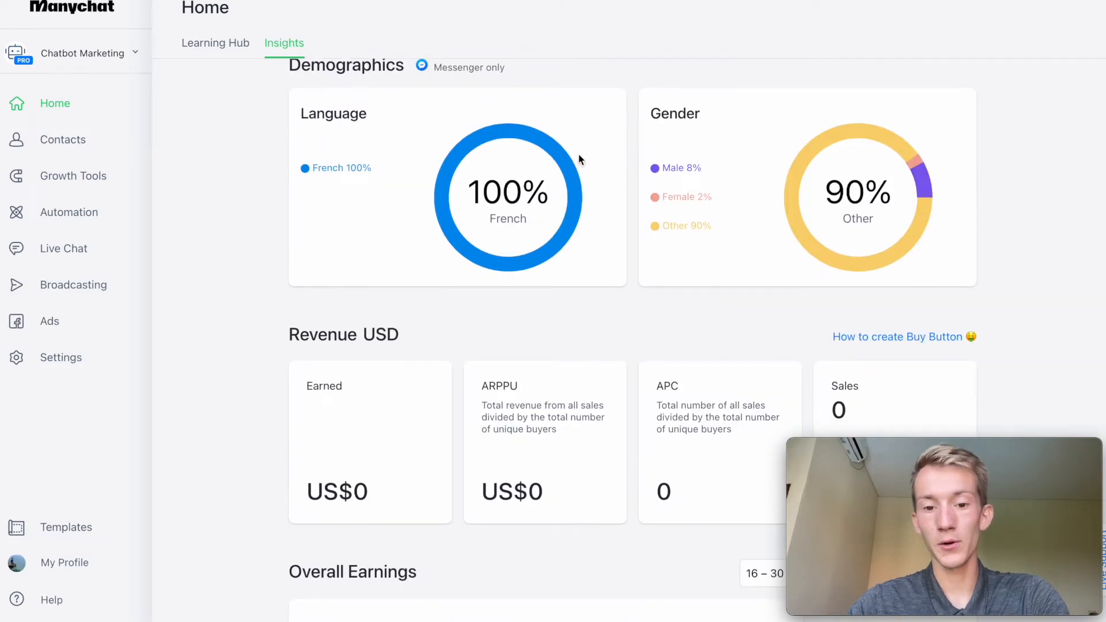
scroll(578, 155, "up", 1)
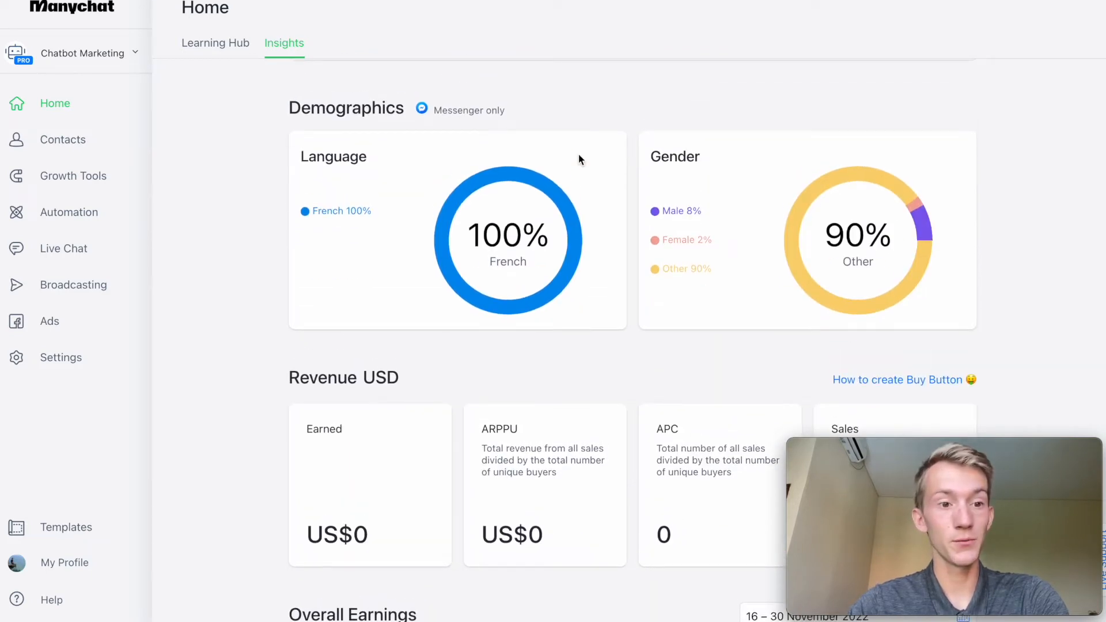
scroll(578, 158, "up", 8)
Filter the contacts by Last Interaction in Messenger less than 1 day ago, and remove the condition again.
left_click(77, 140)
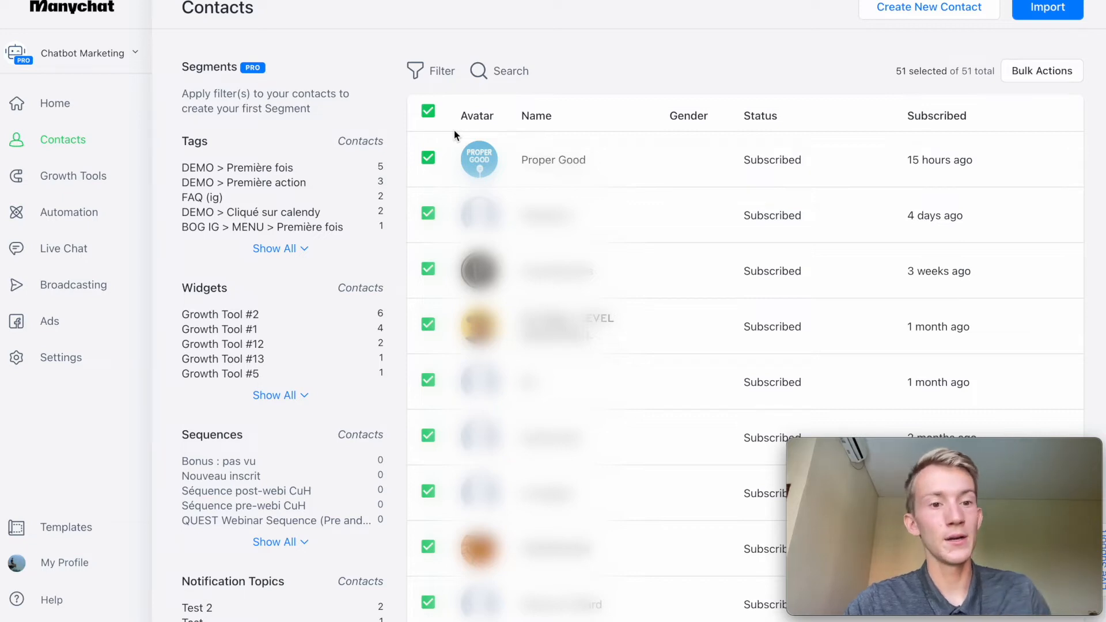
left_click(439, 71)
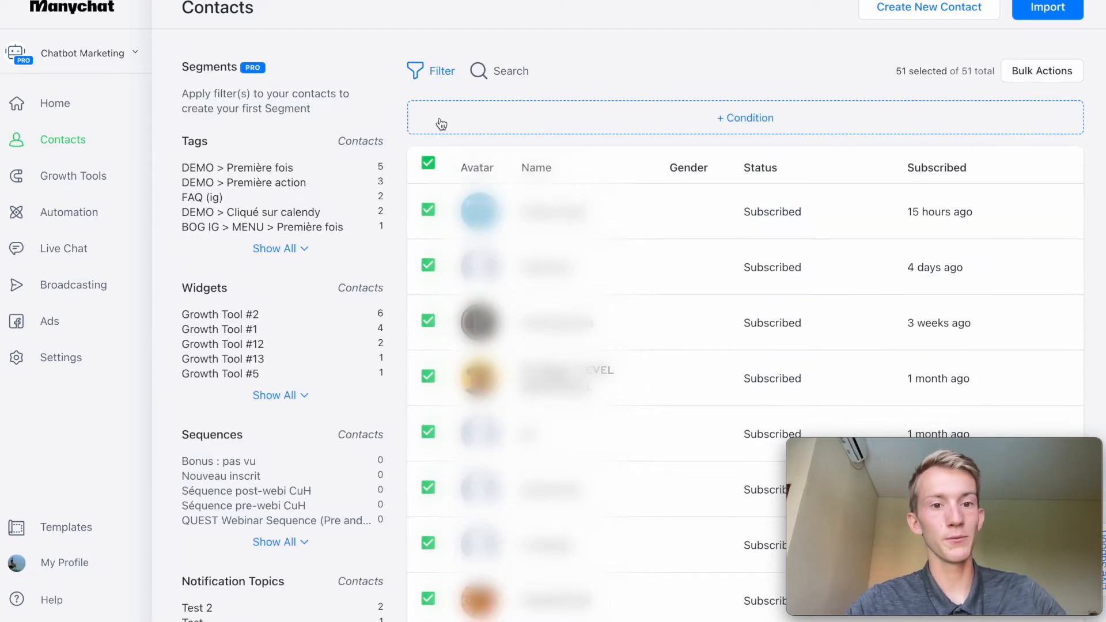
left_click(441, 118)
type("lat")
key("BackSpace")
type("st")
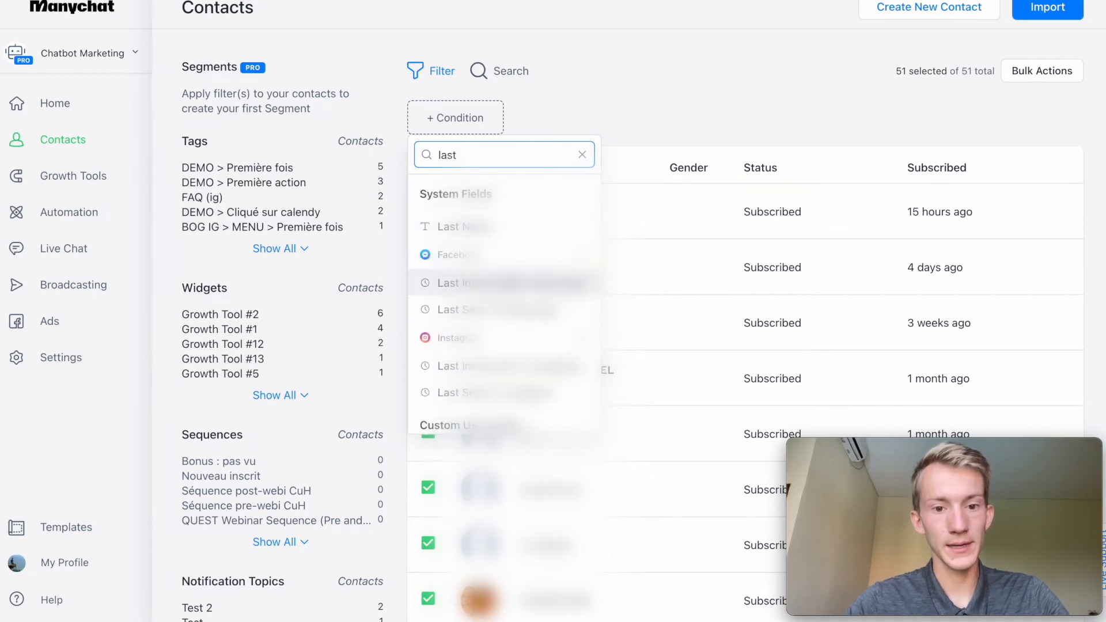
left_click(508, 285)
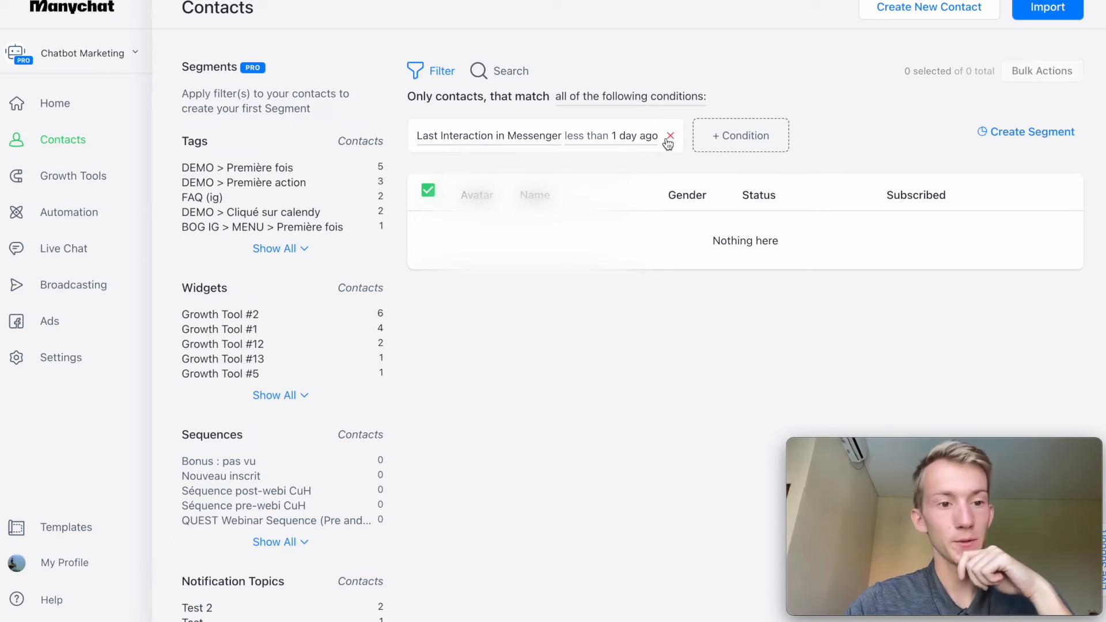
left_click(670, 137)
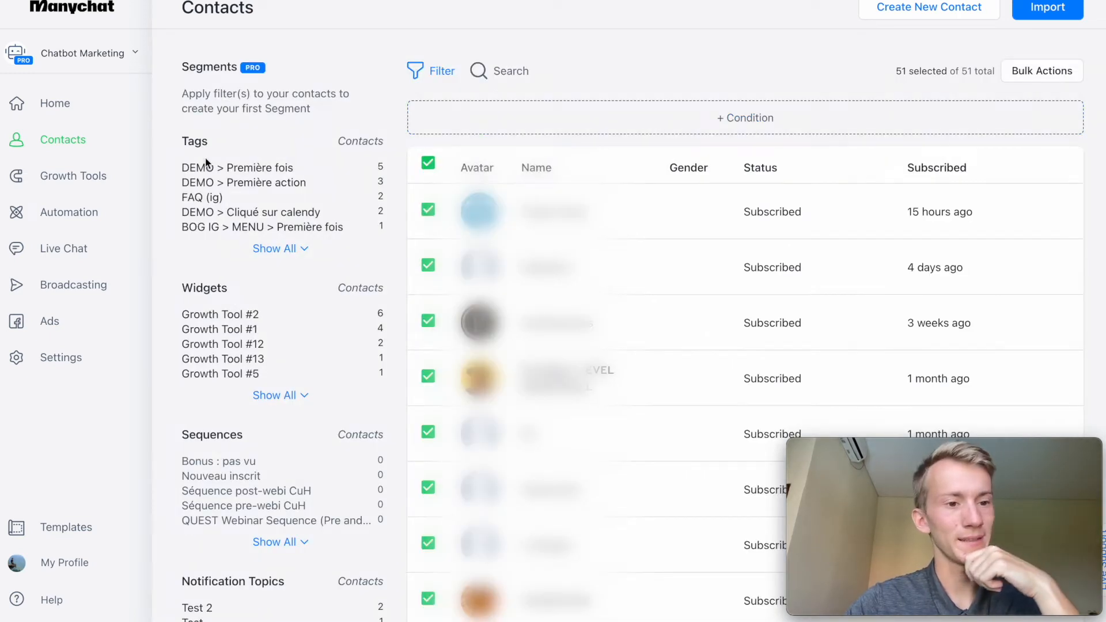
Open the automations overview and look through the basic automations and flow folders.
left_click(83, 222)
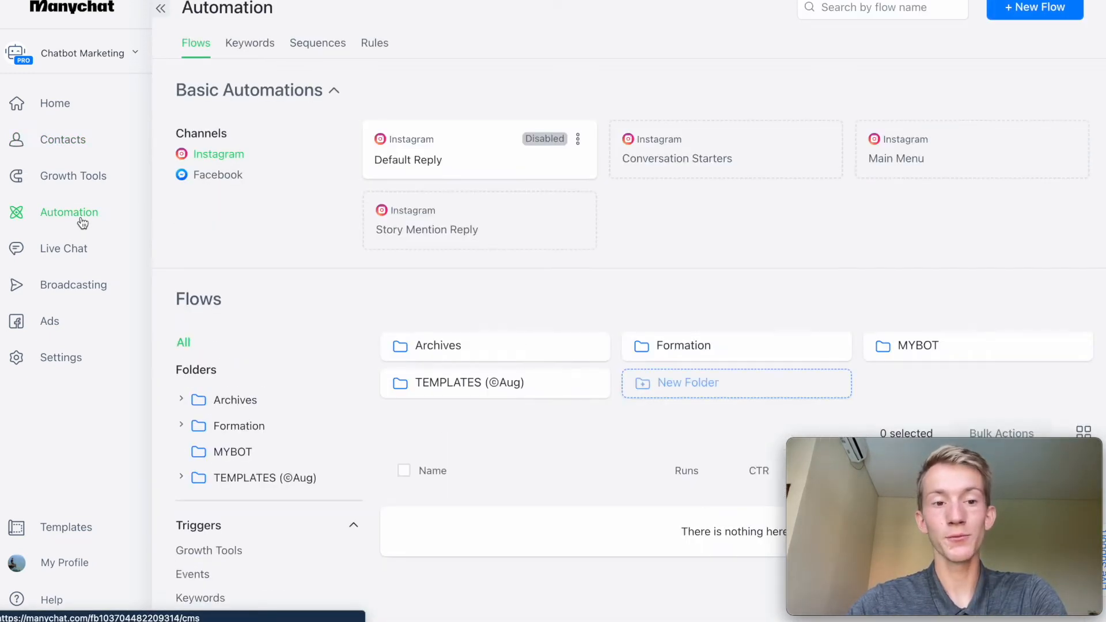
scroll(542, 368, "down", 2)
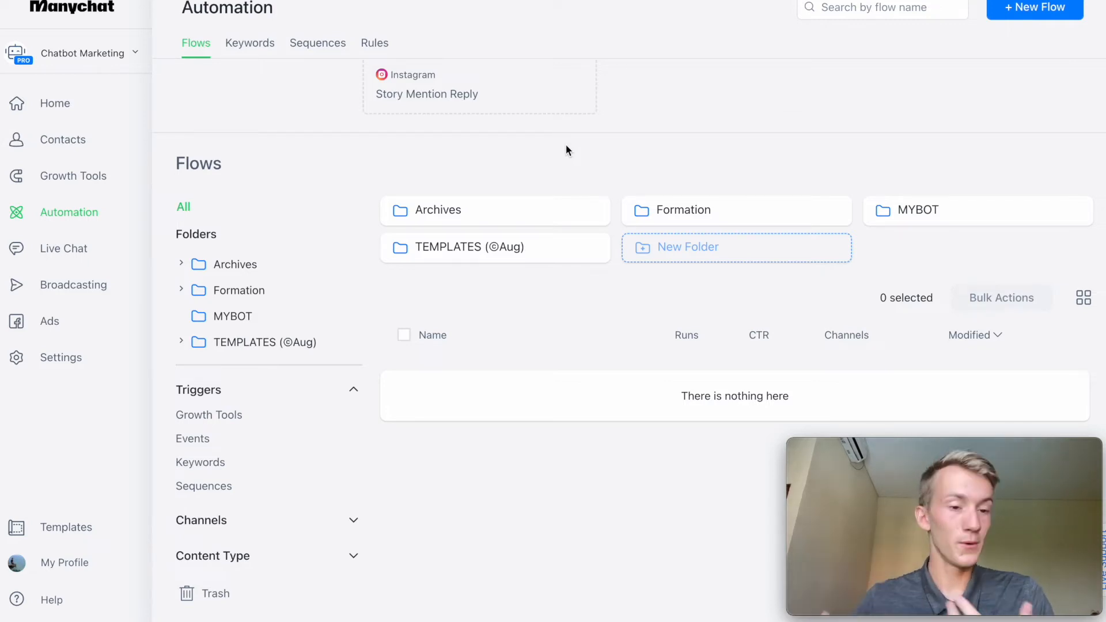
Show all unassigned live chat conversations, view the Proper Good chat, and filter the list by Instagram and by Facebook.
left_click(78, 255)
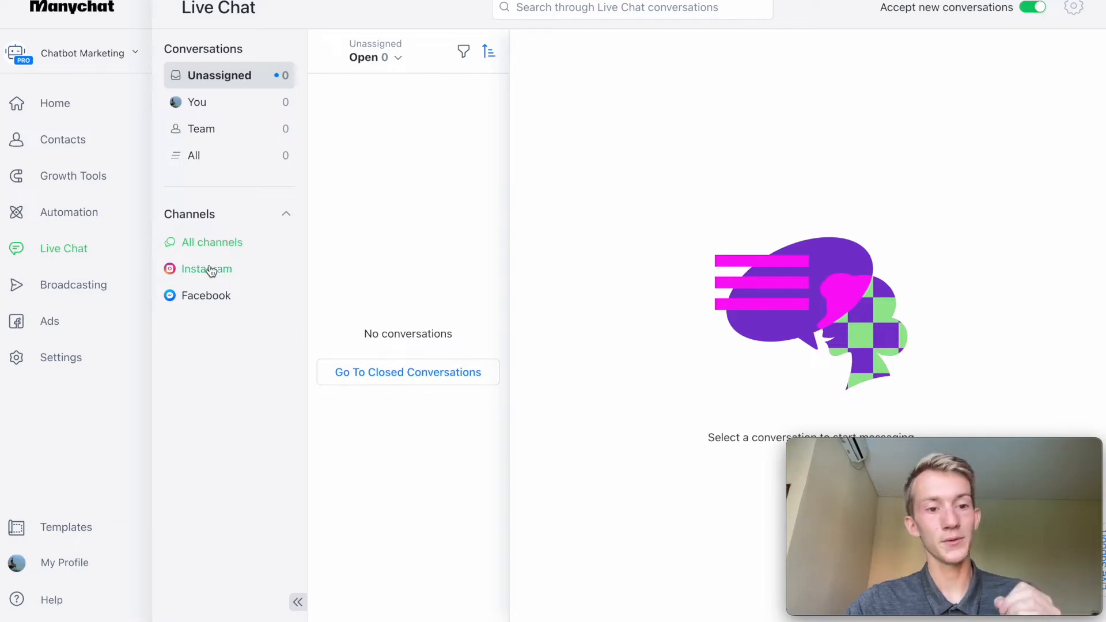
left_click(370, 56)
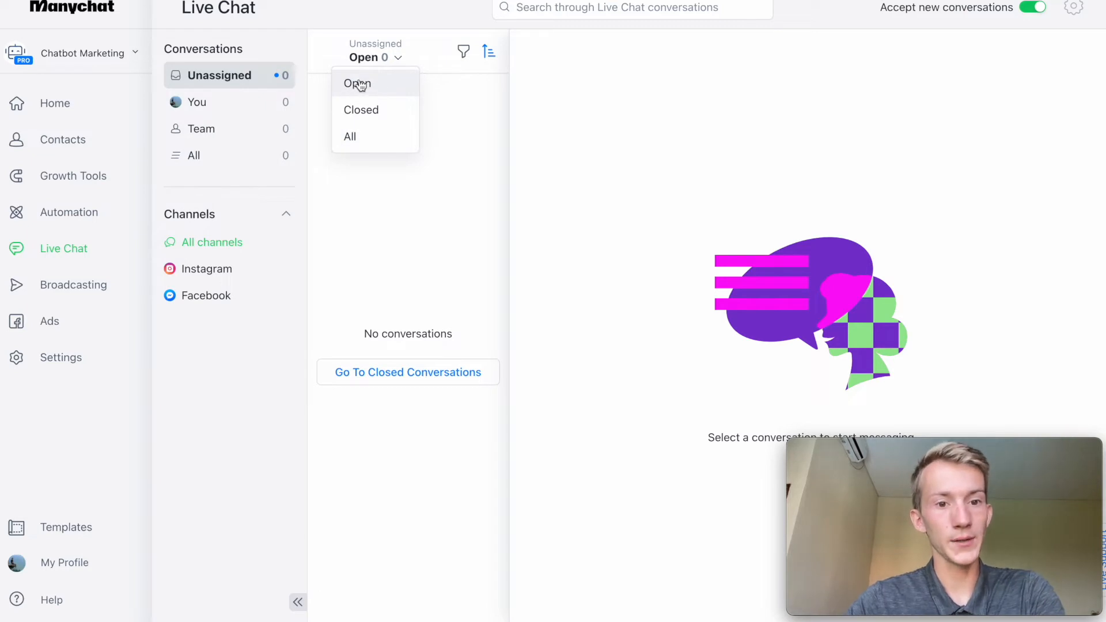
left_click(349, 138)
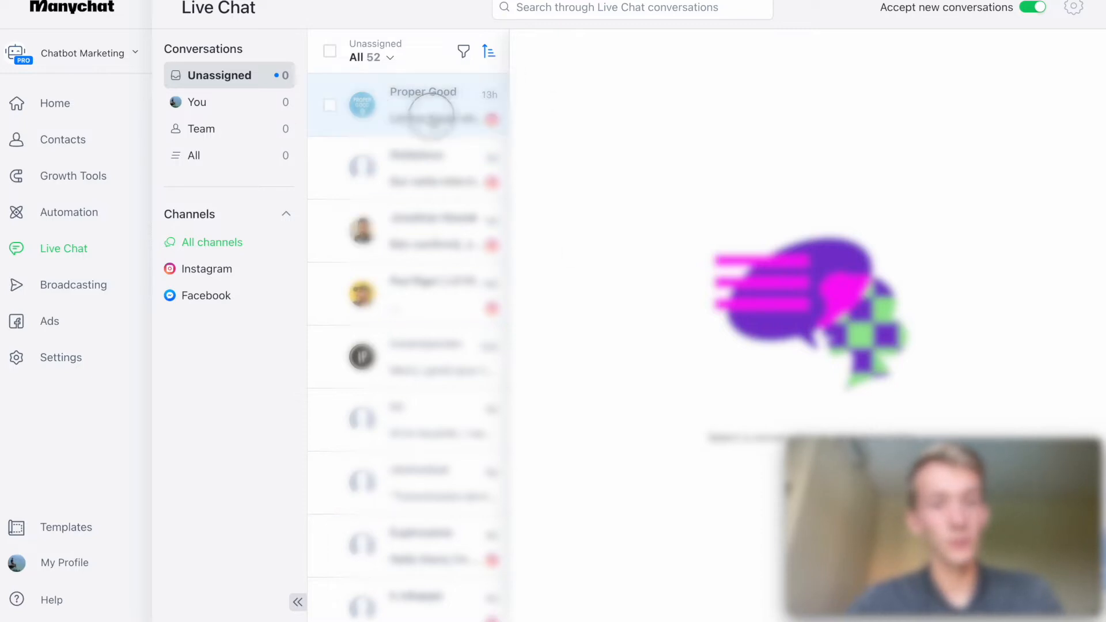
left_click(433, 122)
left_click(200, 275)
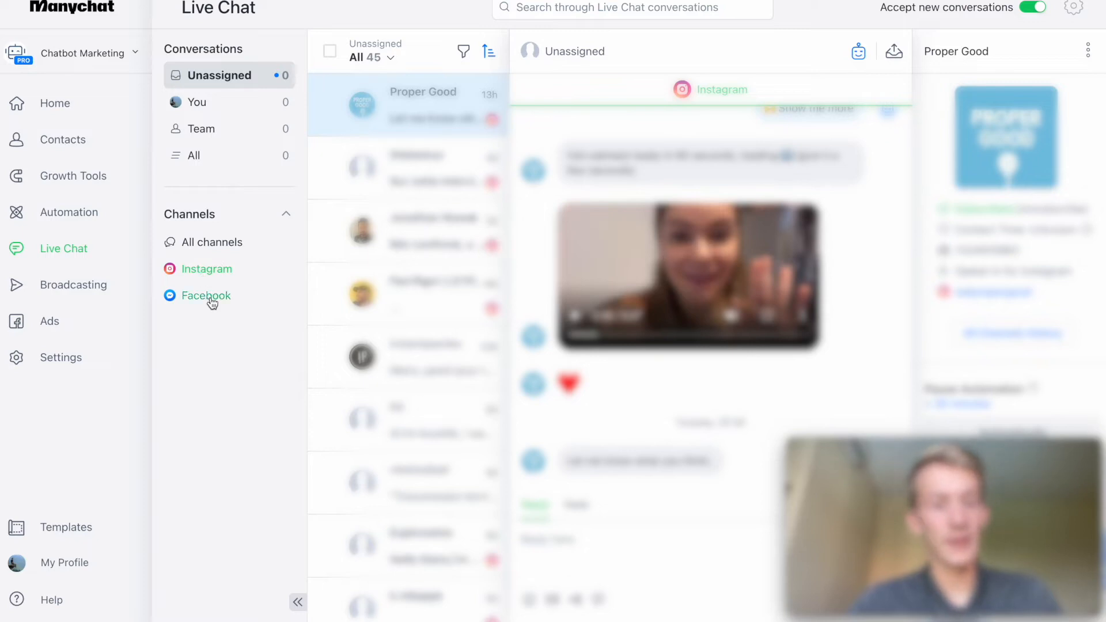
left_click(211, 298)
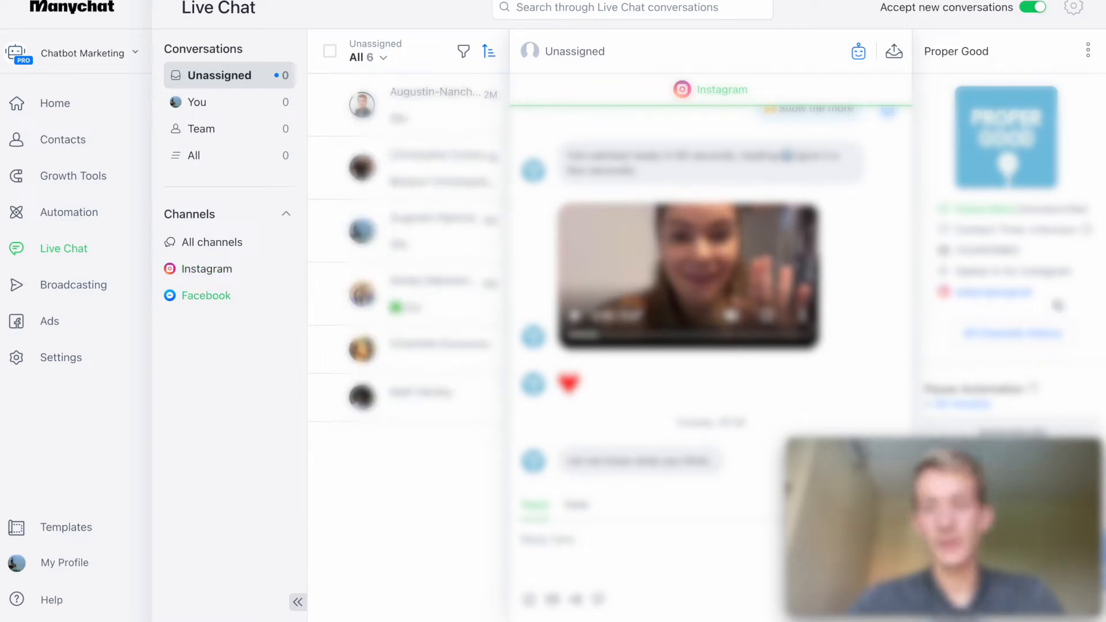
scroll(1031, 247, "down", 2)
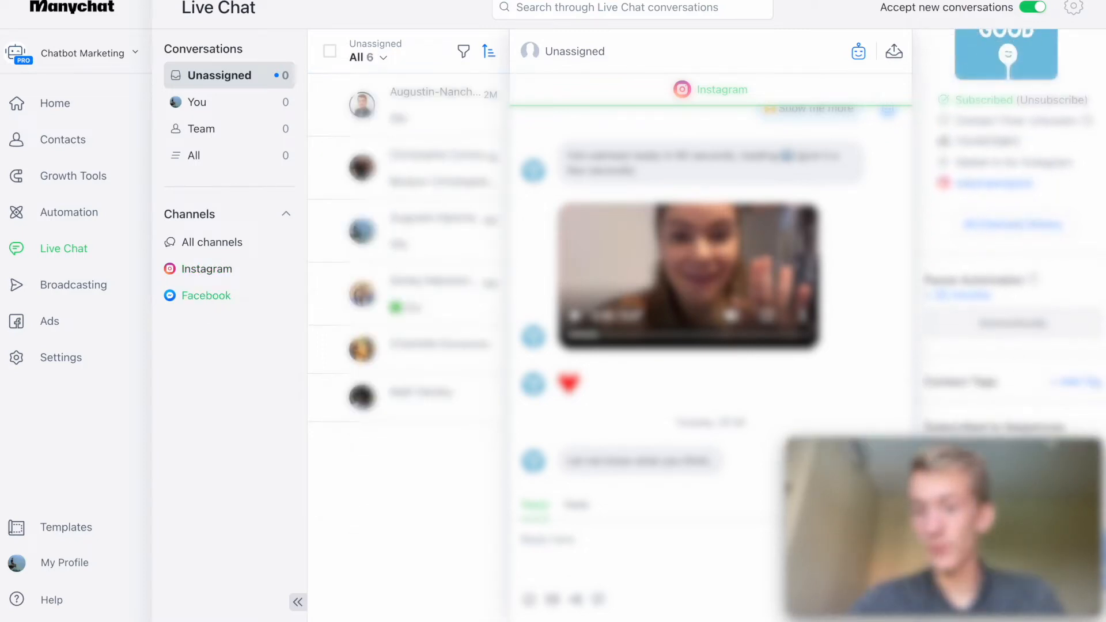
scroll(1029, 288, "up", 2)
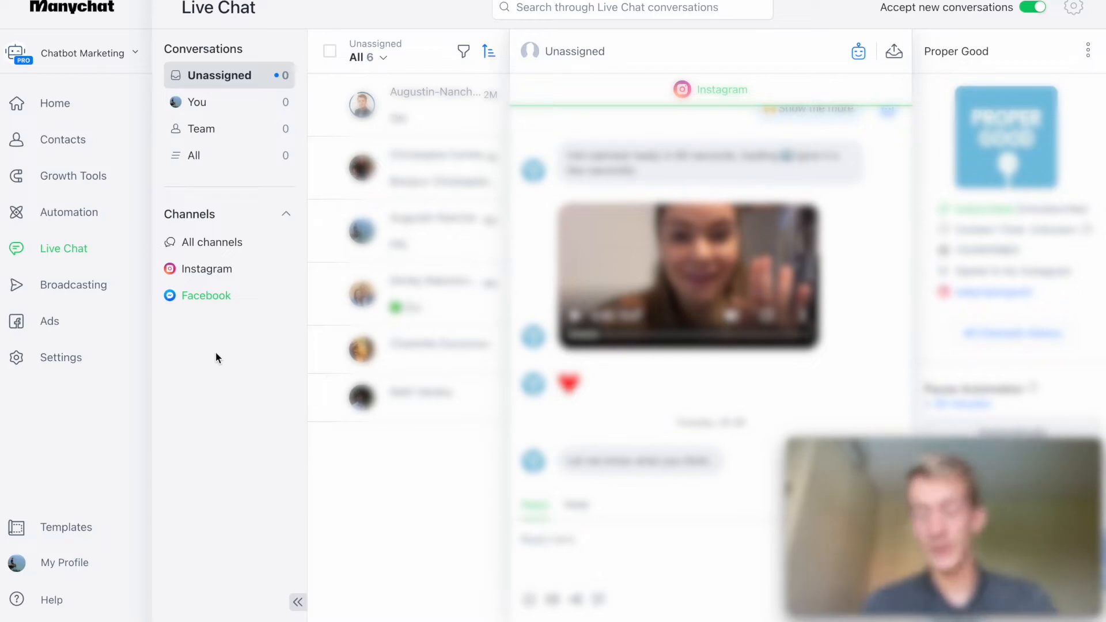
Open the bot's settings.
left_click(65, 360)
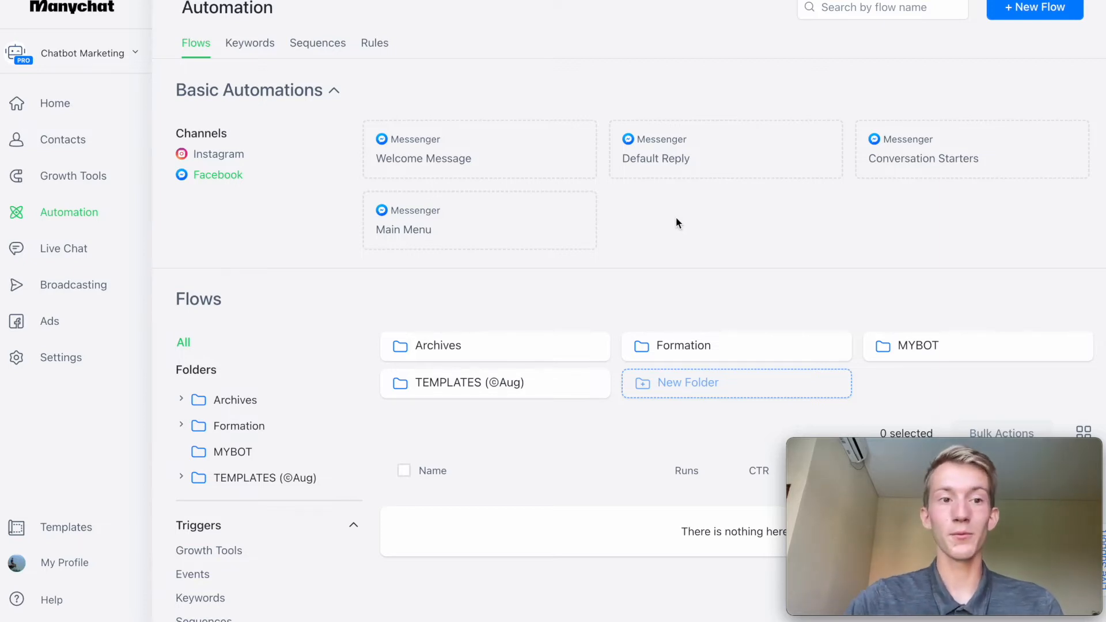
Start the Messenger Default Reply flow from scratch and open the list of step types that can be added.
left_click(677, 164)
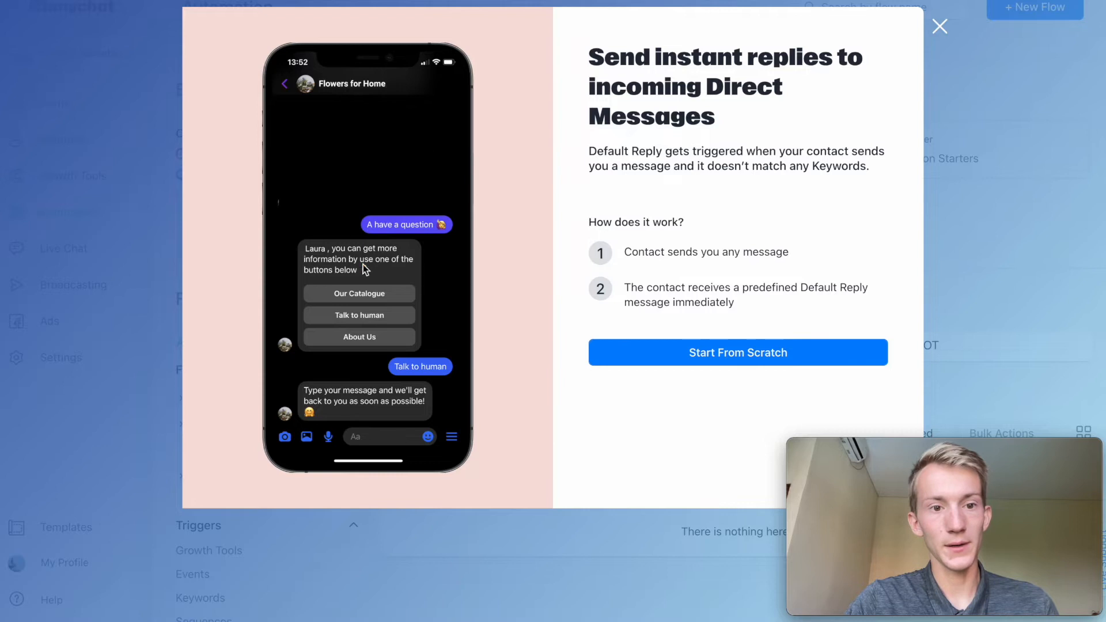
left_click(622, 353)
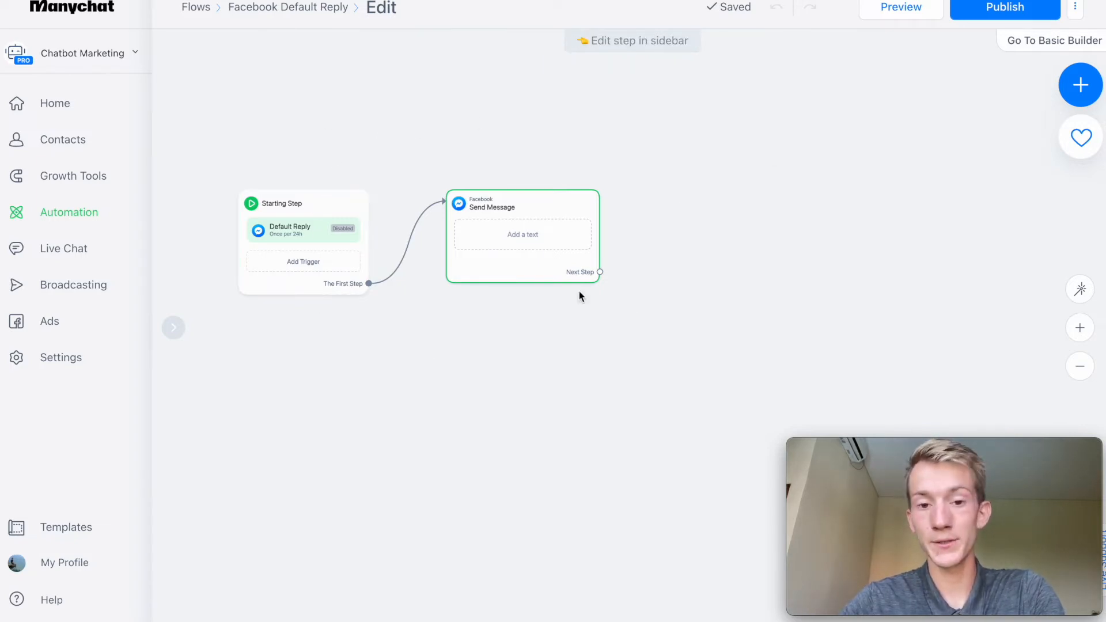
left_click(1079, 85)
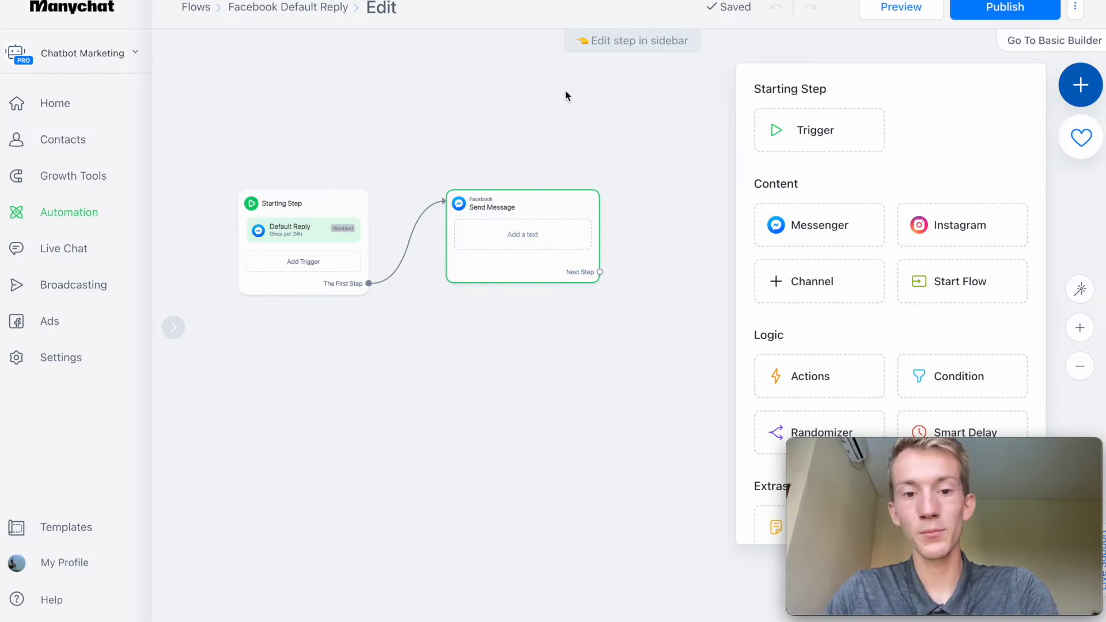
Enter the greeting "Enchanté, moi c'est Bot, l'assistant d'" followed by the owner's first name in the Facebook Send Message step.
left_click(536, 225)
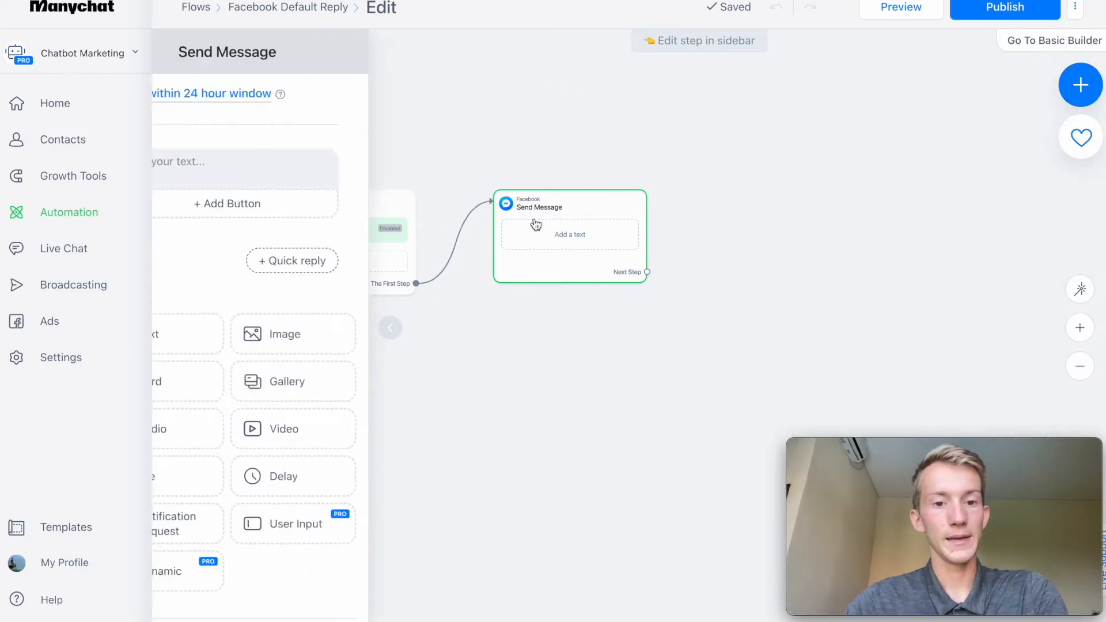
left_click(203, 165)
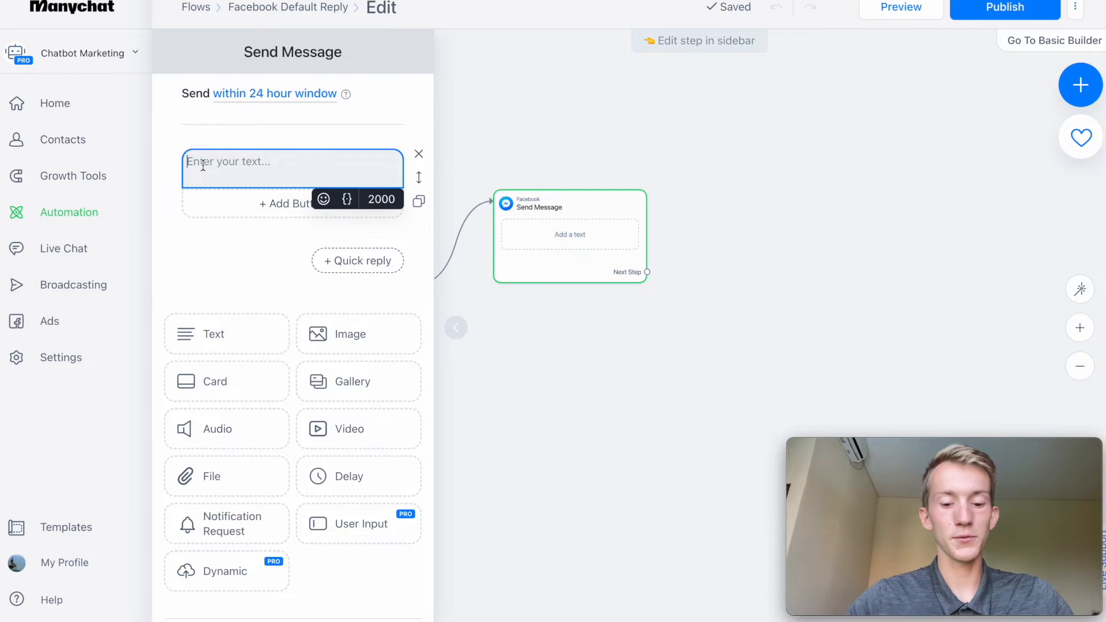
type("Enchanté, moi c'est Bot, l'assistant d'Augustin")
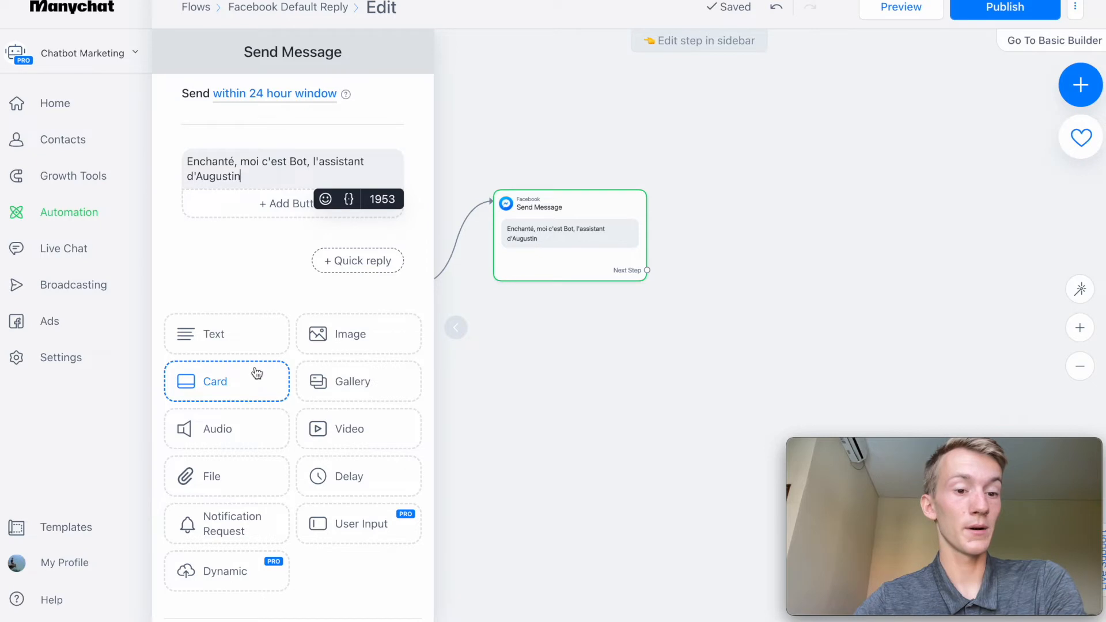
left_click(267, 260)
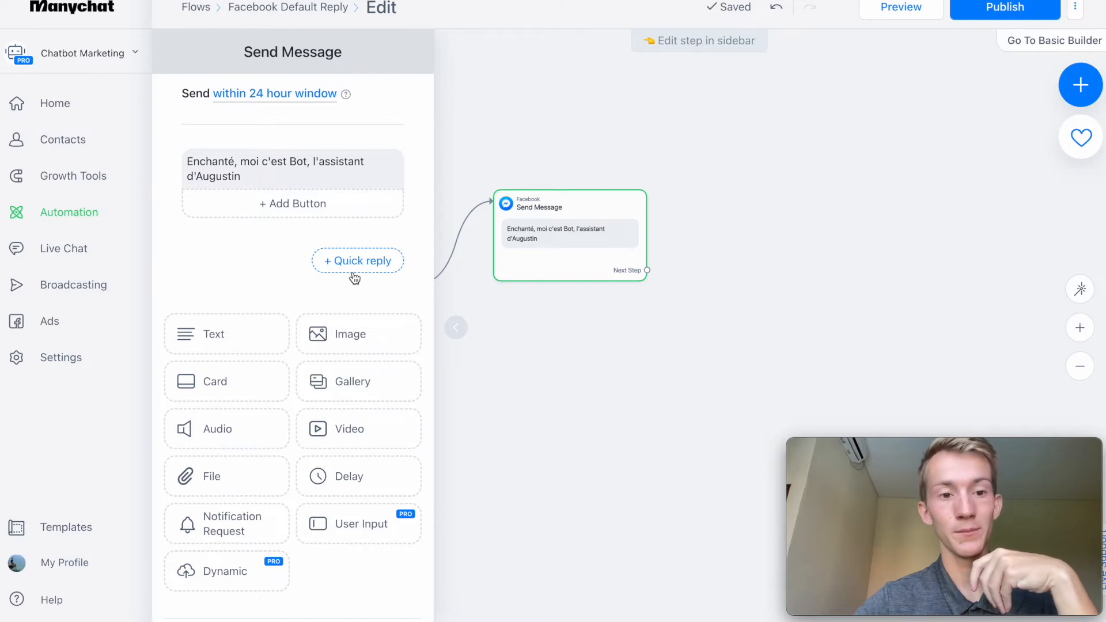
left_click(304, 208)
left_click(470, 207)
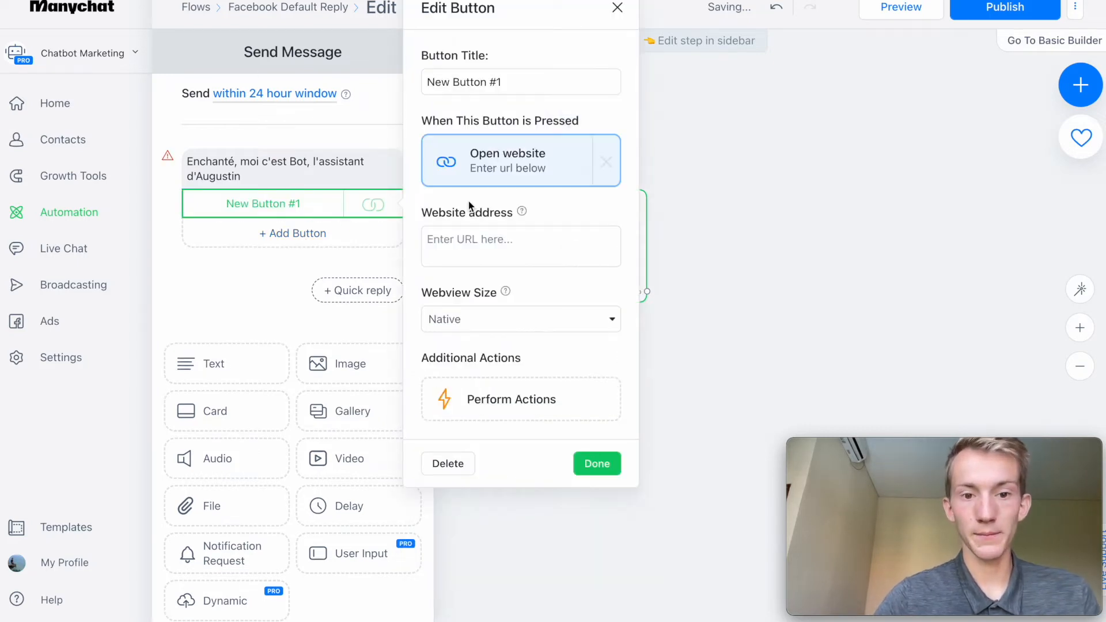
left_click(479, 250)
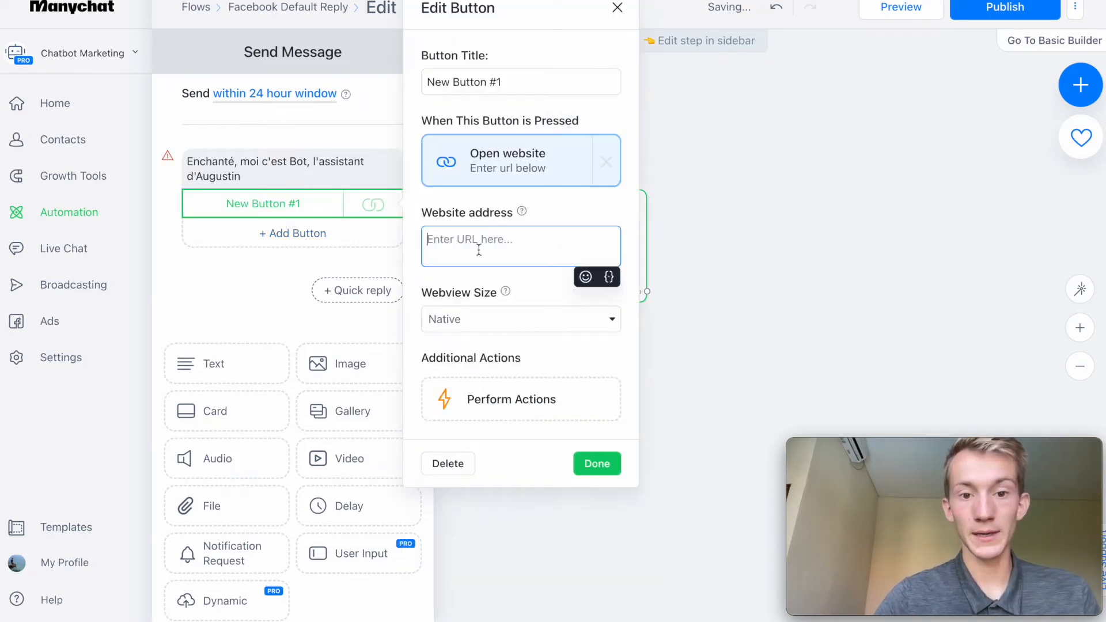
left_click(434, 477)
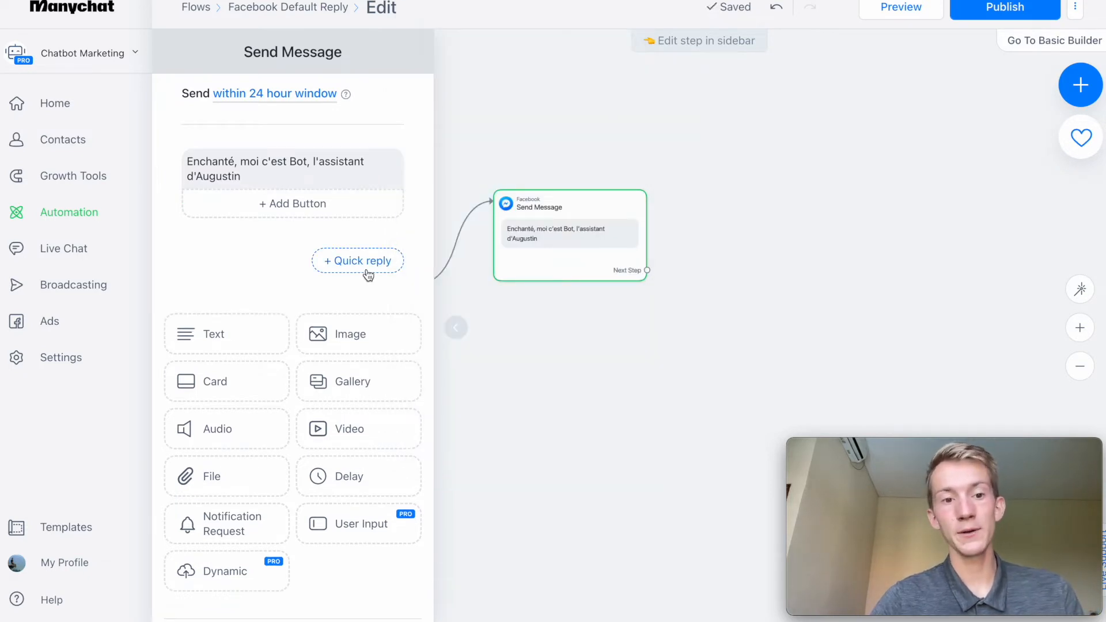
Add two quick replies, "Enchanté" and "Bien le bonjour", to the greeting message.
left_click(363, 262)
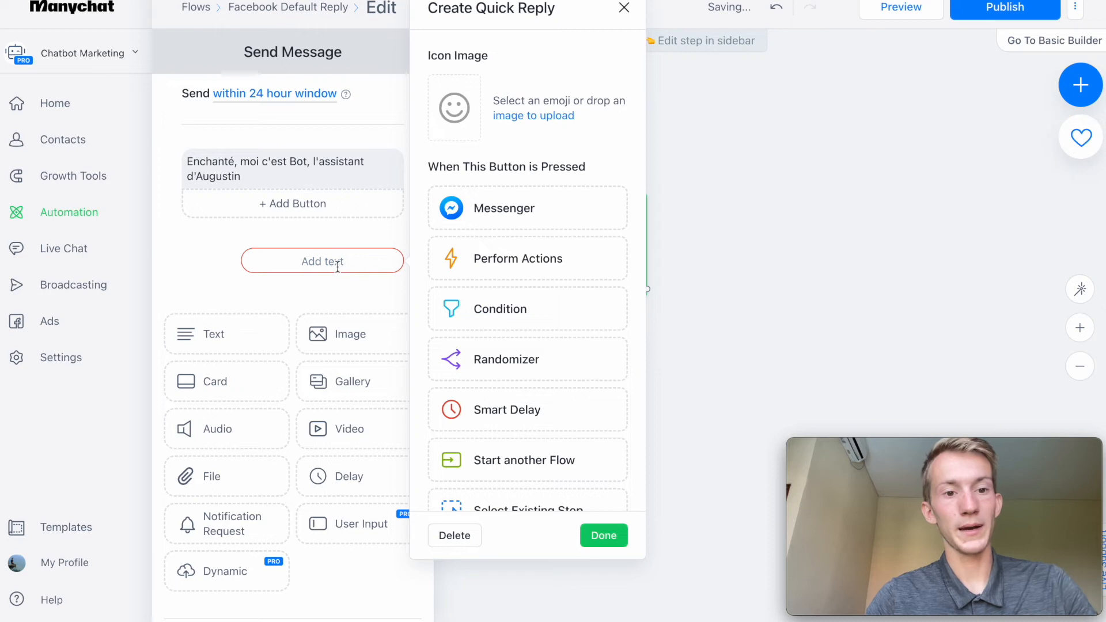
type("Enchanté")
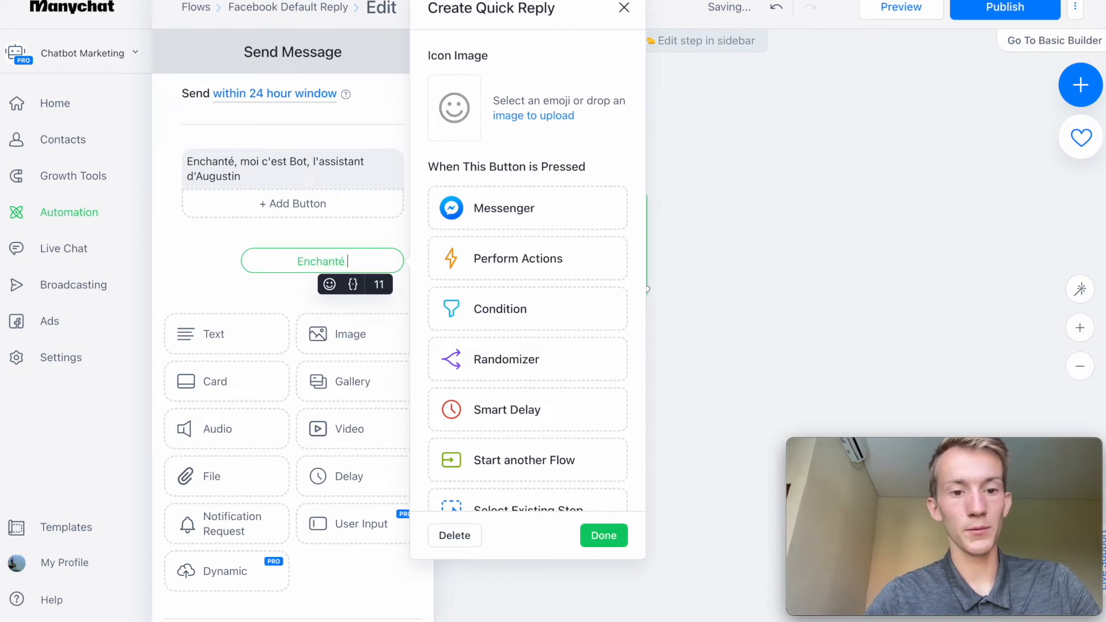
key("Return")
left_click(353, 291)
type("Bien le")
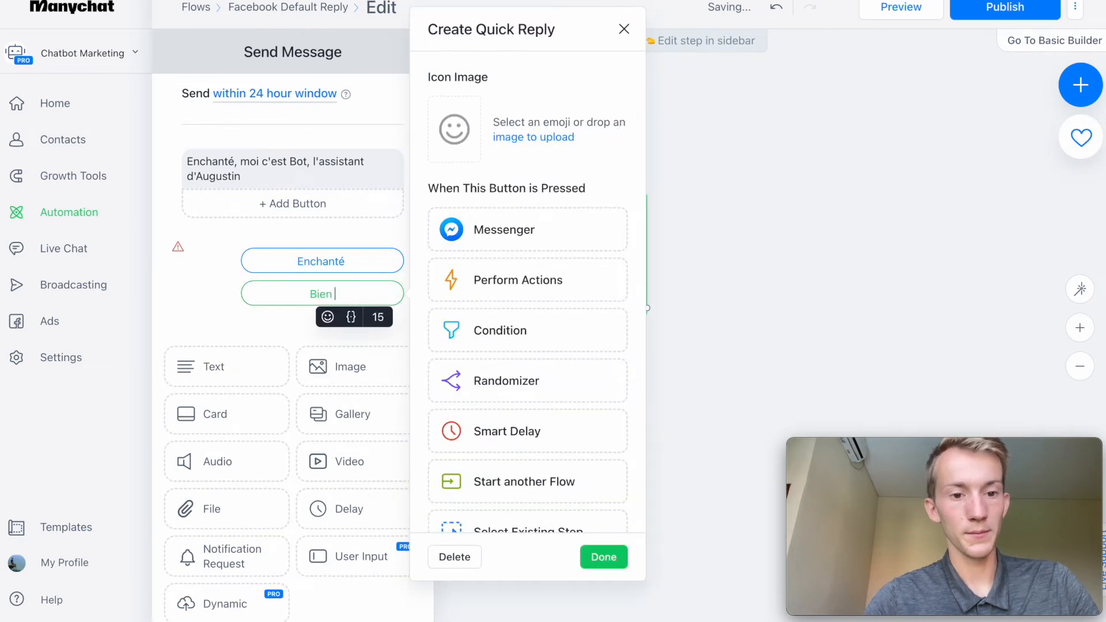
type(" bonjour")
key("Return")
Connect the "Enchanté" and "Bien le bonjour" quick replies each to its own new Messenger message step.
left_click_drag(632, 265, 766, 200)
left_click(794, 209)
left_click_drag(632, 284, 783, 351)
left_click(815, 185)
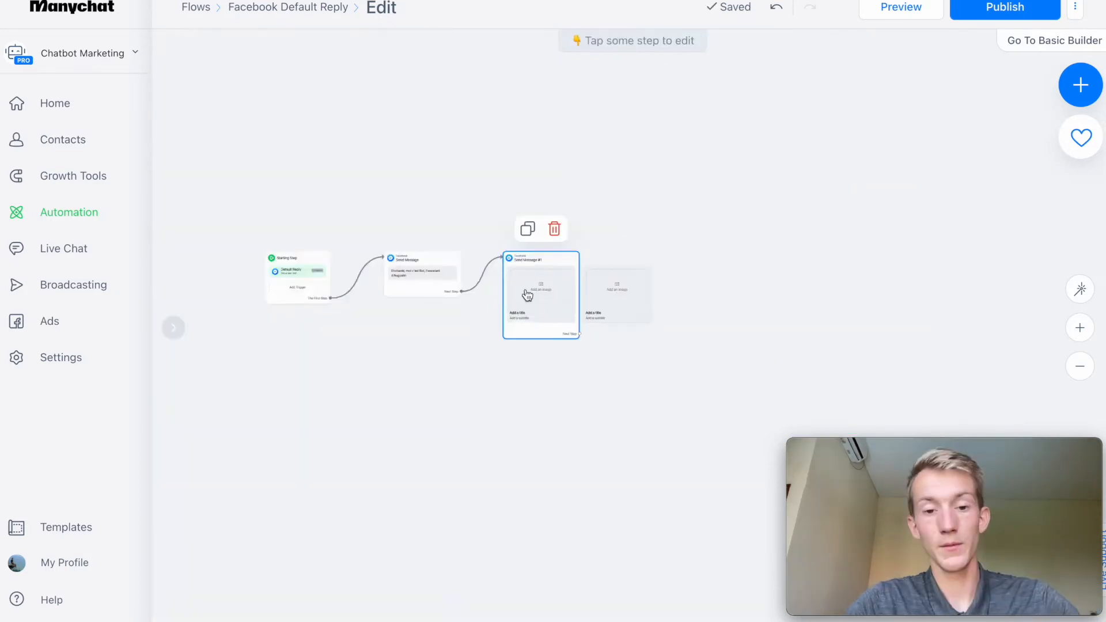
left_click(527, 295)
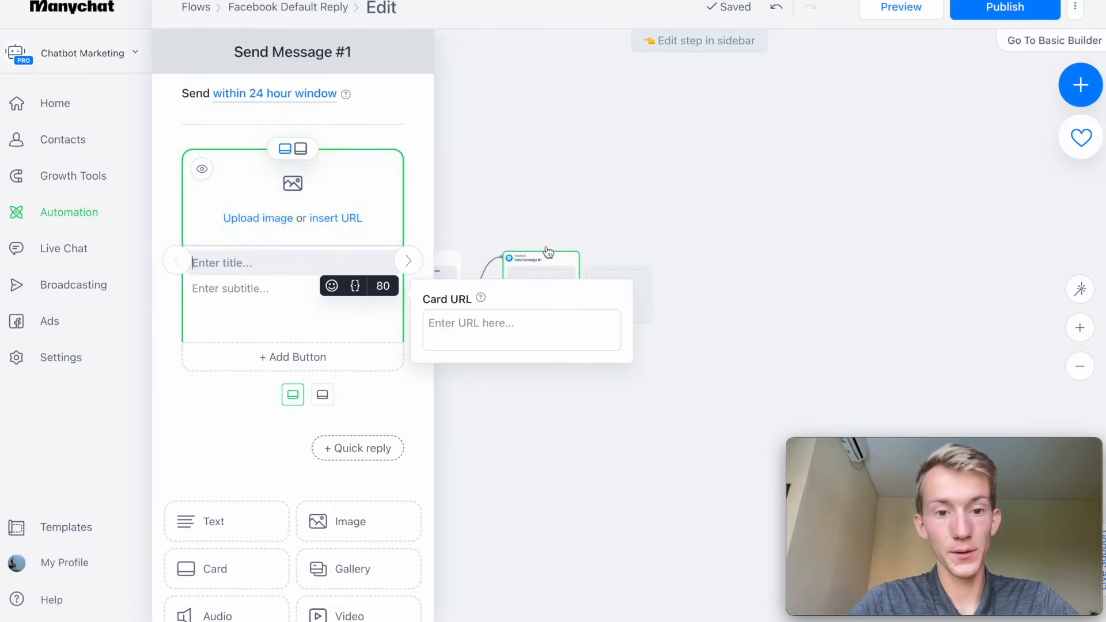
Remove the second gallery card from Send Message #1, and try out adding and deleting another blank card.
left_click(408, 260)
left_click(418, 156)
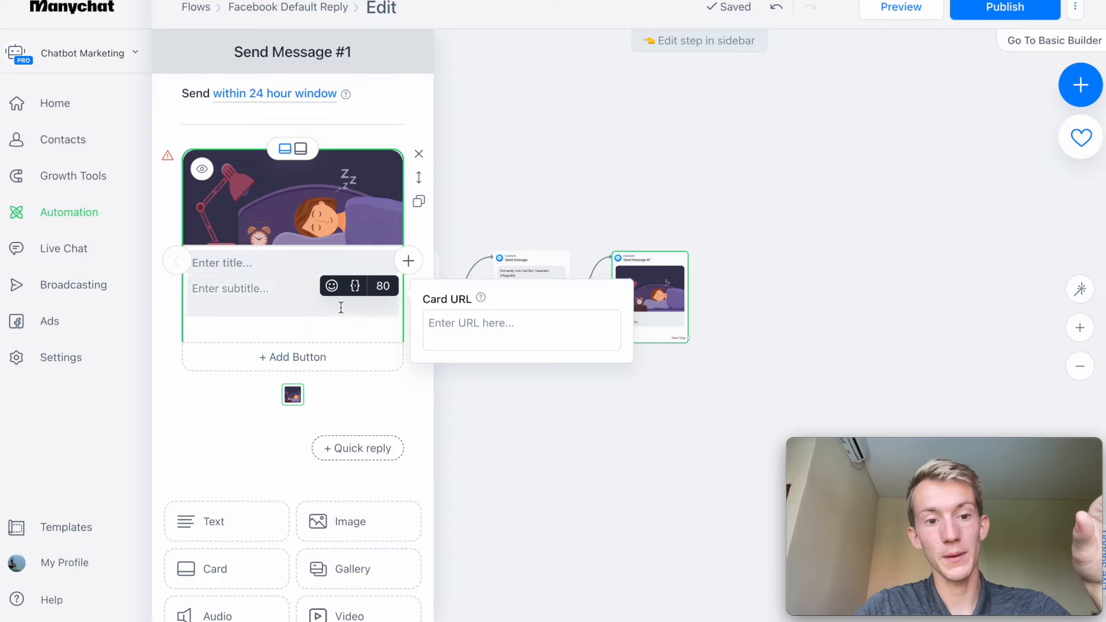
left_click(408, 260)
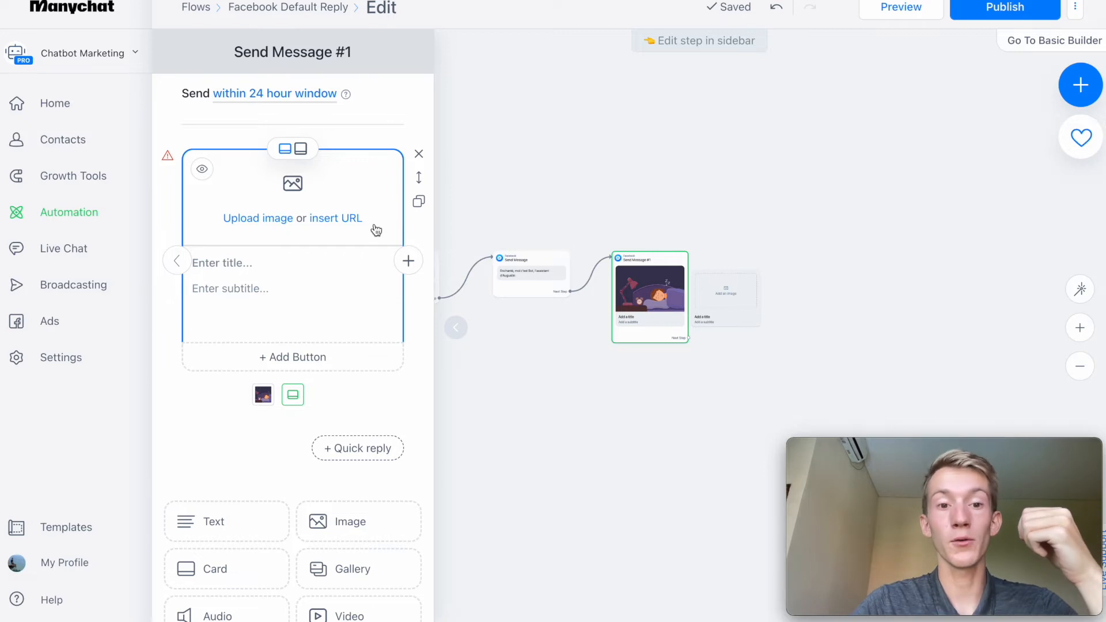
left_click(420, 154)
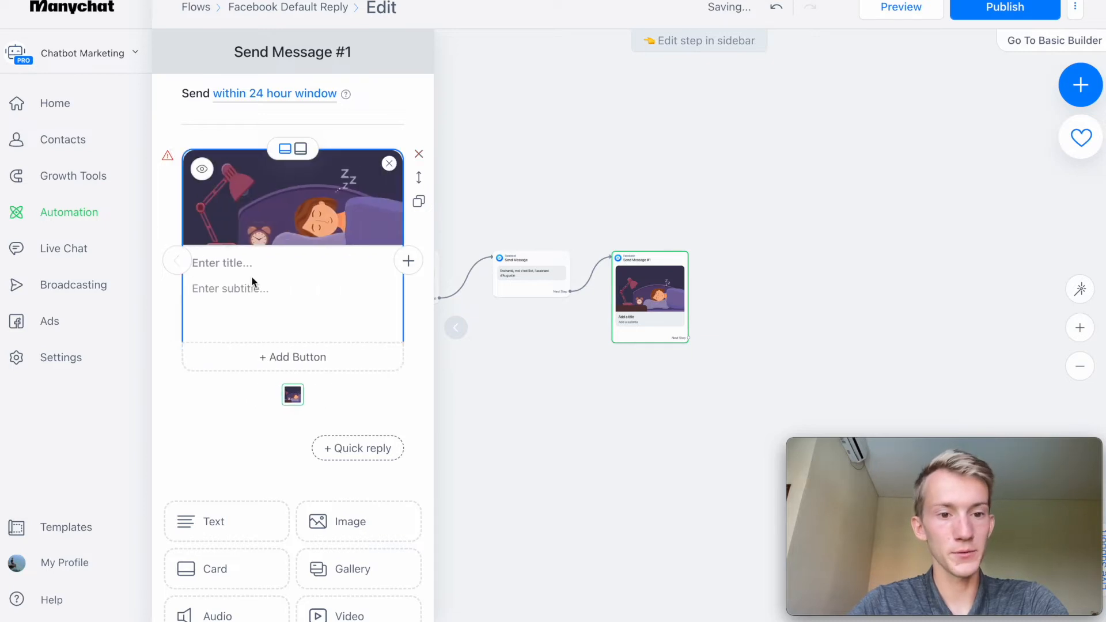
Title the sleeping-woman card in Send Message #1 "Notre mission ? Vous aider à mieux dormir".
left_click(218, 265)
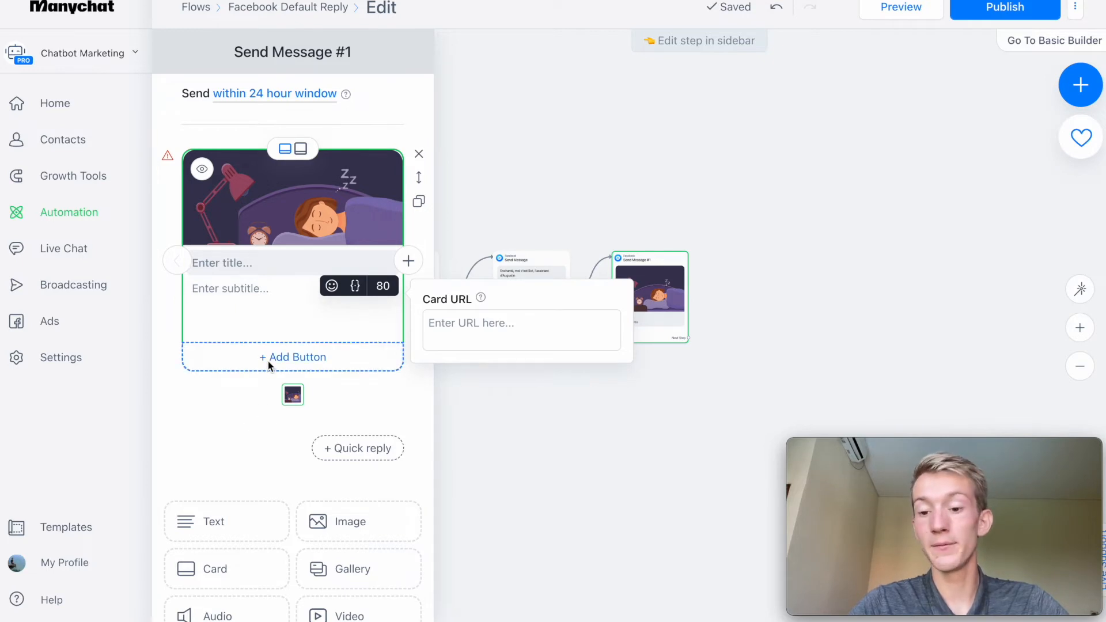
type("Notre mi")
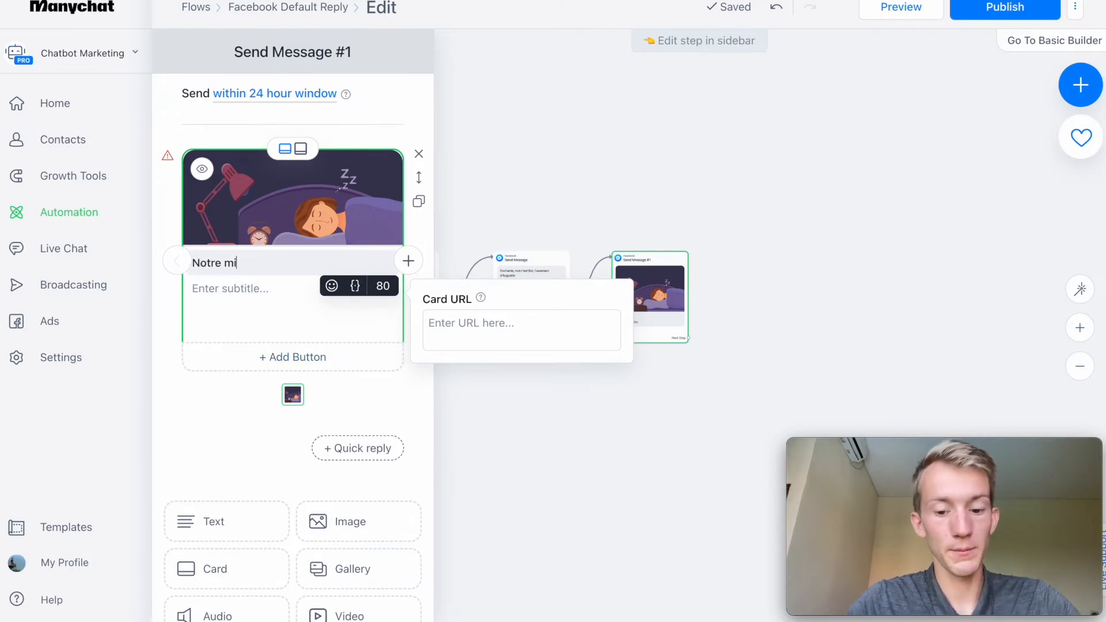
type("ssion ? ")
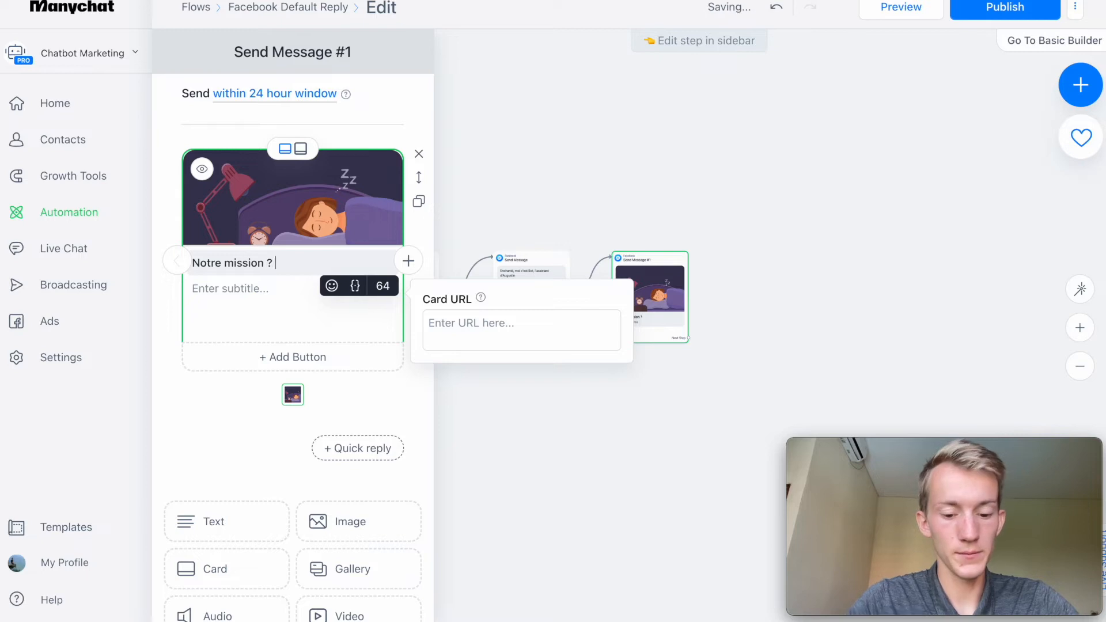
type("Vous aider à ")
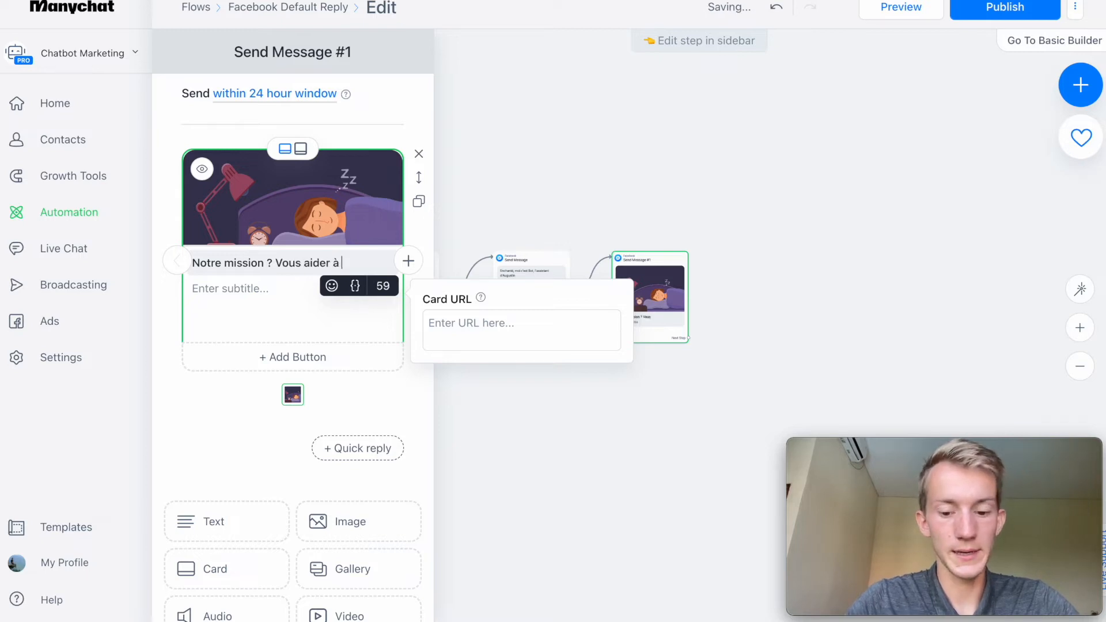
type("mieux dfo")
key("BackSpace")
key("BackSpace")
type("ormir")
Enter the card subtitle "Comment pouvons-nous vous aider ? Cliquez ici 👇" and add a button to the card.
key("Tab")
type("Comment pouvons-nous vous aider ? Cliquez ici")
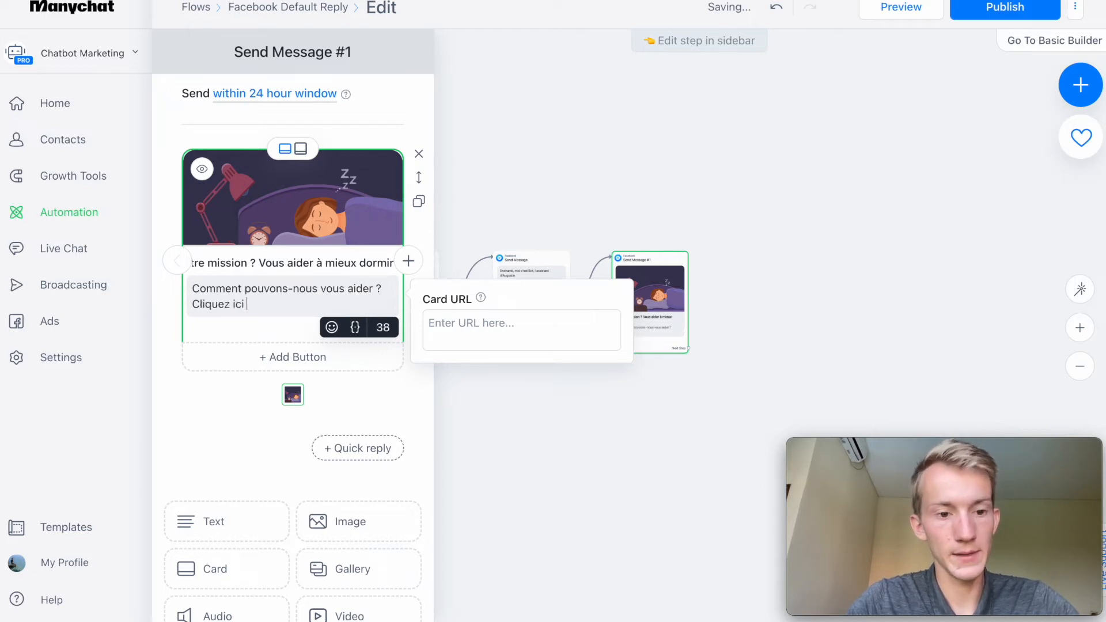
left_click(331, 327)
left_click(282, 375)
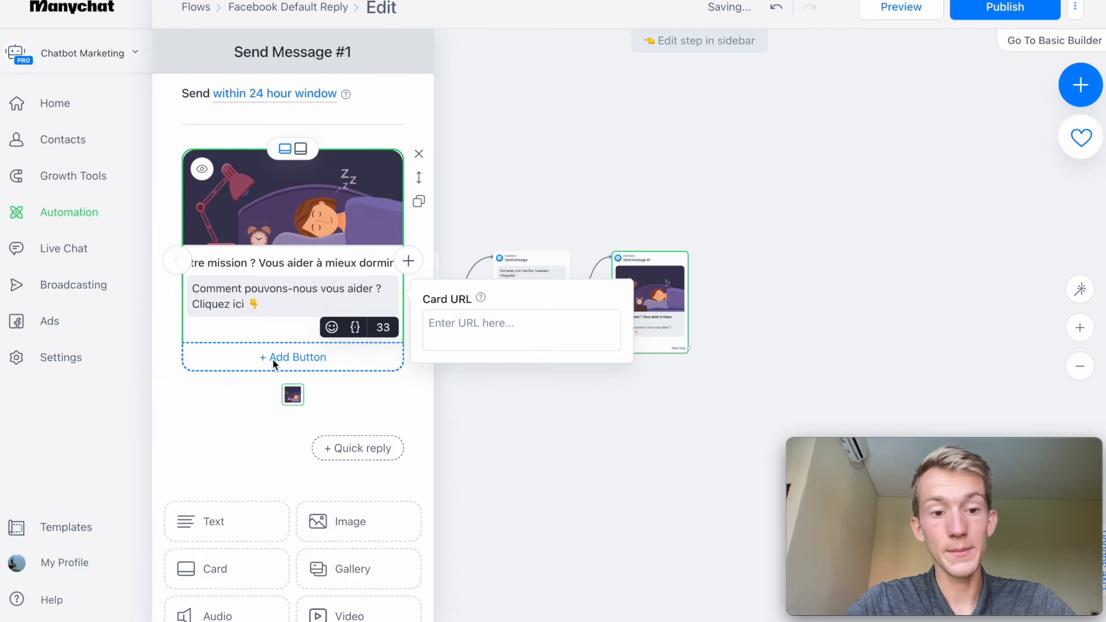
left_click(272, 358)
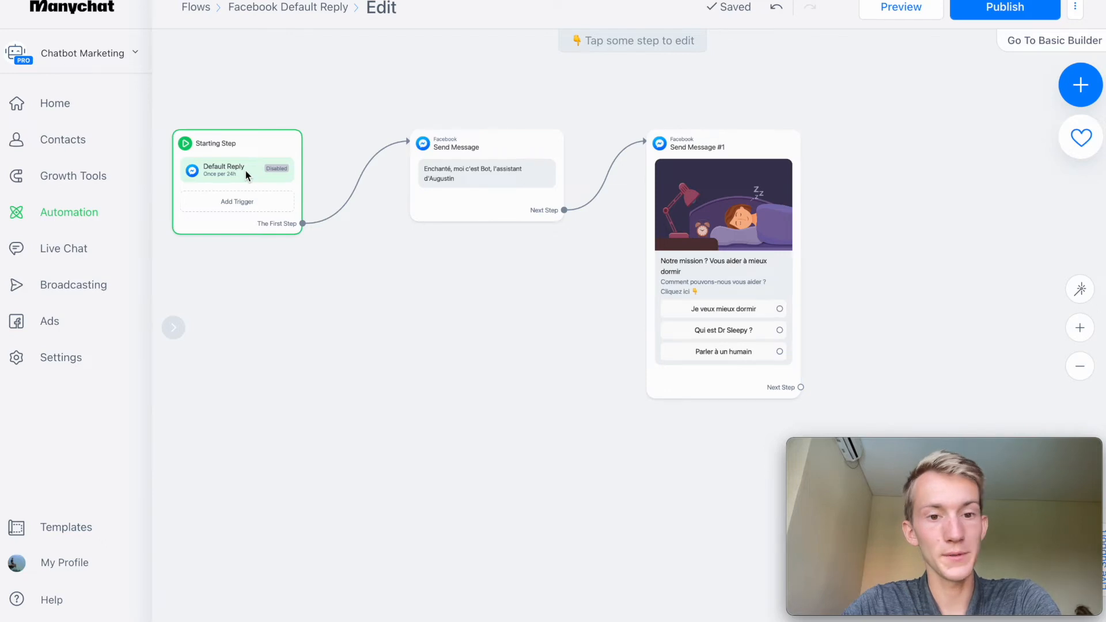
Review the contents of the greeting message and of the card message with its three buttons.
left_click(486, 188)
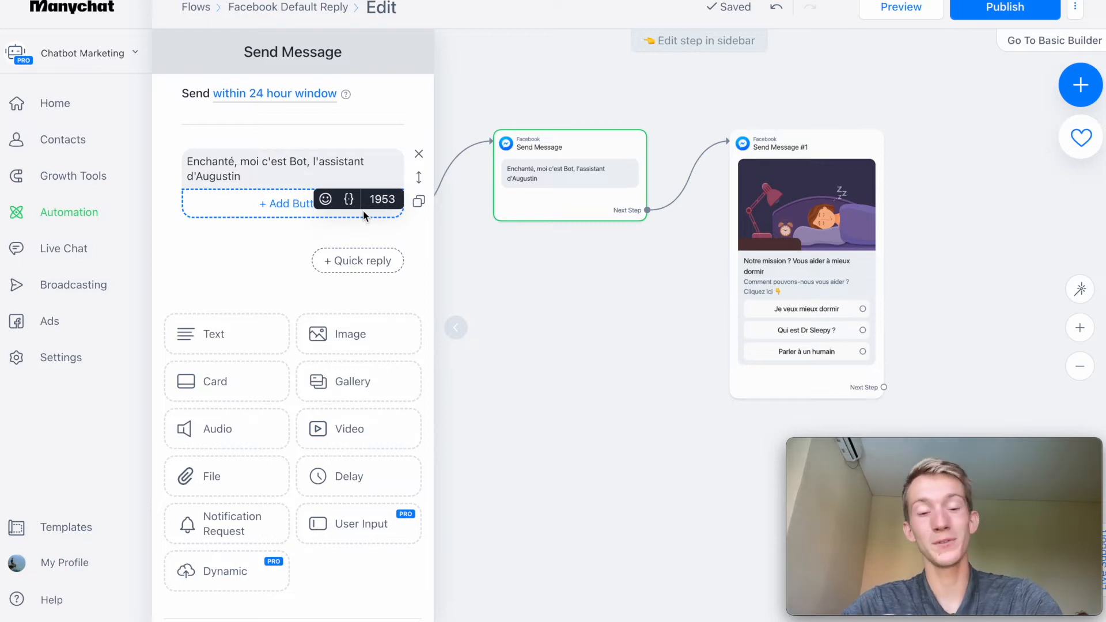
left_click(844, 182)
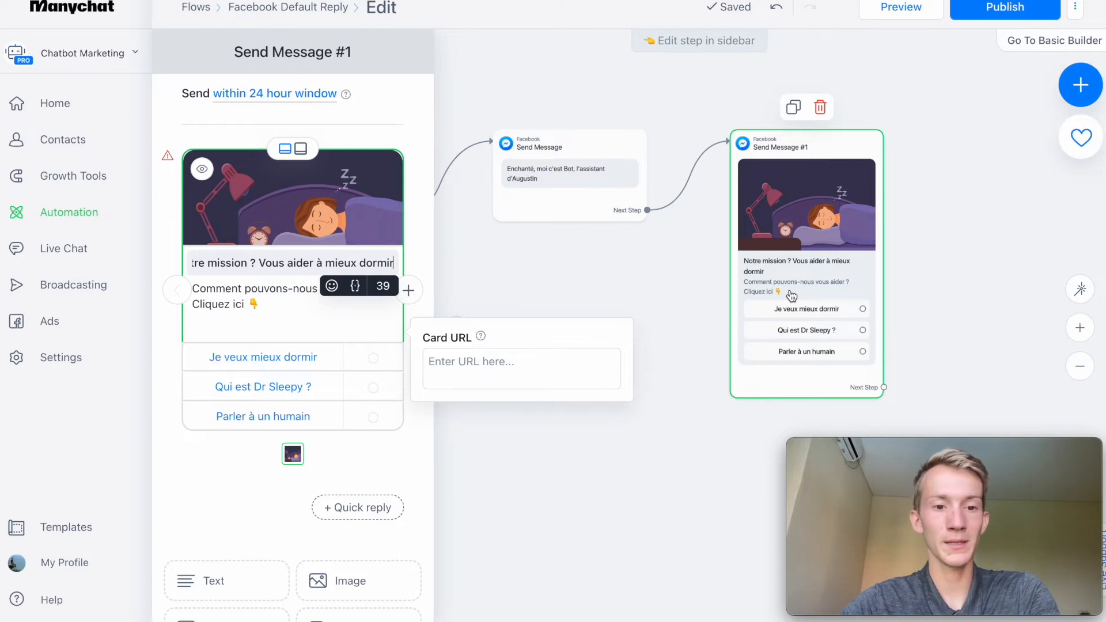
left_click(695, 294)
left_click_drag(696, 294, 400, 230)
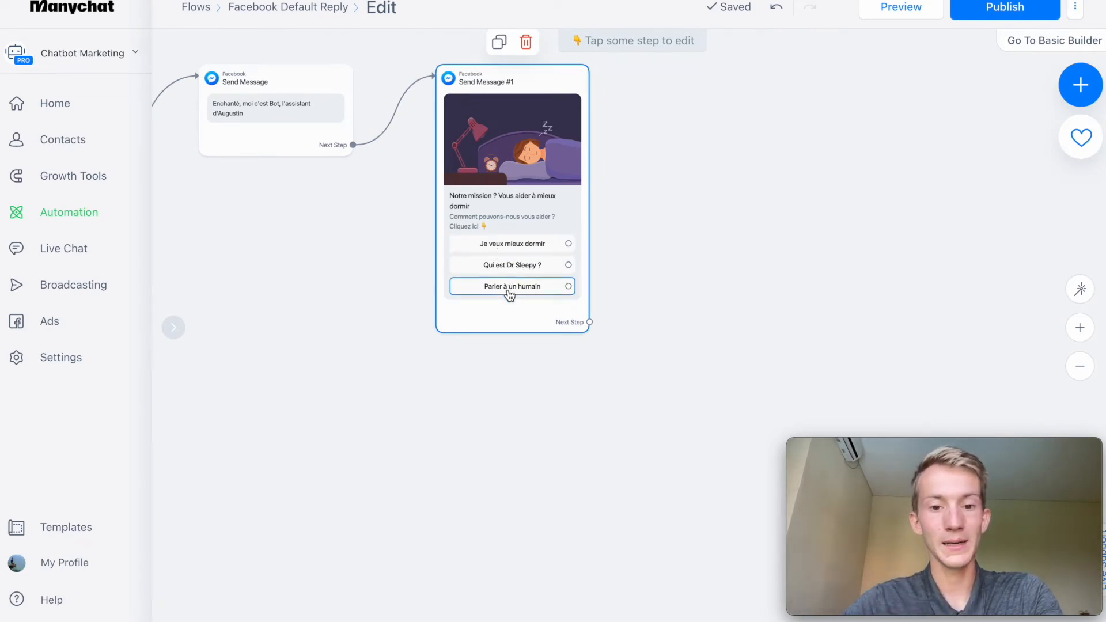
left_click_drag(509, 372, 363, 446)
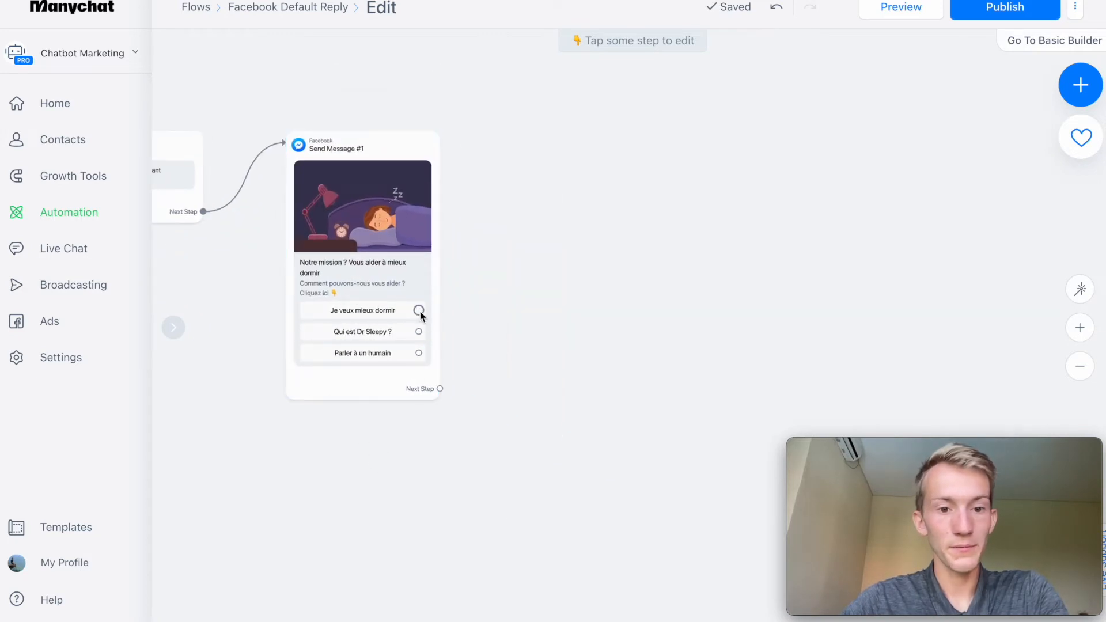
Connect the card's "Je veux mieux dormir" button to a new Messenger message step.
left_click_drag(419, 311, 606, 168)
left_click(636, 171)
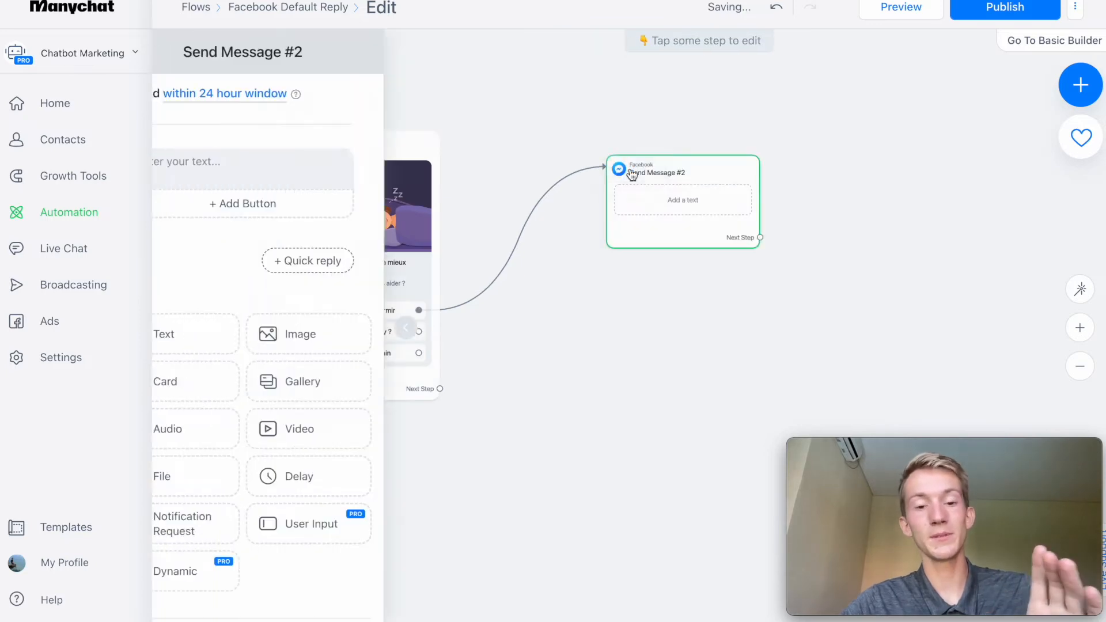
left_click(540, 334)
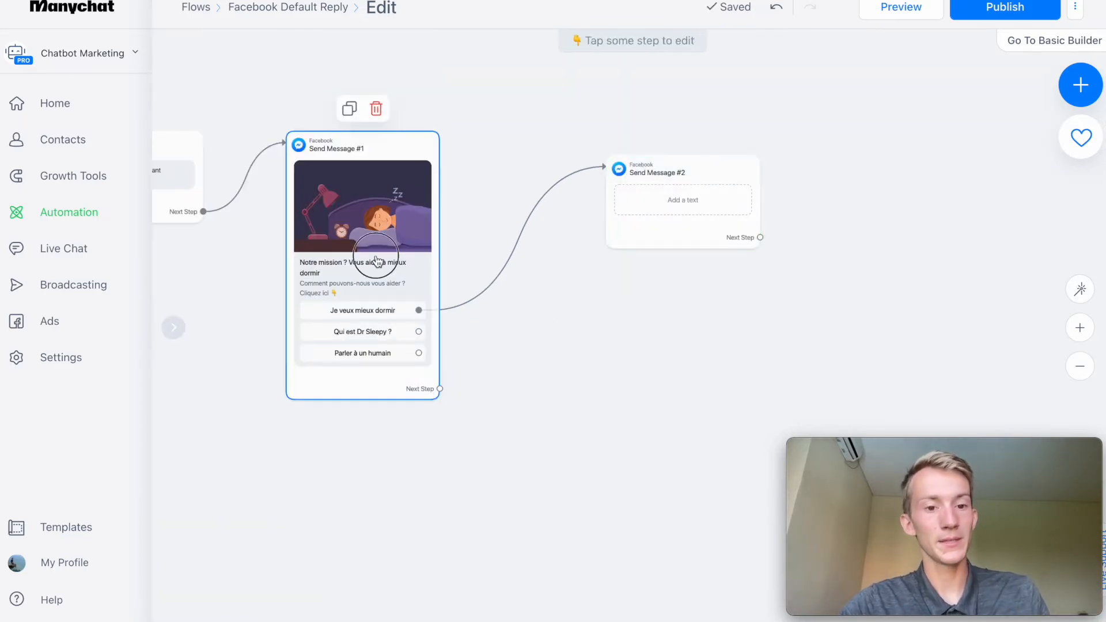
left_click(360, 248)
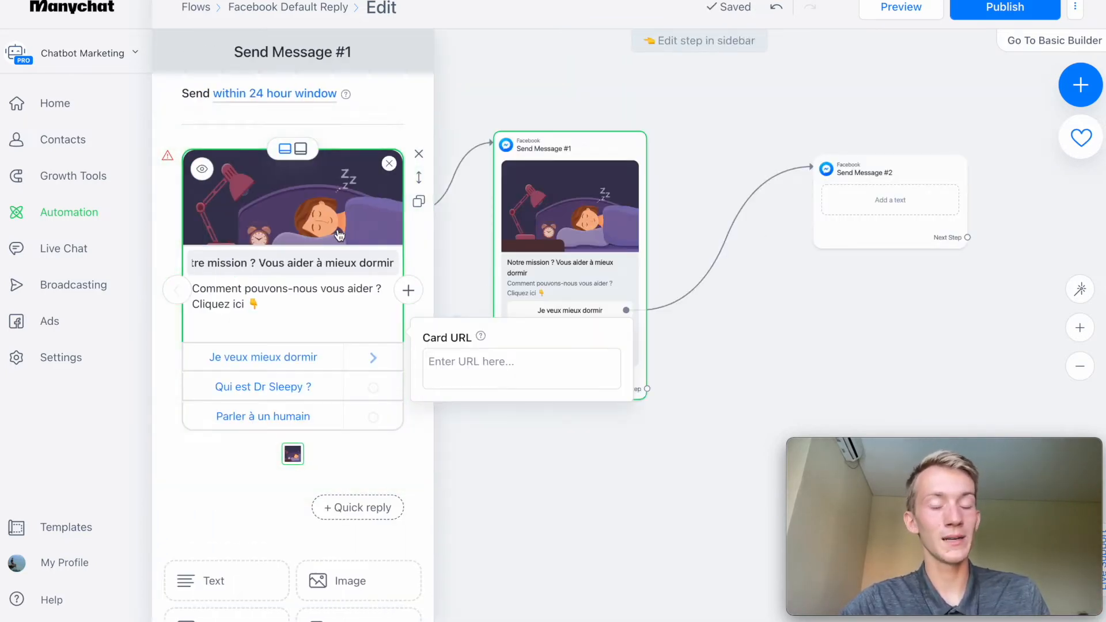
left_click(363, 507)
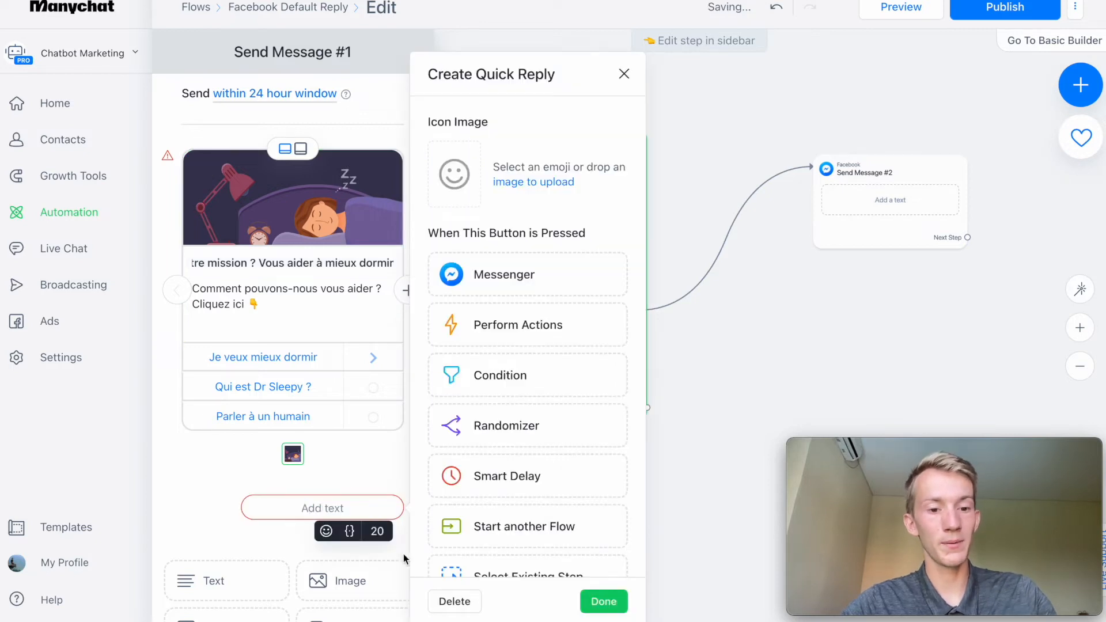
left_click(448, 602)
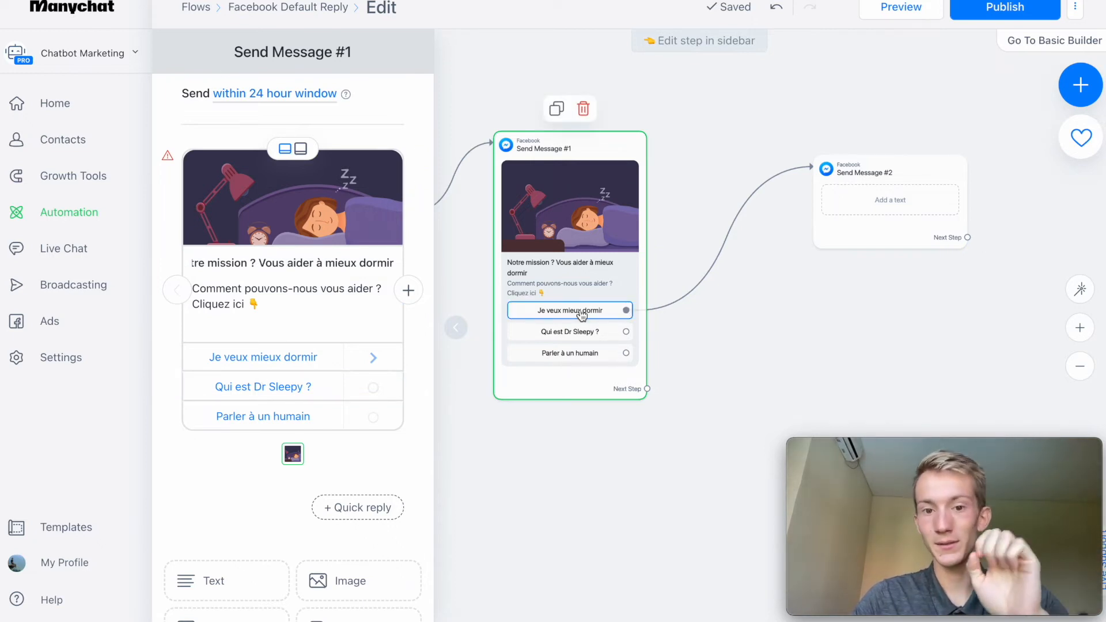
Open the message text of Send Message #2 for editing.
left_click_drag(894, 268, 738, 300)
left_click_drag(728, 260, 745, 236)
left_click(206, 157)
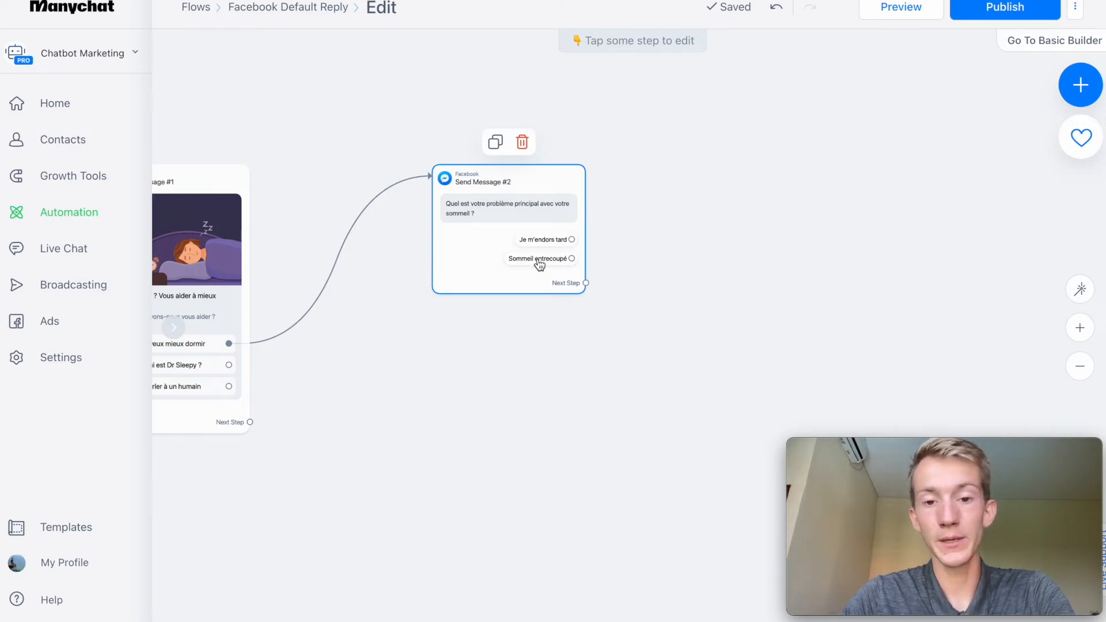
Connect the "Je m'endors tard" quick reply to a new Messenger message and begin its text with "Dans votre cas, nous vous conseillez notre ebook".
left_click_drag(572, 239, 683, 167)
left_click(724, 171)
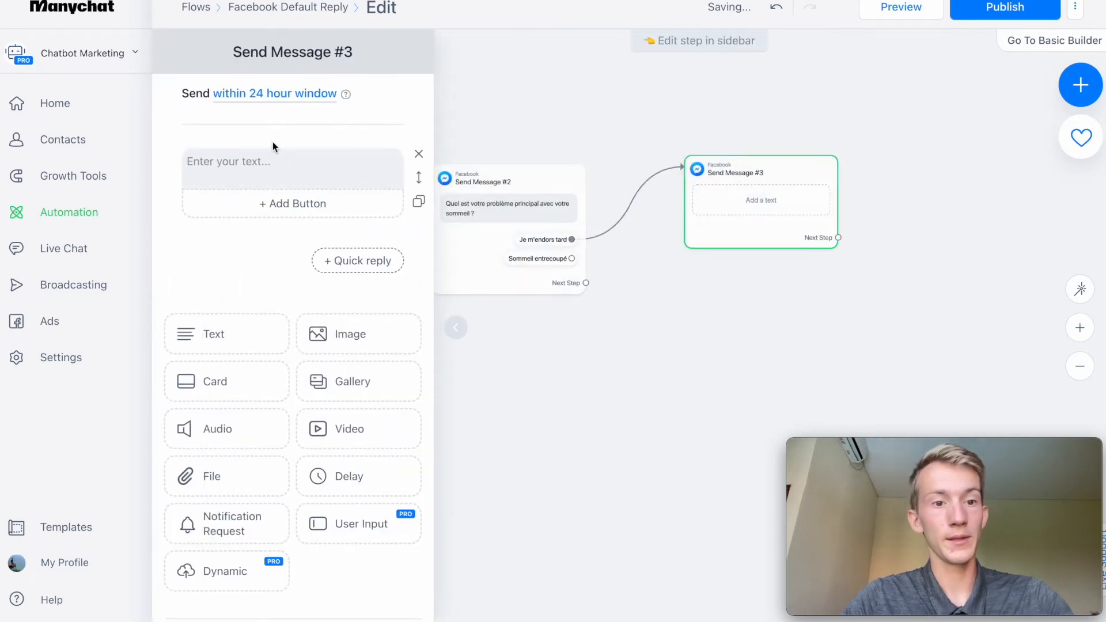
type("Dans votre cas, nous vous conseillez notre ebook")
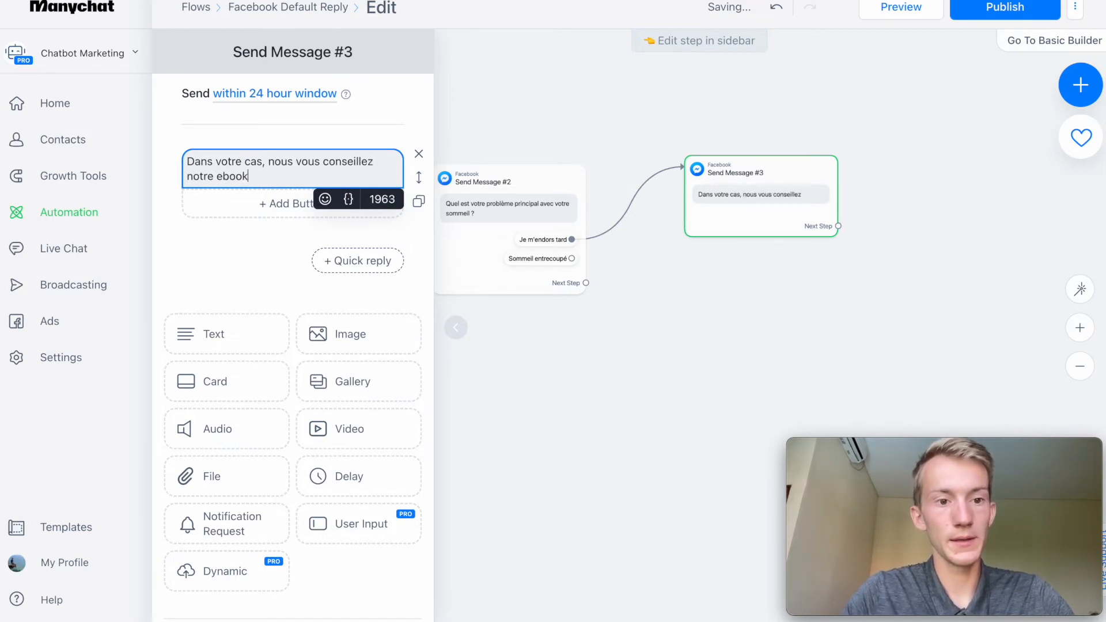
type(" \"mieu")
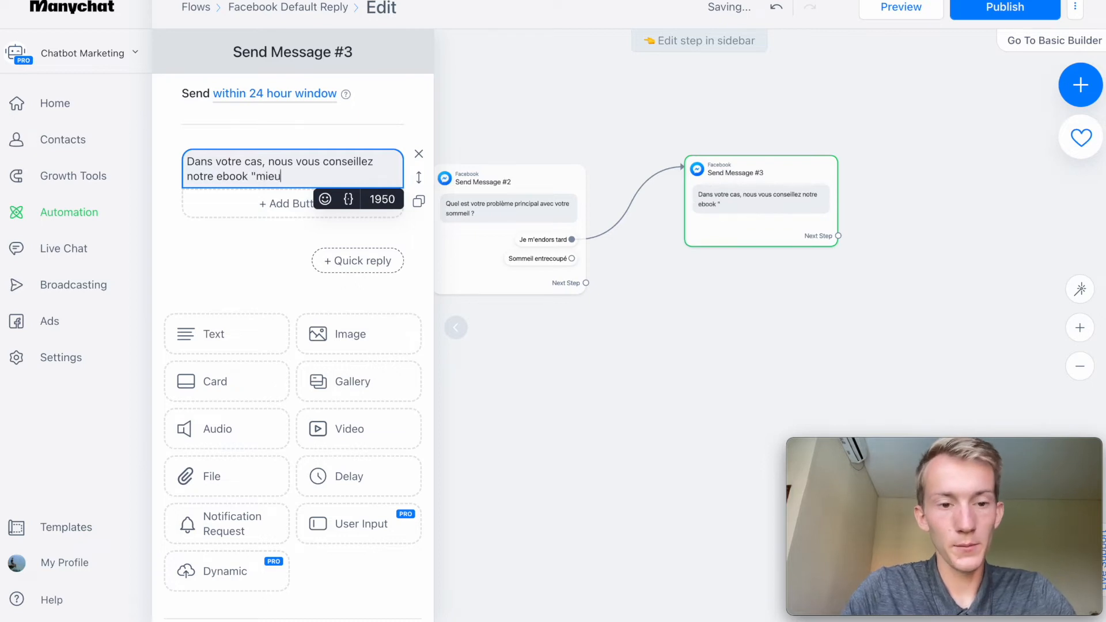
type("x dormir a")
type("5 étpae")
Complete the recommendation in Send Message #3 with the quoted ebook title "mieux dormir en 5 étapes".
key("BackSpace")
key("BackSpace")
key("BackSpace")
type("apes,")
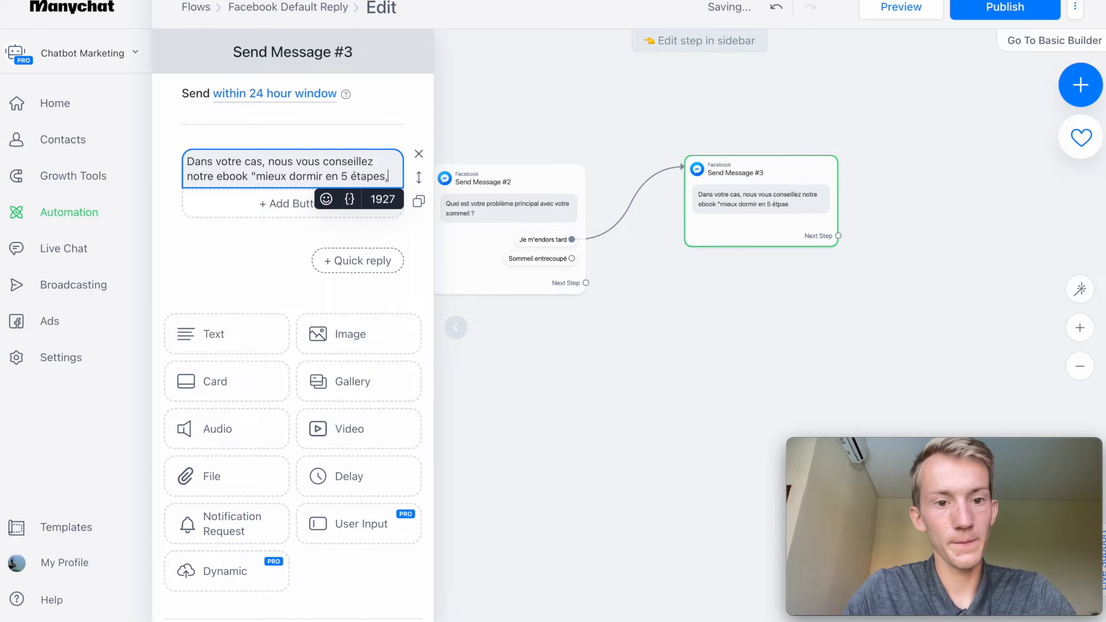
type(" cliq")
key("BackSpace")
key("BackSpace")
key("BackSpace")
key("BackSpace")
type("\"")
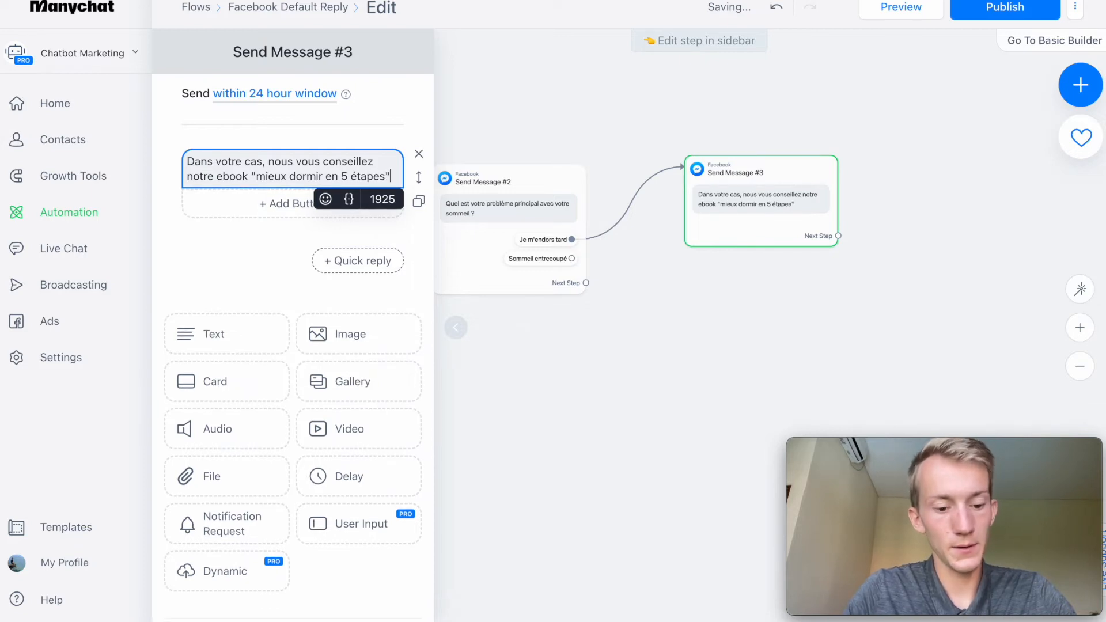
Add the line "Cliquez ici pour y accéder" to Send Message #3, separated from the recommendation by a blank line.
key("Return")
key("Return")
type("CLiquez ici i")
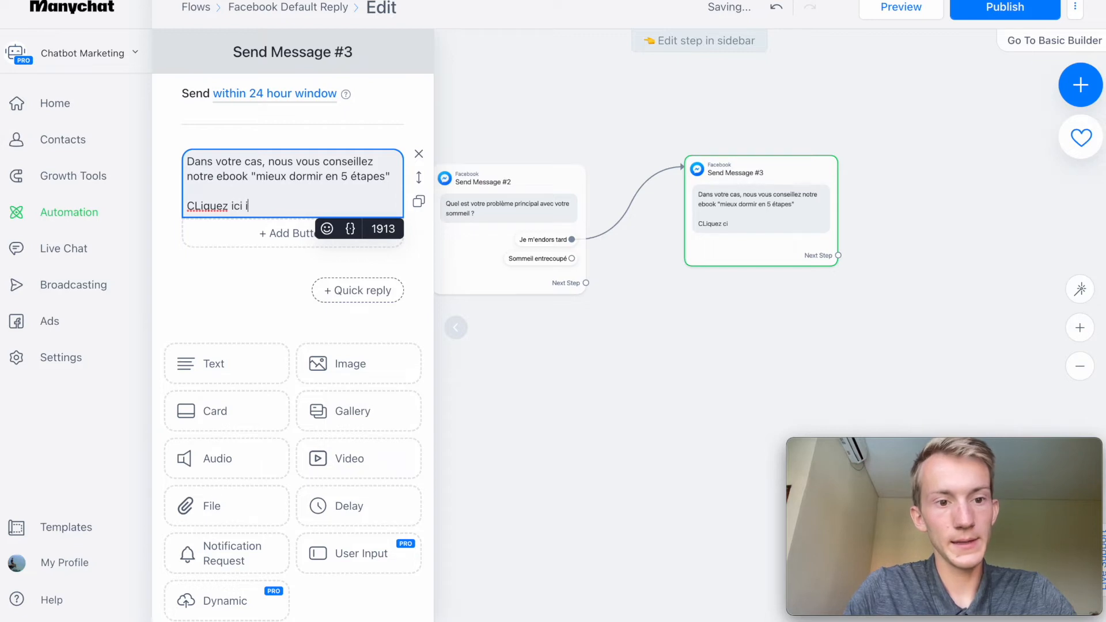
type("r")
left_click(201, 206)
key("BackSpace")
type("l")
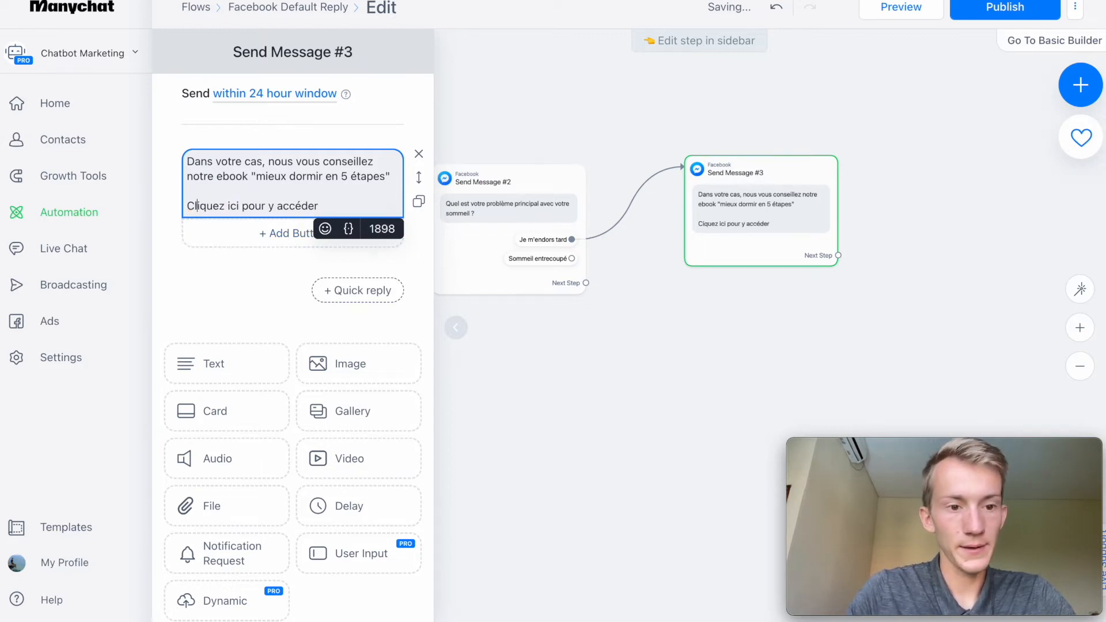
Add an "Eboook" button to Send Message #3 that opens the website dormirmieux.fr.
left_click(260, 233)
key("End")
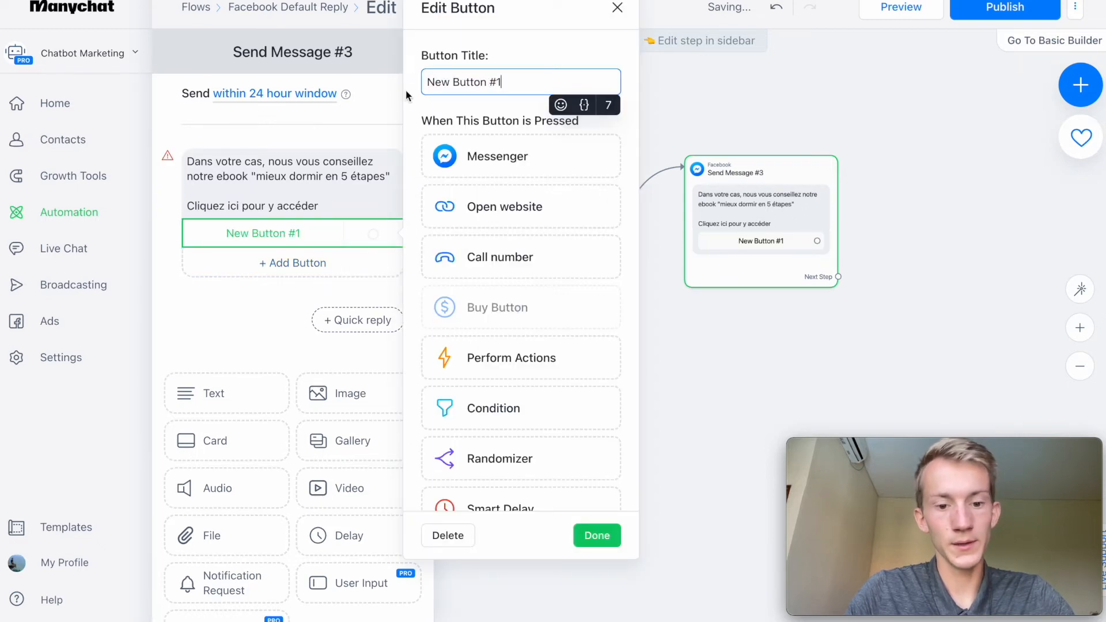
key("ctrl+a")
type("Eboook")
left_click(486, 208)
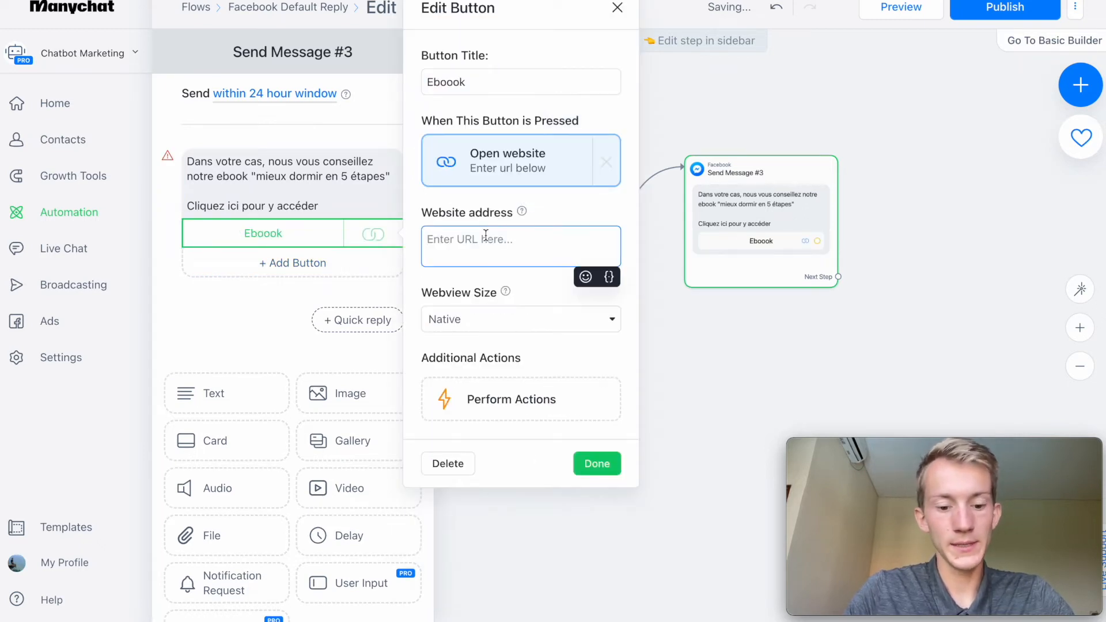
type("dormirm")
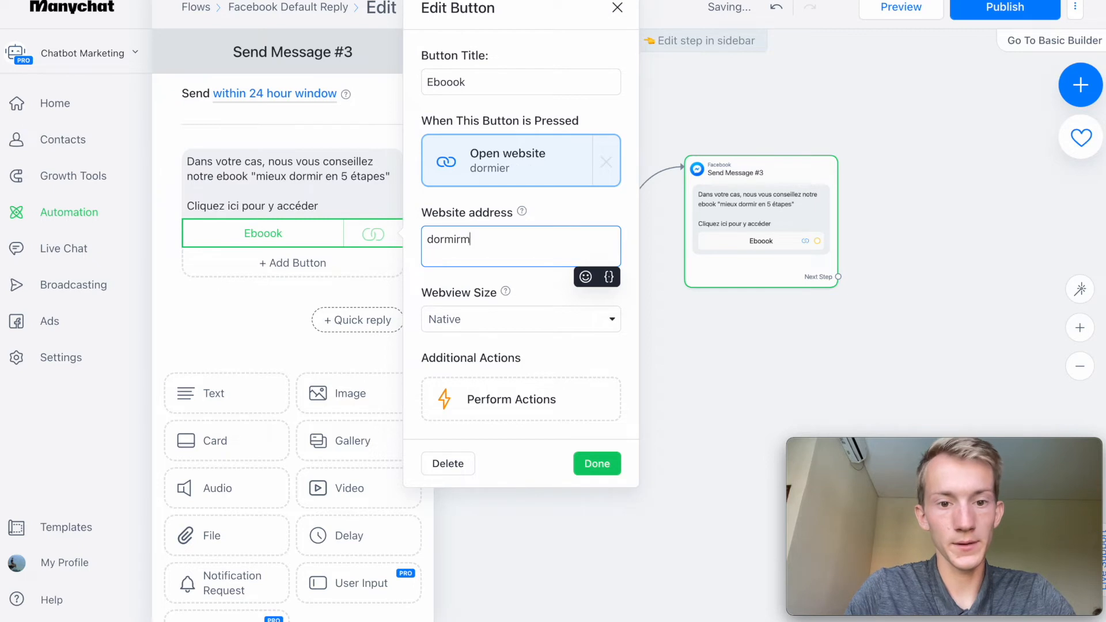
type("ieux.fr")
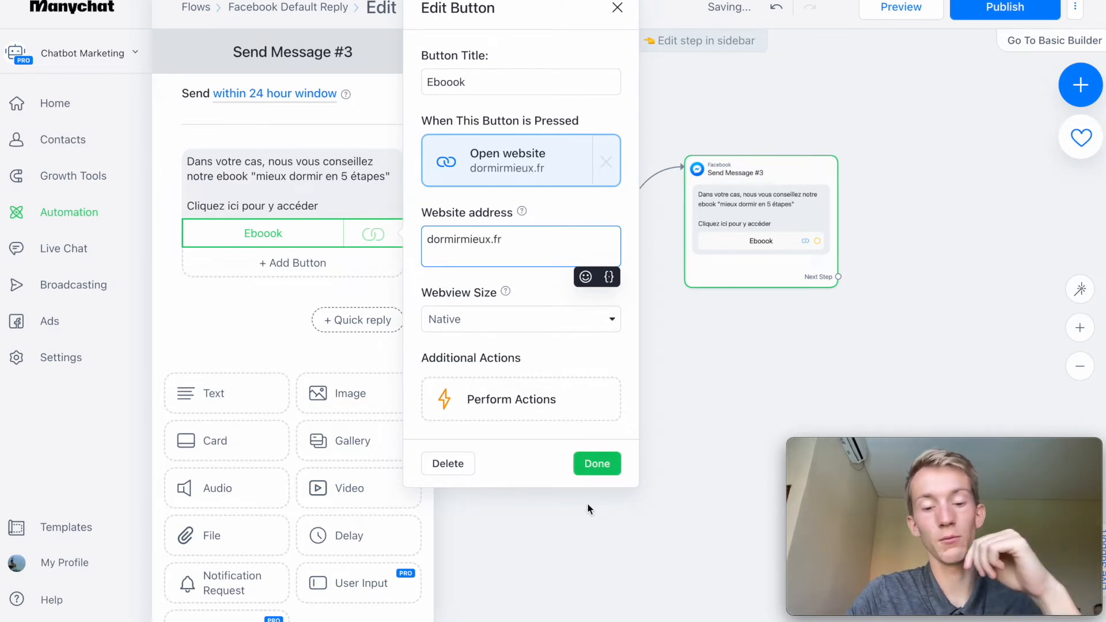
left_click(605, 467)
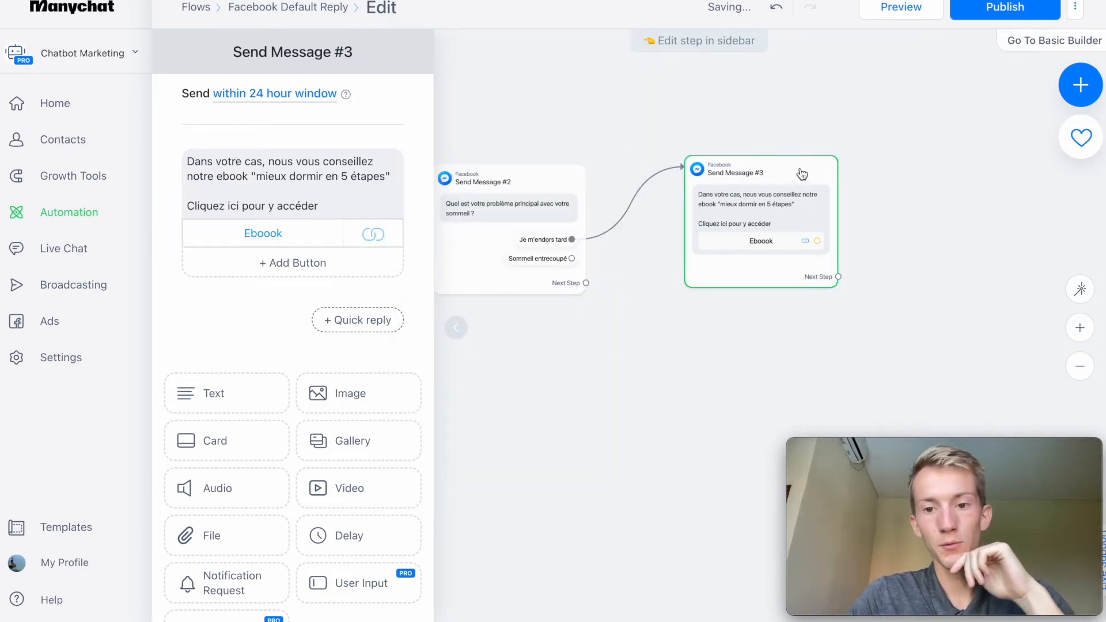
Move Send Message #3 higher, duplicate it below, and connect the "Sommeil entrecoupé" quick reply to the copy.
left_click_drag(772, 239, 794, 160)
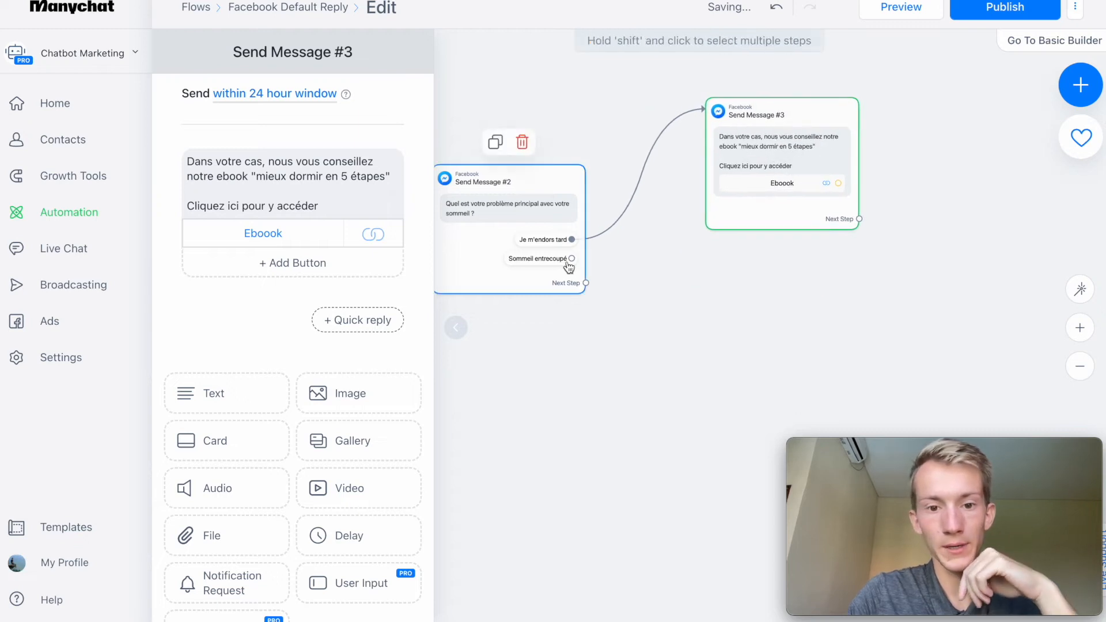
left_click(768, 74)
left_click_drag(817, 362, 741, 280)
left_click_drag(572, 258, 765, 309)
left_click(765, 308)
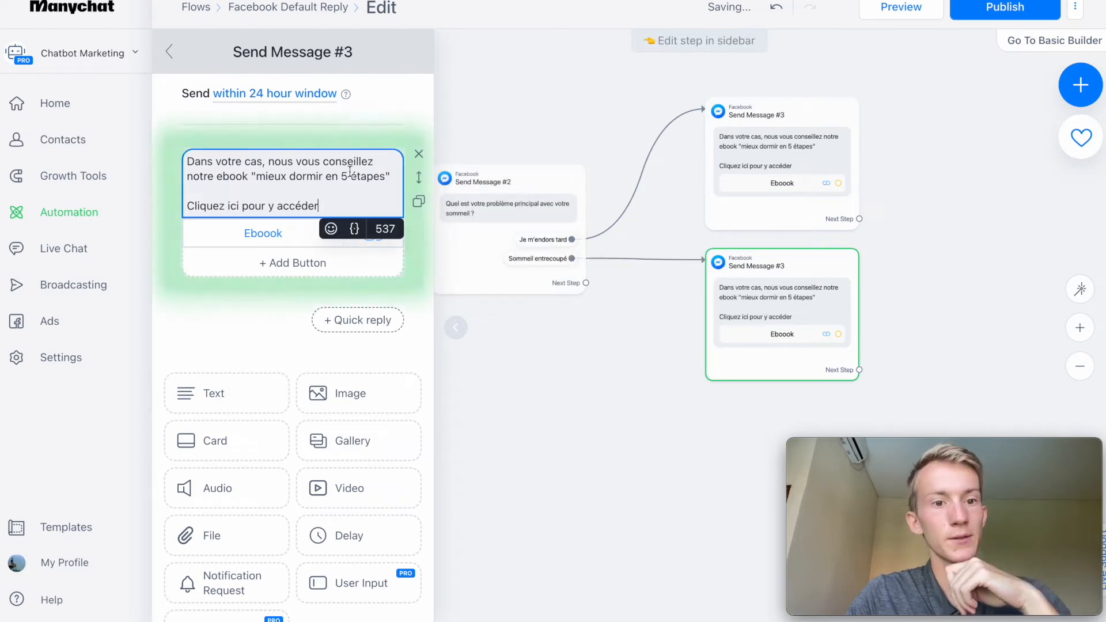
Replace the quoted ebook title in the duplicated message with "Dormir d'une traite".
left_click_drag(386, 182, 266, 182)
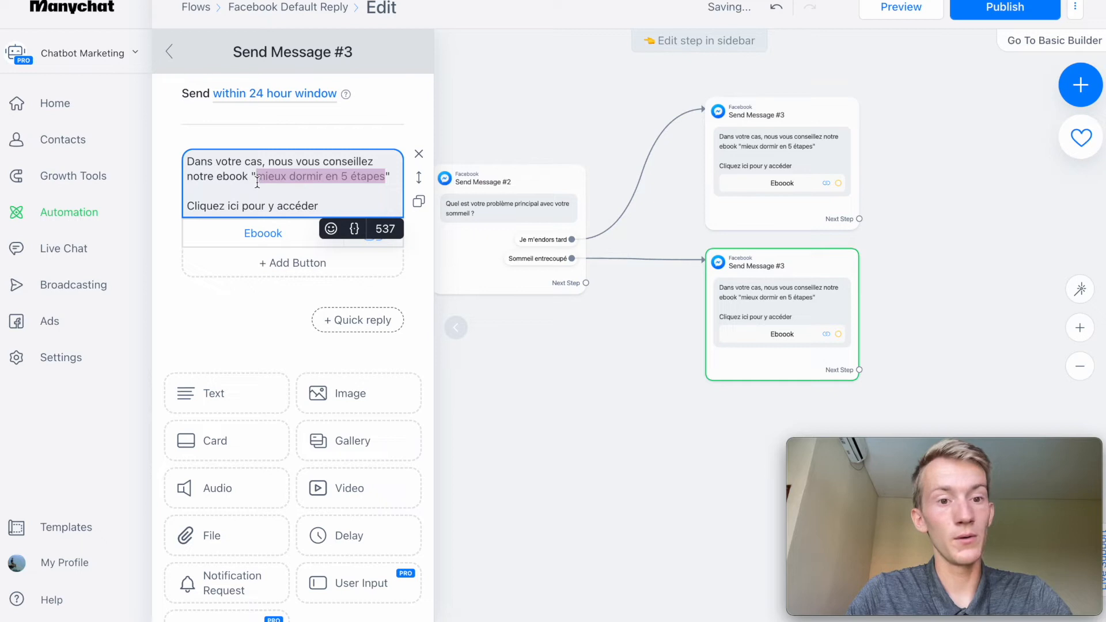
type("DOrmi")
key("BackSpace")
key("BackSpace")
key("BackSpace")
key("BackSpace")
type("ormir d'une traite")
left_click(672, 362)
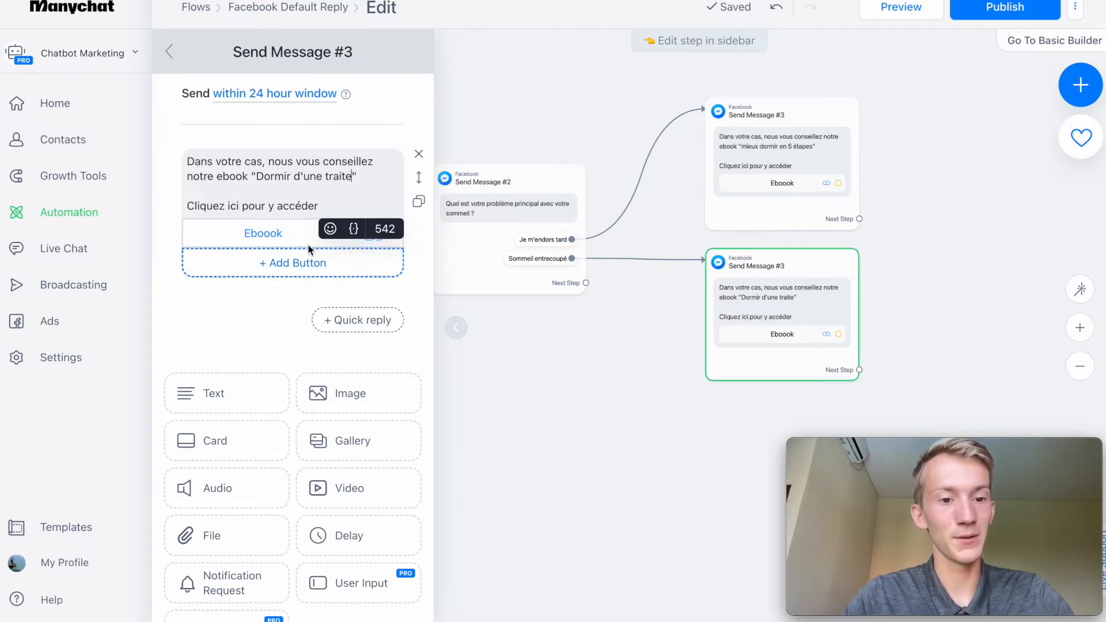
Move Send Message #2 and both ebook recommendation messages higher on the flow canvas.
left_click(1051, 369)
left_click(1079, 368)
left_click_drag(553, 262, 564, 212)
left_click_drag(706, 242, 704, 184)
left_click_drag(701, 301, 702, 246)
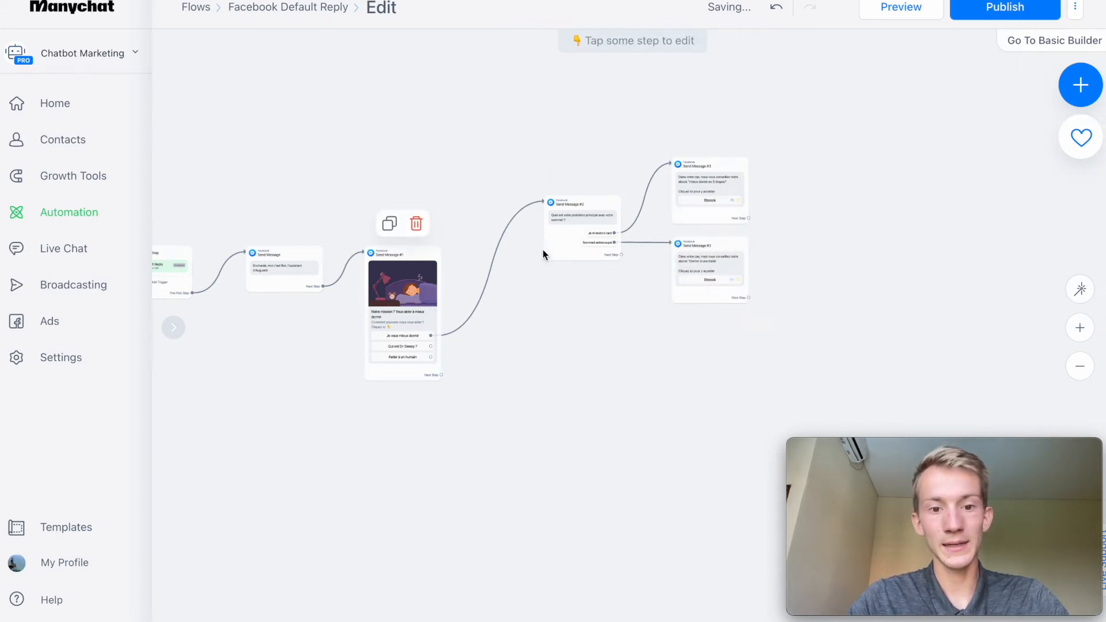
Review the sleep question's quick replies and the two ebook recommendation messages linked to them.
left_click(568, 231)
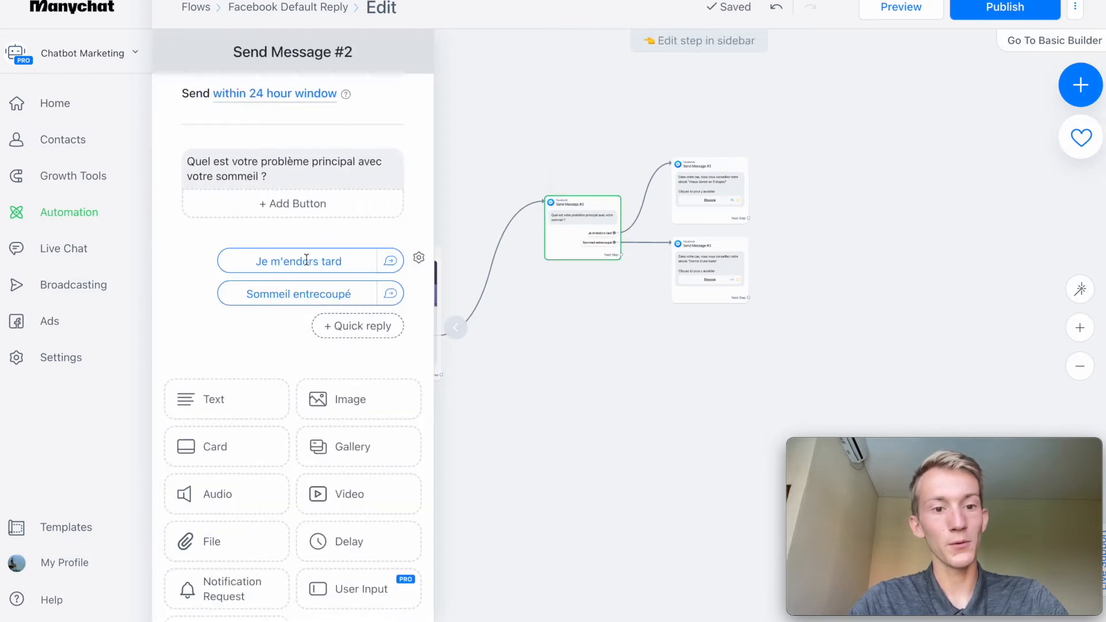
left_click(686, 176)
left_click(704, 254)
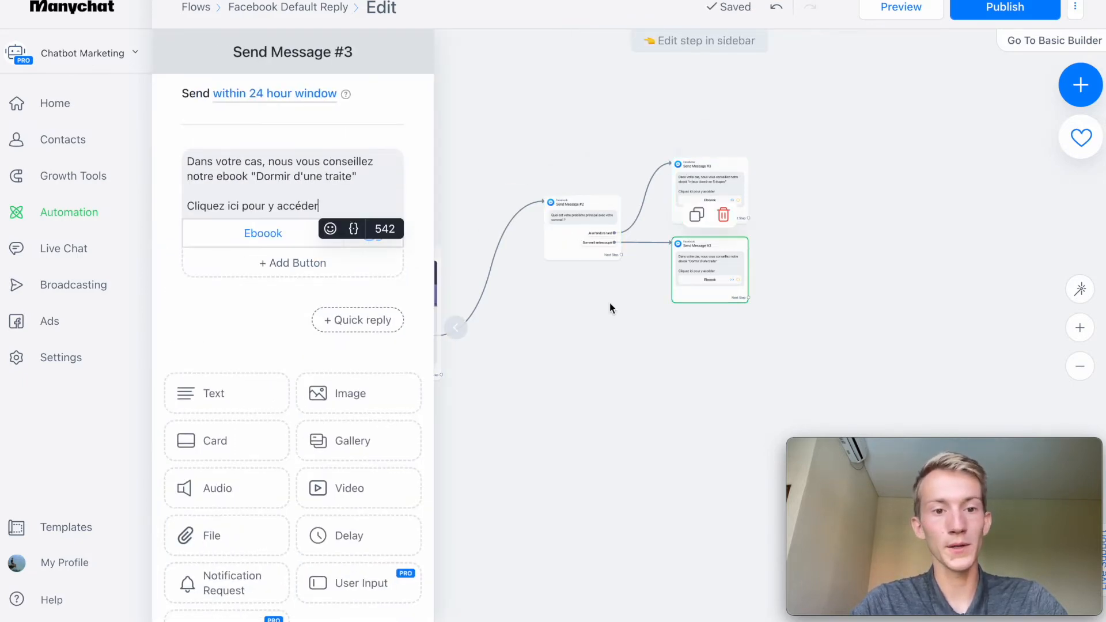
left_click(610, 307)
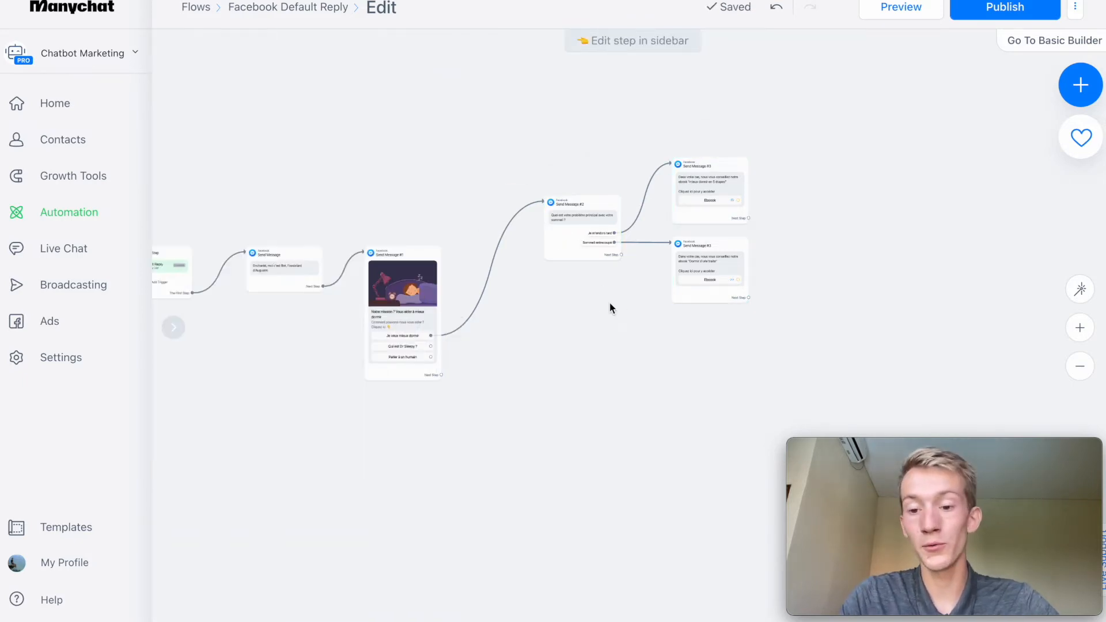
Connect the "Qui est Dr Sleepy ?" button to a new Messenger message reading "Dr sleepy est un expert du sommeil et des troubles d'endormissement".
left_click(1085, 331)
left_click_drag(702, 390, 849, 301)
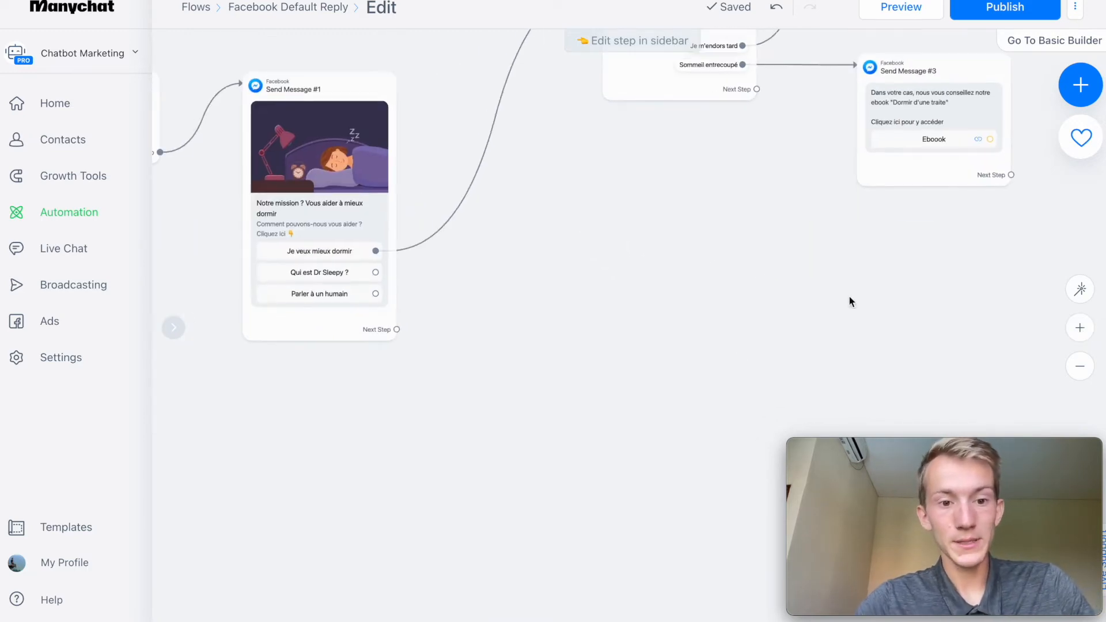
left_click_drag(375, 272, 611, 285)
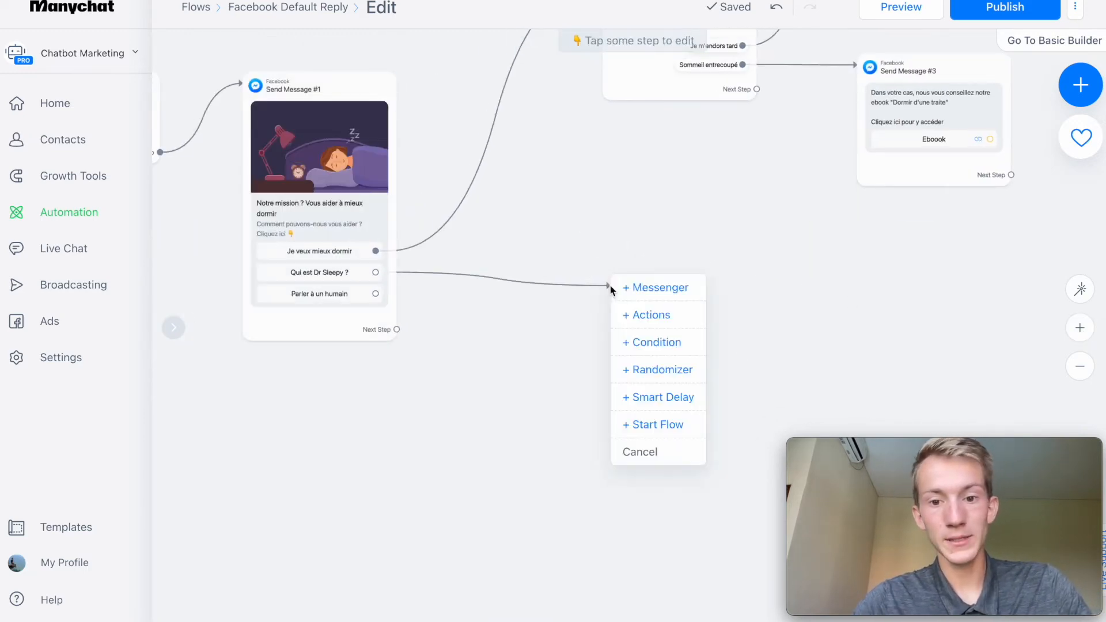
left_click(649, 291)
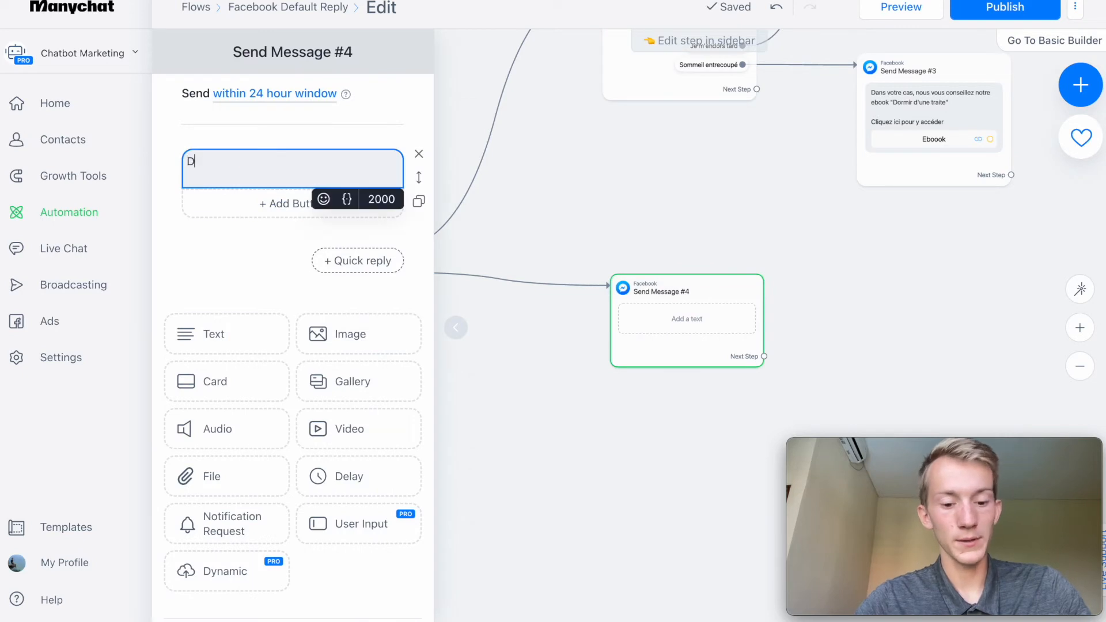
type("Dr sleepy est un expert du sommeil et des troubles d'endormissement")
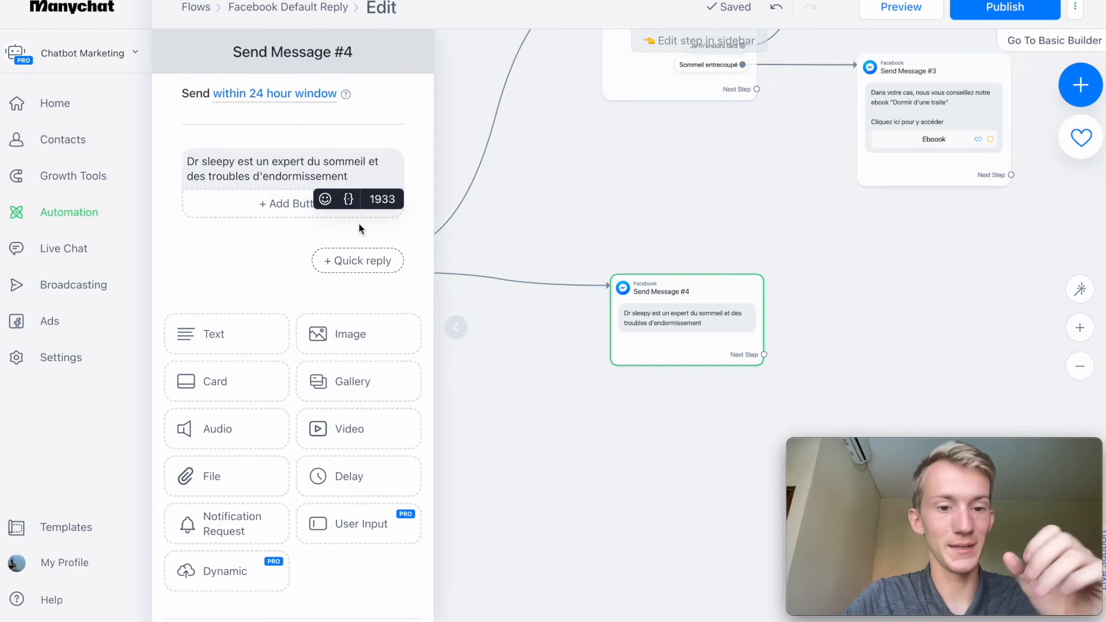
Add the quick replies "En savoir plus" and "Ses méthodes ?" to Send Message #4.
left_click(368, 262)
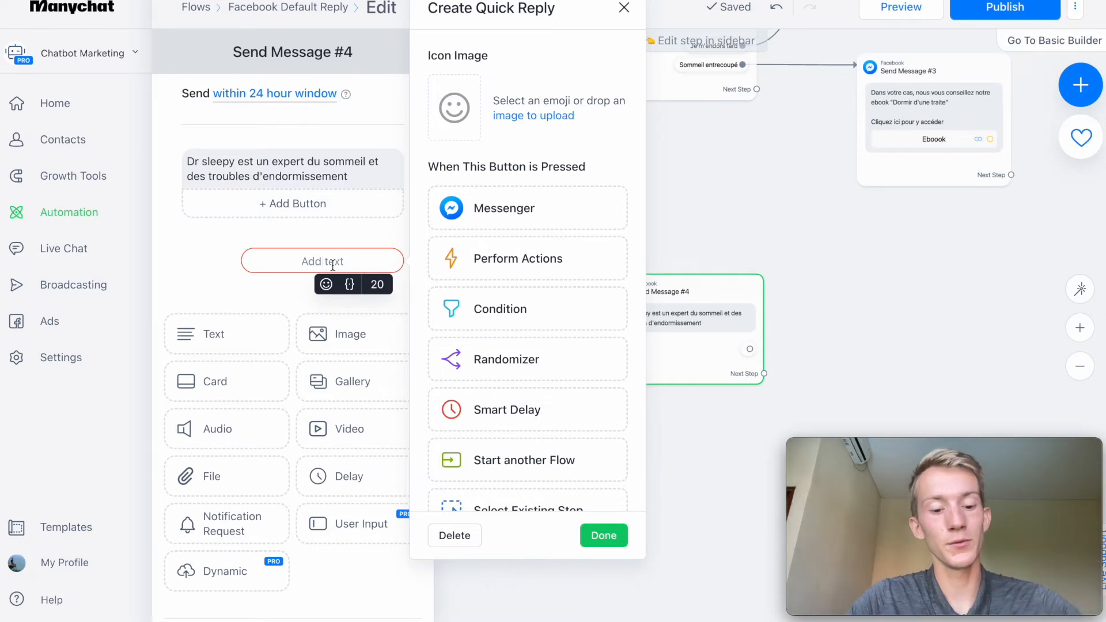
type("En savoir plus")
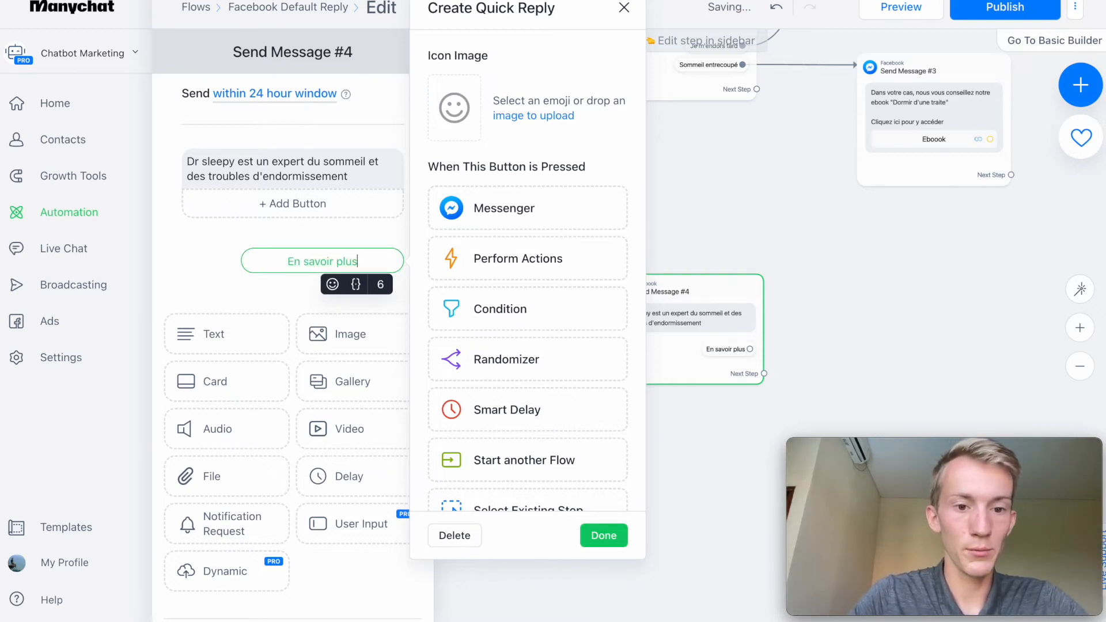
left_click(249, 301)
left_click(334, 294)
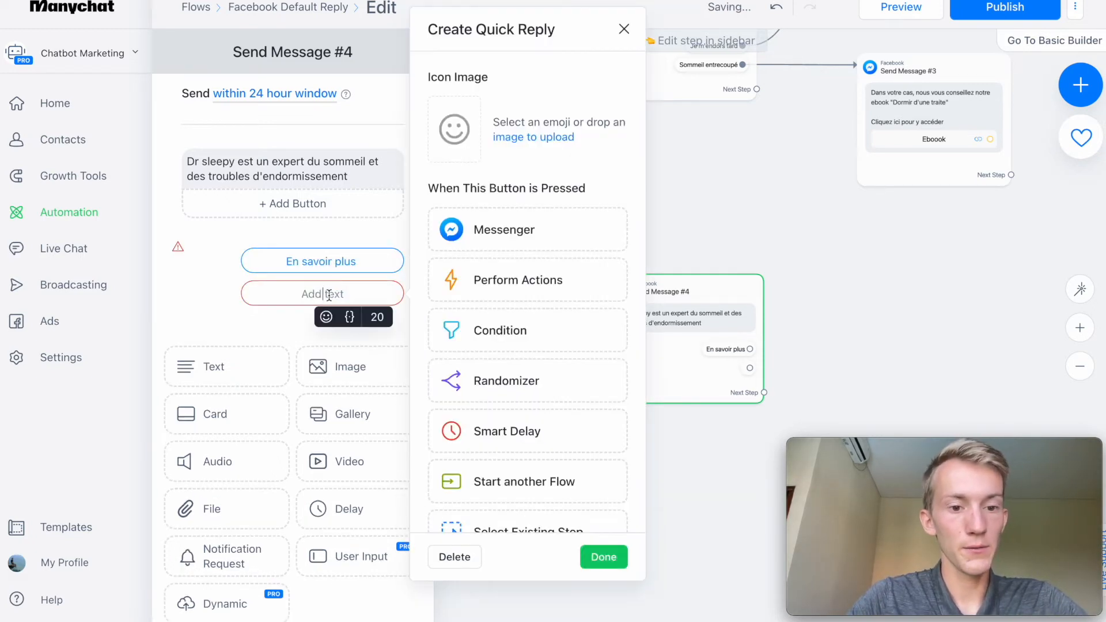
type("COnnaitre se")
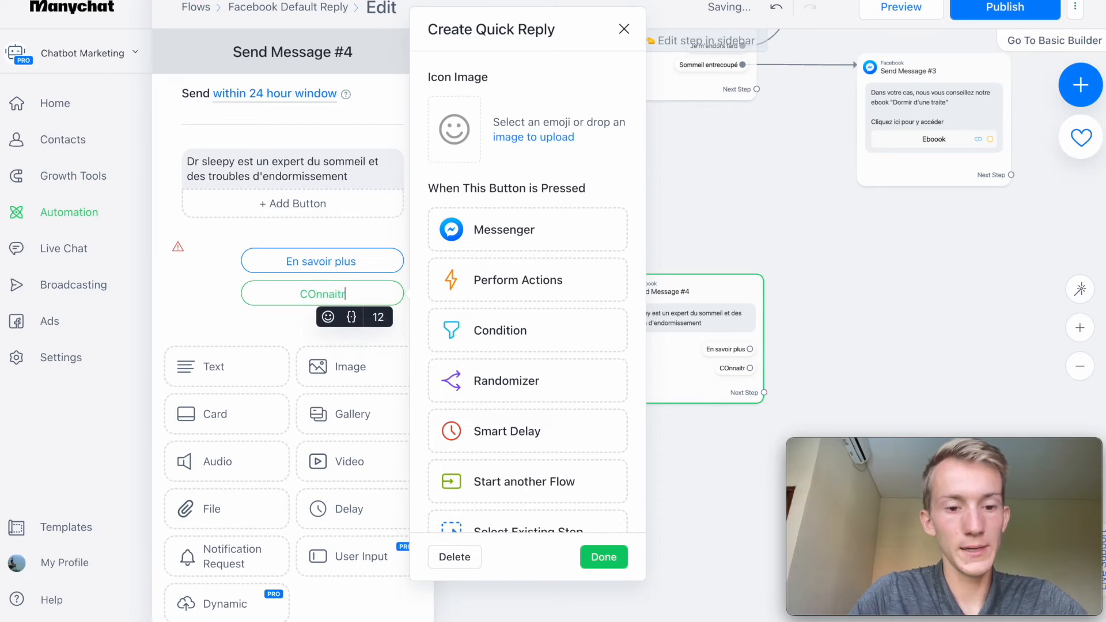
type("s méthodes ?")
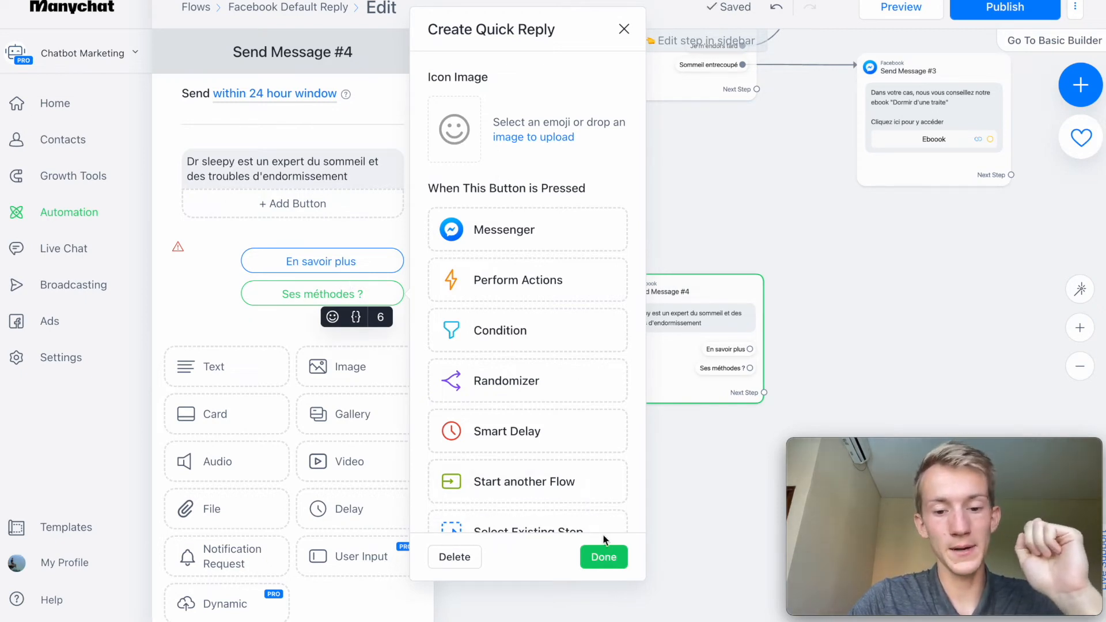
left_click(601, 554)
Connect the "En savoir plus" quick reply to a new Messenger message with the text "Il est diplomé d'harvard".
left_click(869, 381)
left_click_drag(868, 381, 590, 293)
left_click_drag(449, 273, 640, 186)
left_click(683, 195)
left_click(291, 161)
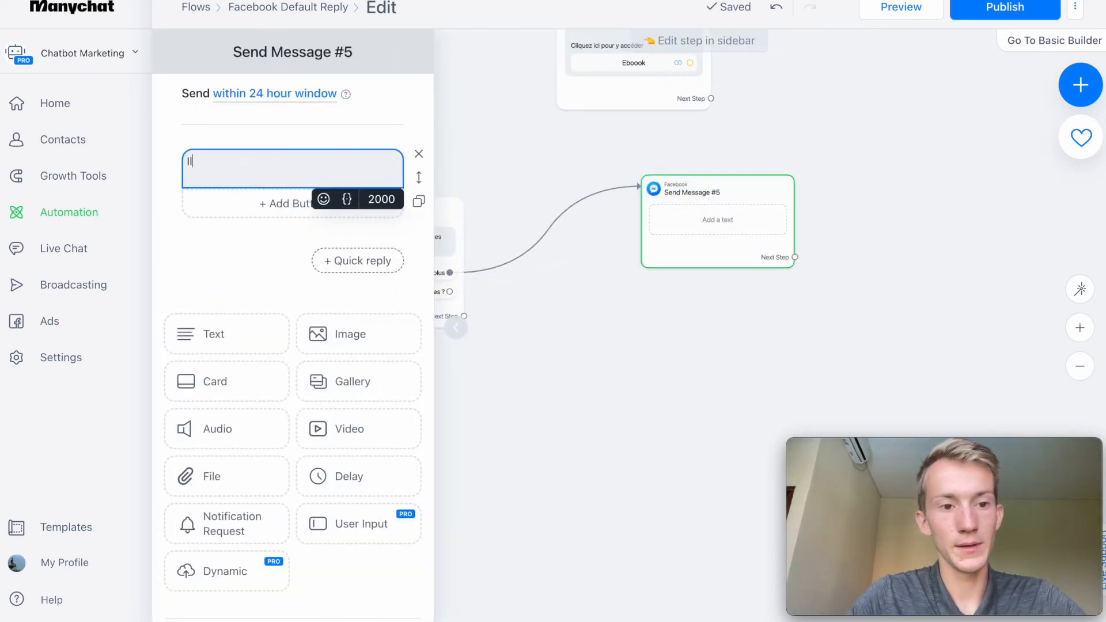
type("Il est diplomé d'")
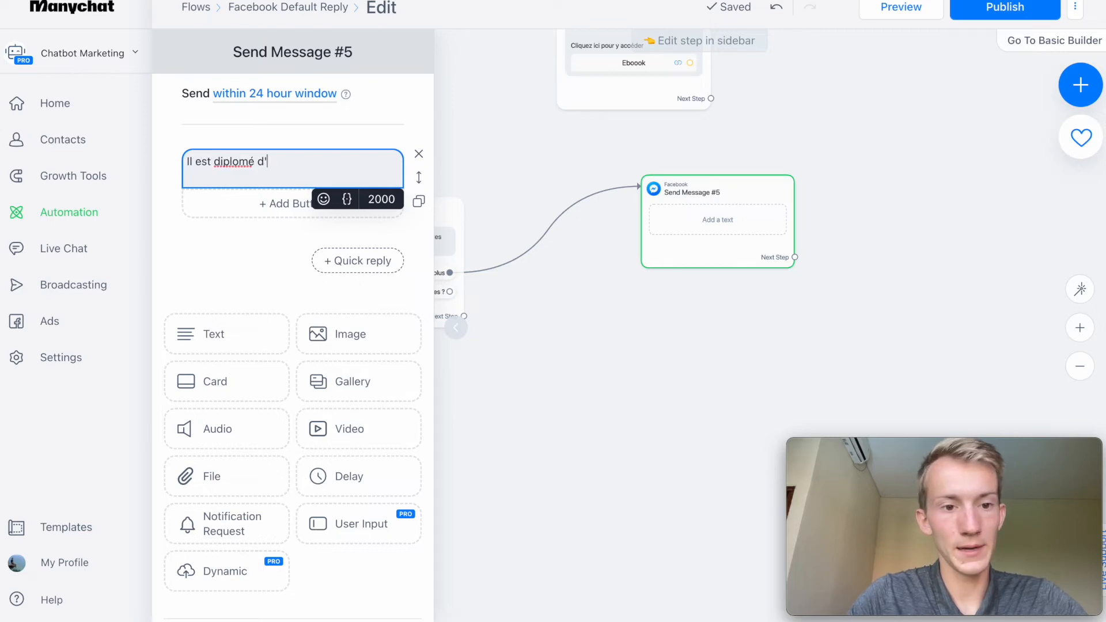
type("harvard")
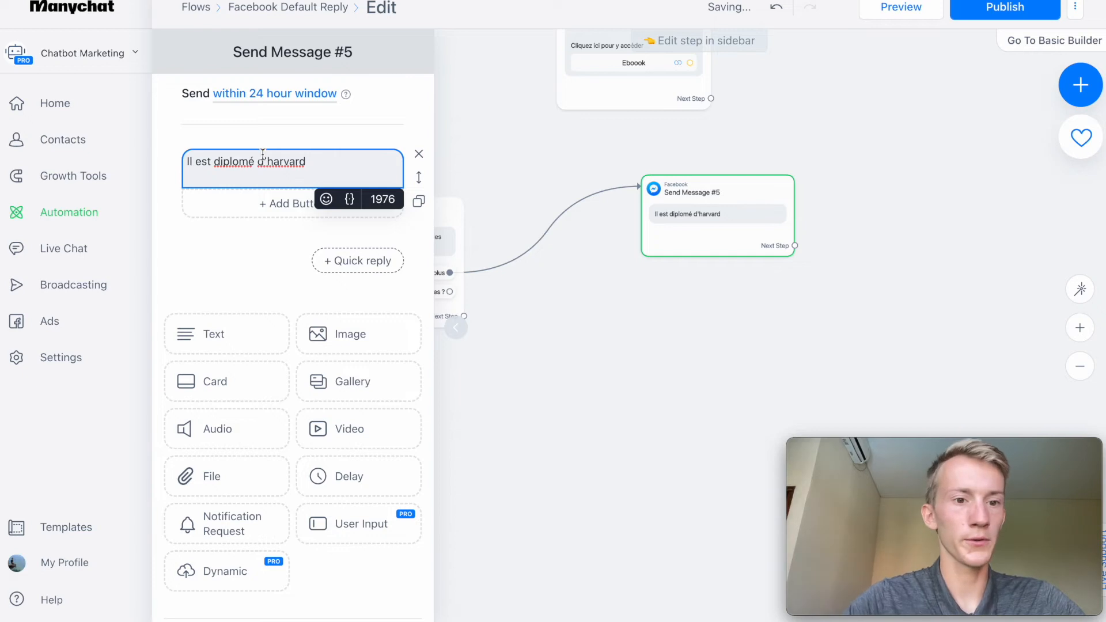
Add a "Retour au menu" quick reply to Send Message #5 and link it back to the card in Send Message #1.
left_click(310, 260)
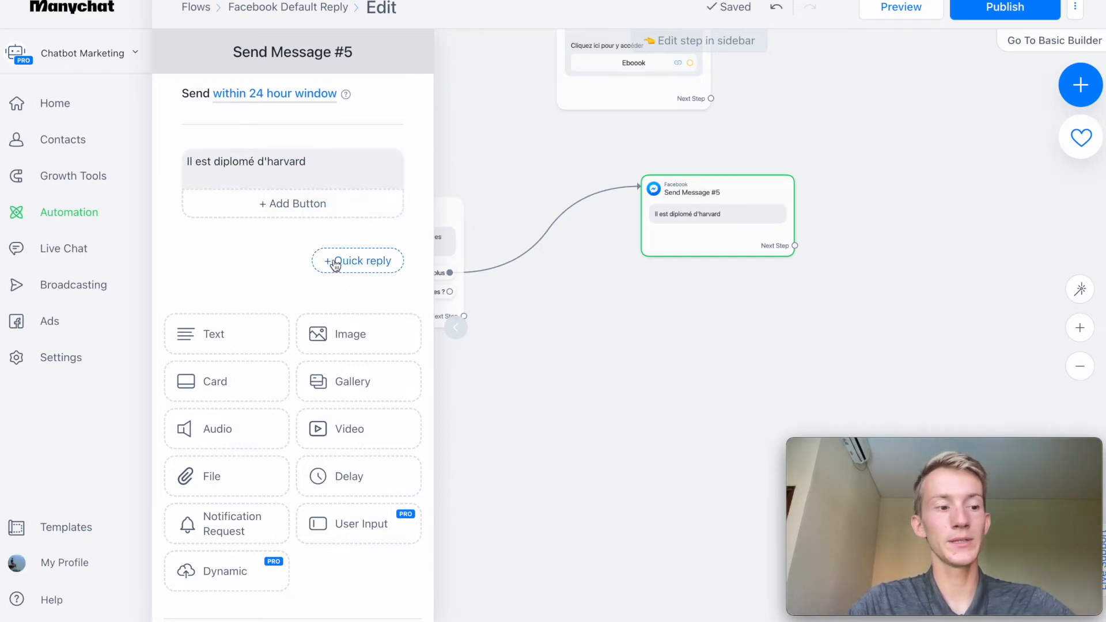
left_click(336, 264)
type("Retour au menu")
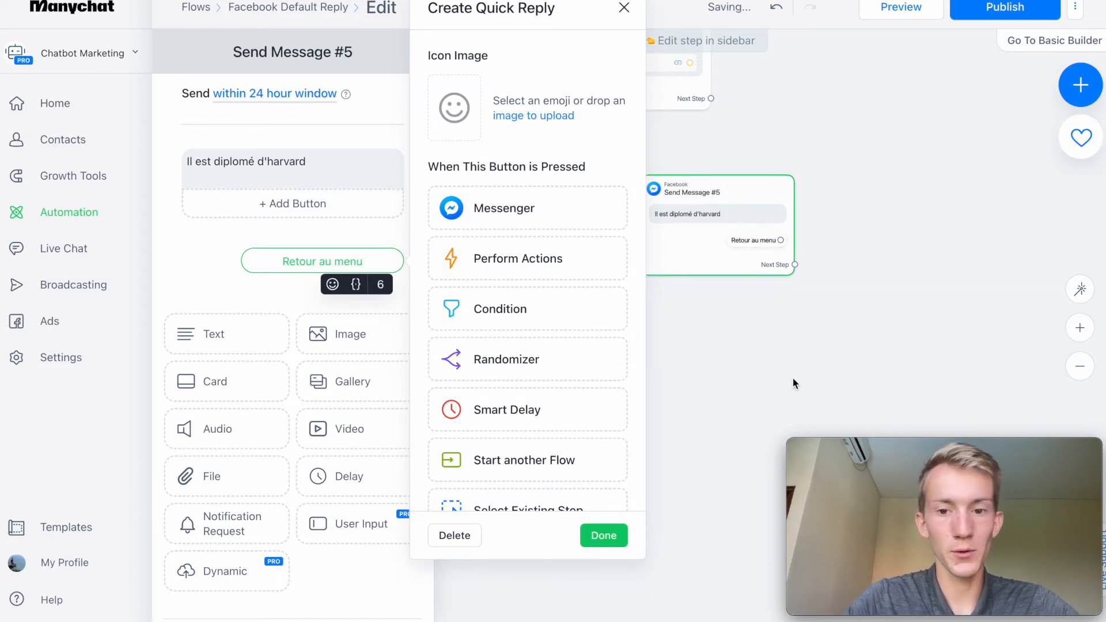
left_click(793, 375)
left_click(1081, 366)
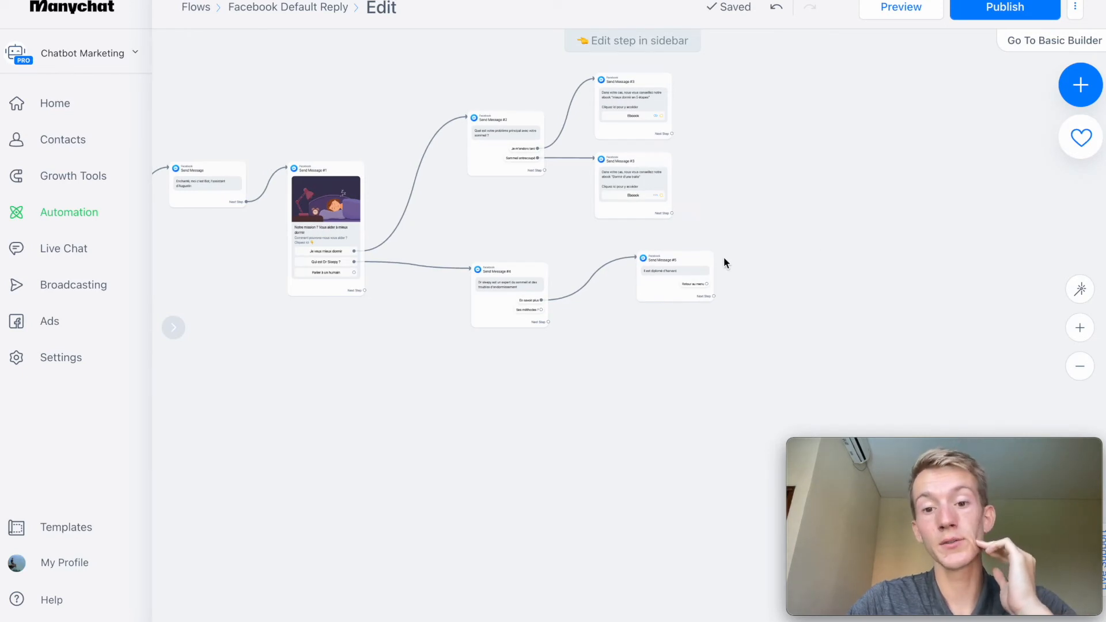
left_click_drag(708, 284, 328, 231)
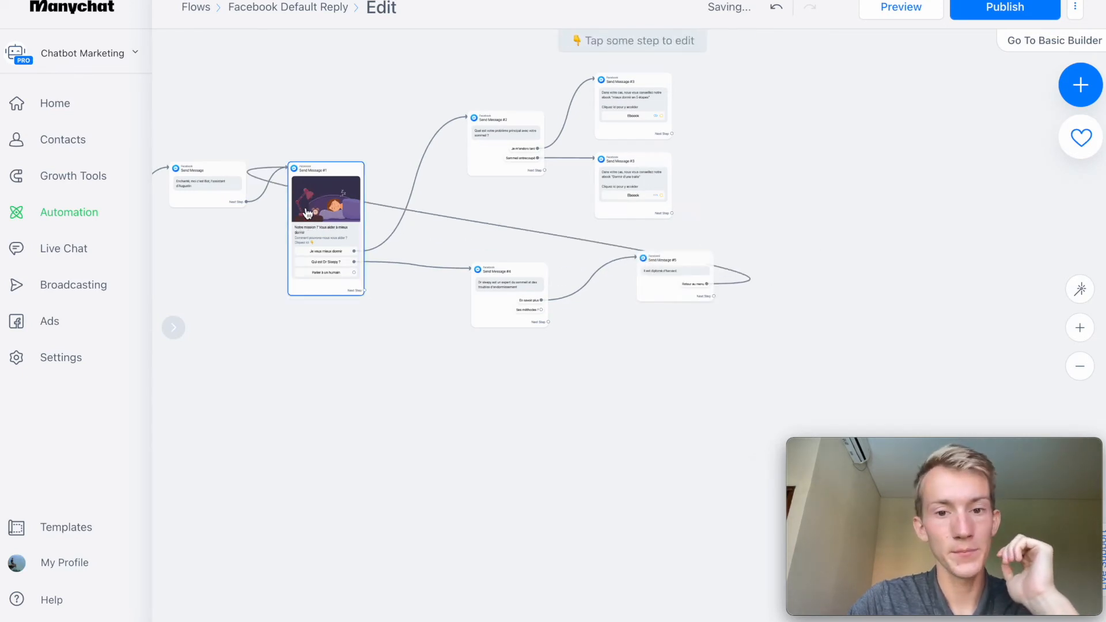
Add a "Retourner au menu" quick reply to the "mieux dormir en 5 étapes" message and link it back to Send Message #1.
left_click(633, 107)
left_click(354, 320)
type("Retourner au menu")
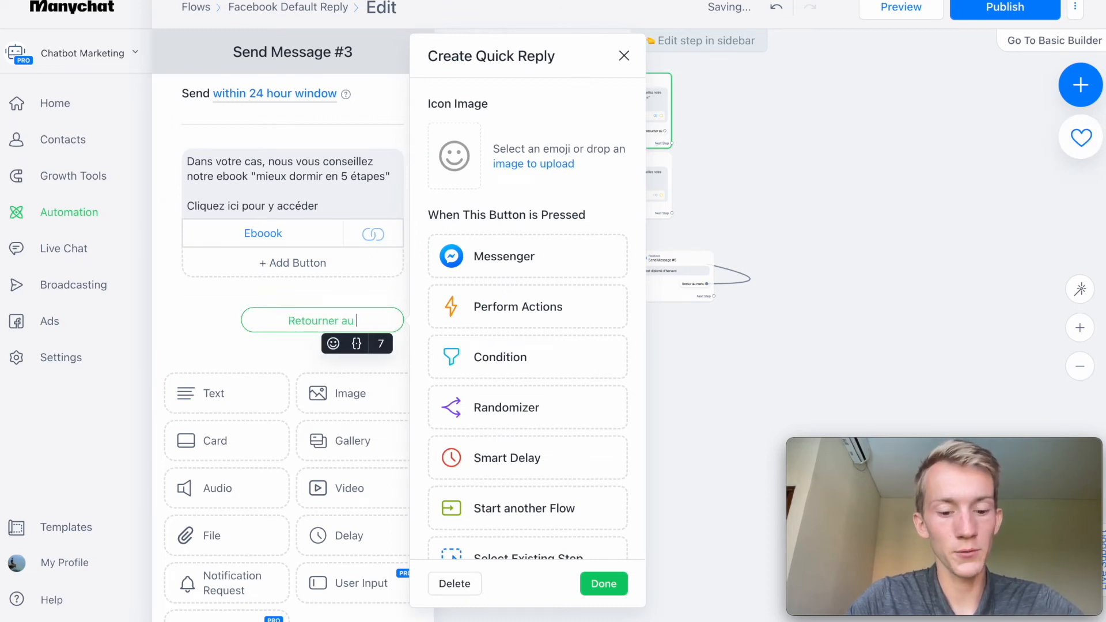
left_click(776, 260)
left_click_drag(633, 138, 345, 173)
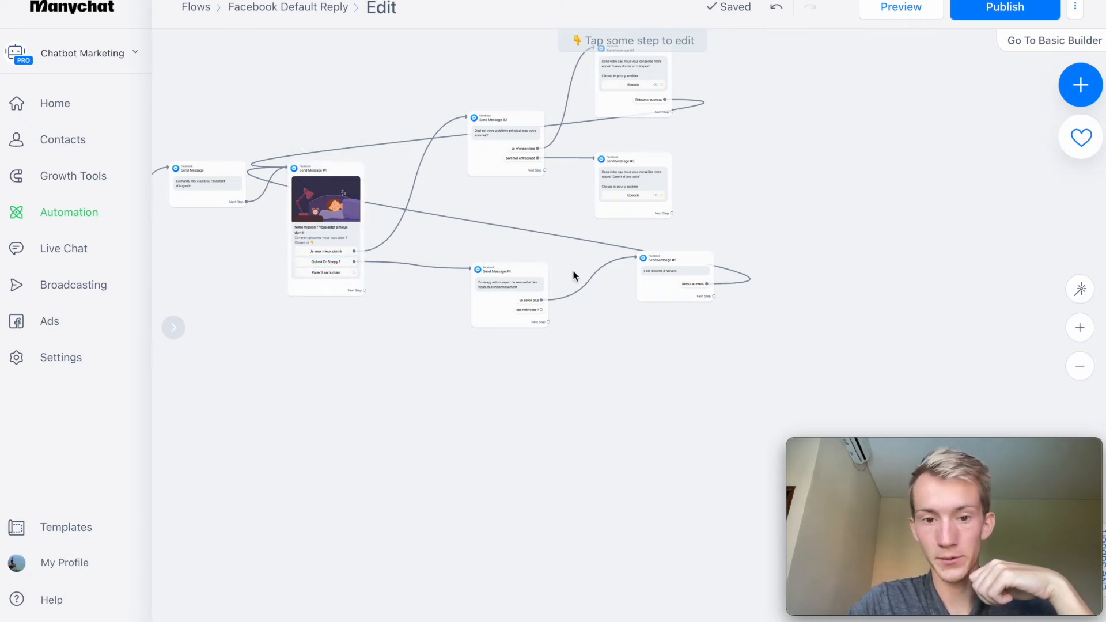
Duplicate Send Message #5, link the copy's "Retour au menu" to Send Message #1, and connect "Ses méthodes ?" to the copy.
left_click(661, 229)
left_click(708, 353)
left_click(326, 231)
left_click(541, 310)
left_click(680, 351)
Replace the copied message's text with "Il a développé une méthode en 5 étapes pour dormir en moins de 15m" and open its quick reply settings.
left_click_drag(307, 161, 167, 167)
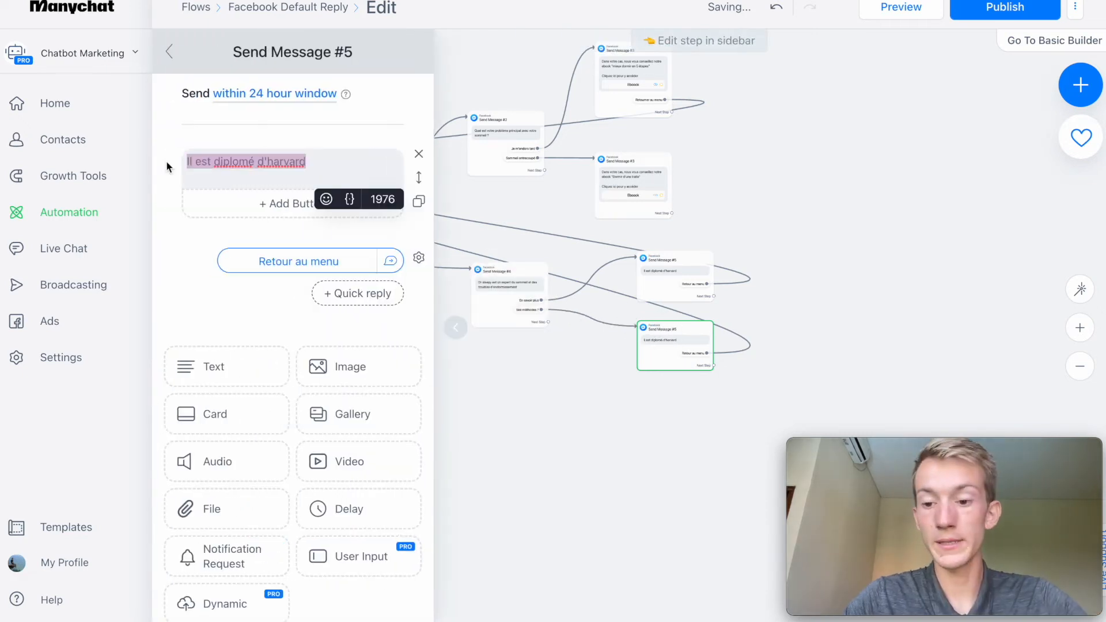
type("I a p")
key("BackSpace")
key("BackSpace")
key("BackSpace")
key("BackSpace")
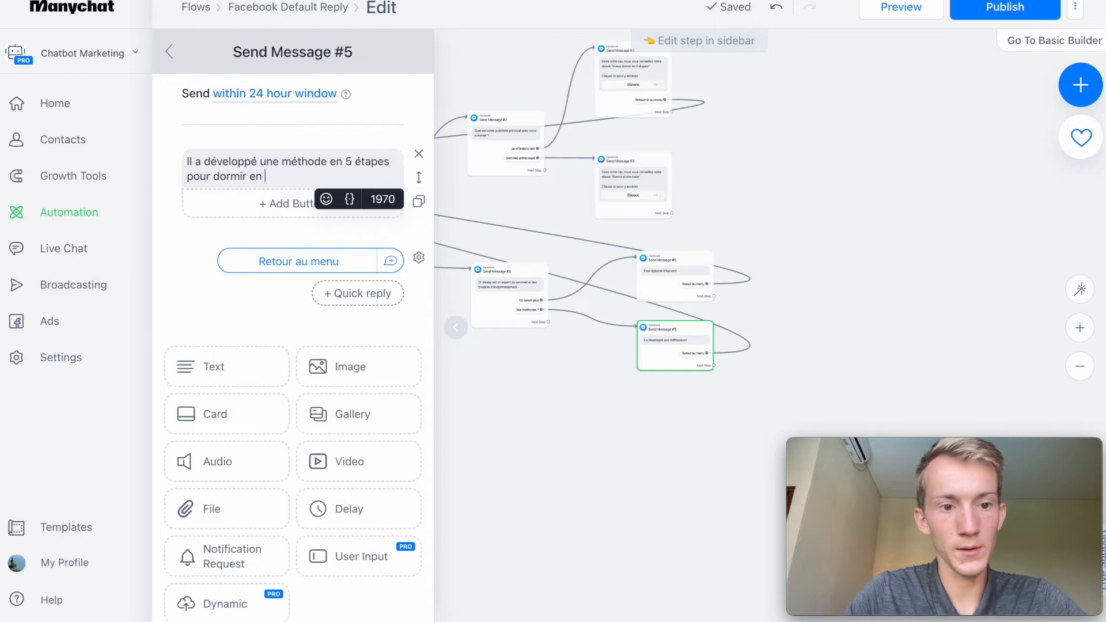
type("moins de 15m")
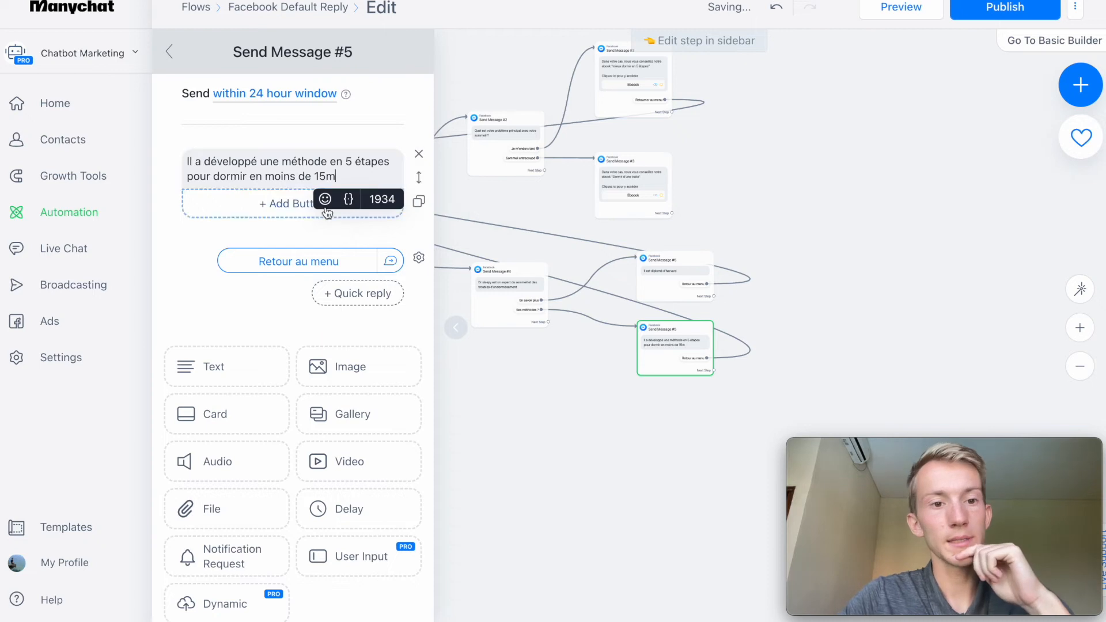
left_click(361, 174)
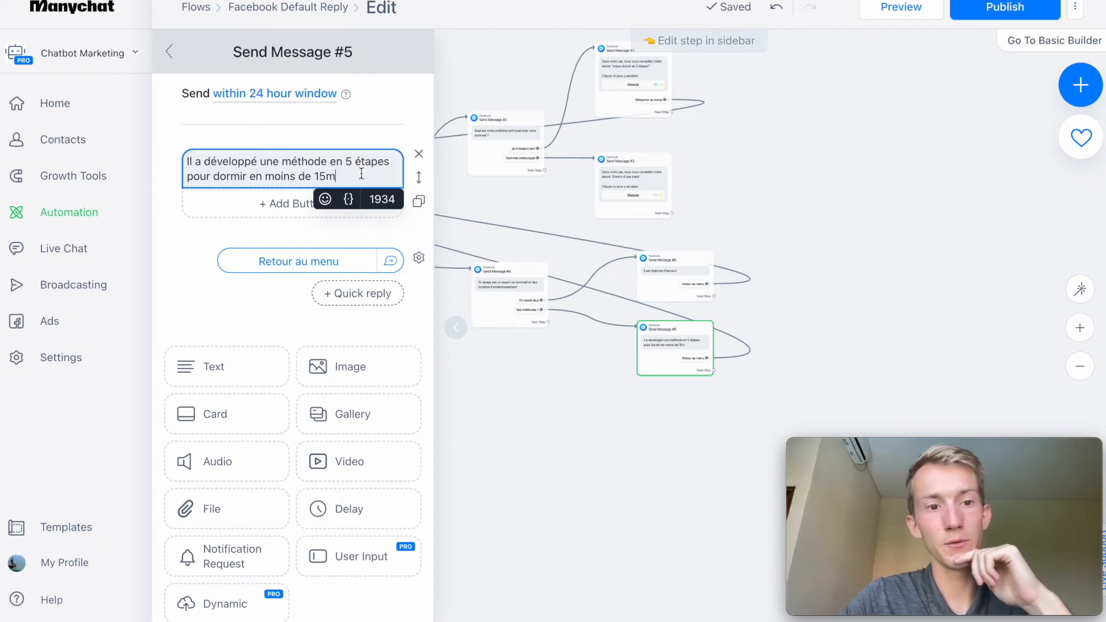
left_click(419, 257)
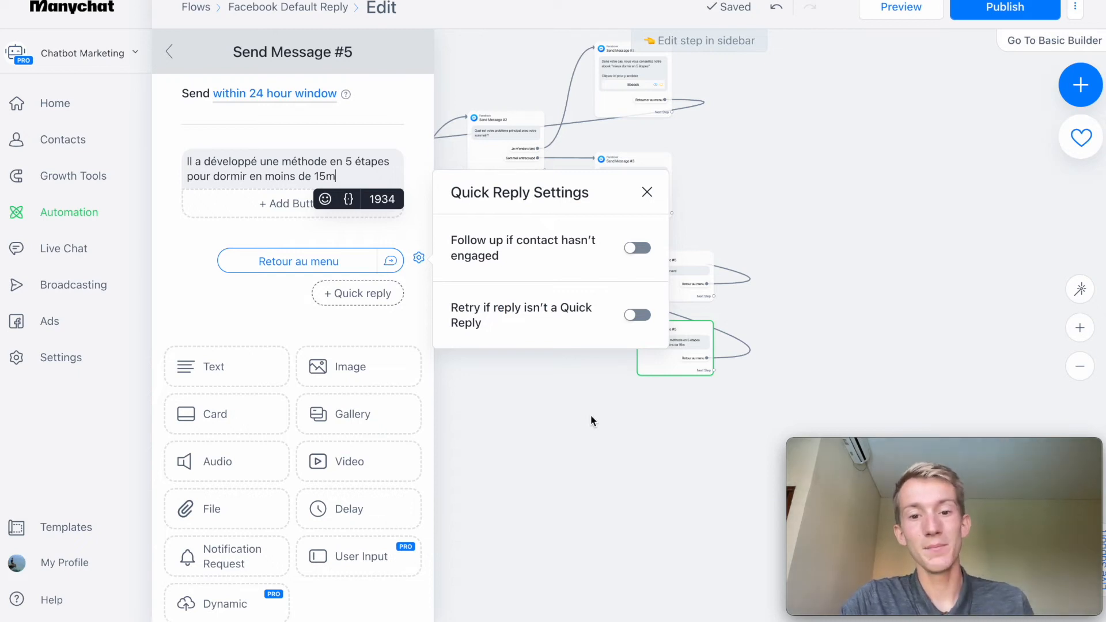
Add a "Ses méthodes ?" quick reply to the "Il est diplomé d'harvard" message and link it to the message about the 5-step method.
left_click(590, 415)
left_click(563, 414)
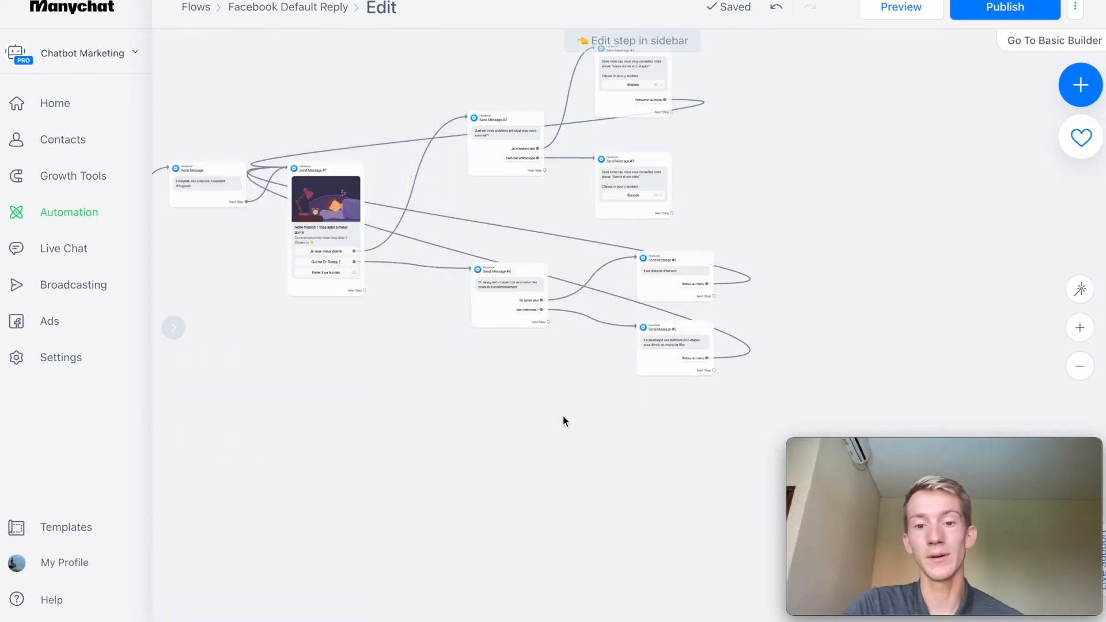
mouse_move(616, 294)
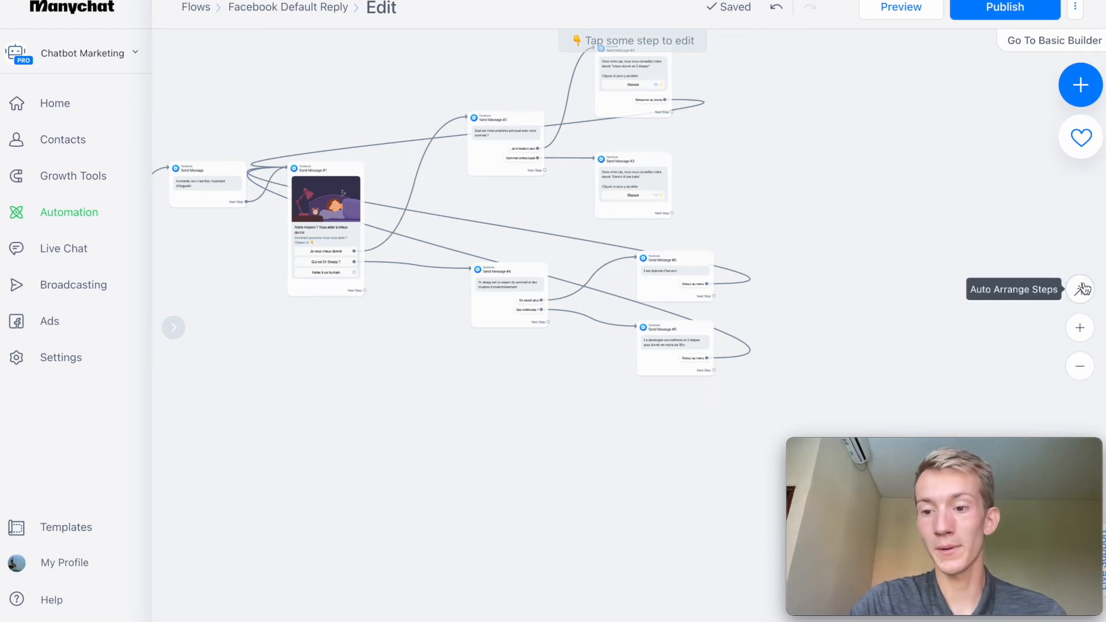
left_click(1080, 327)
left_click_drag(596, 431, 556, 441)
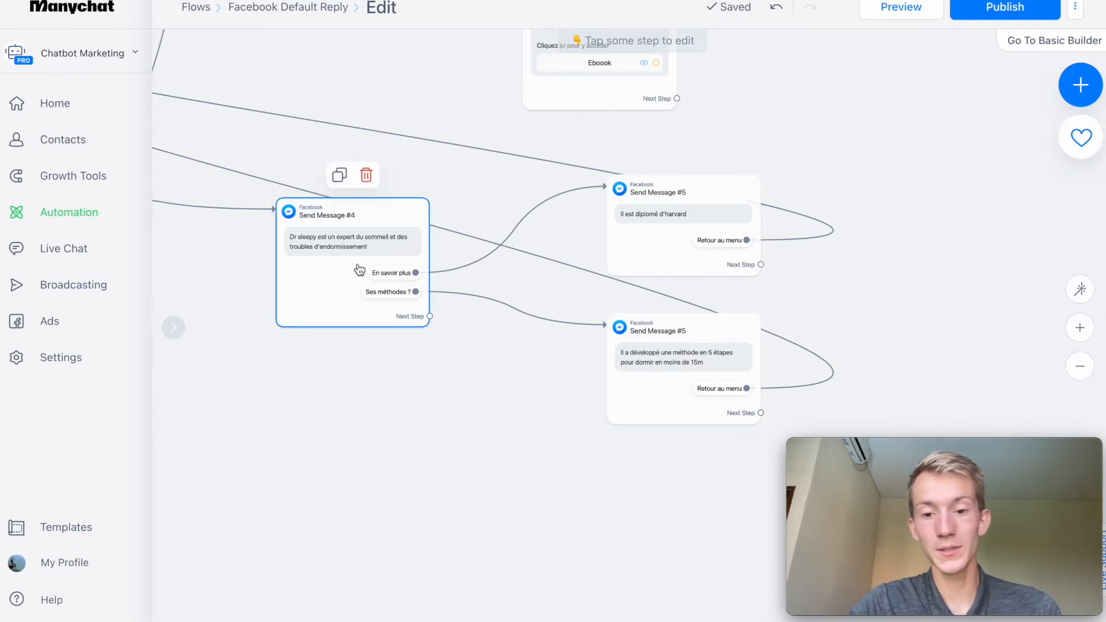
left_click(665, 269)
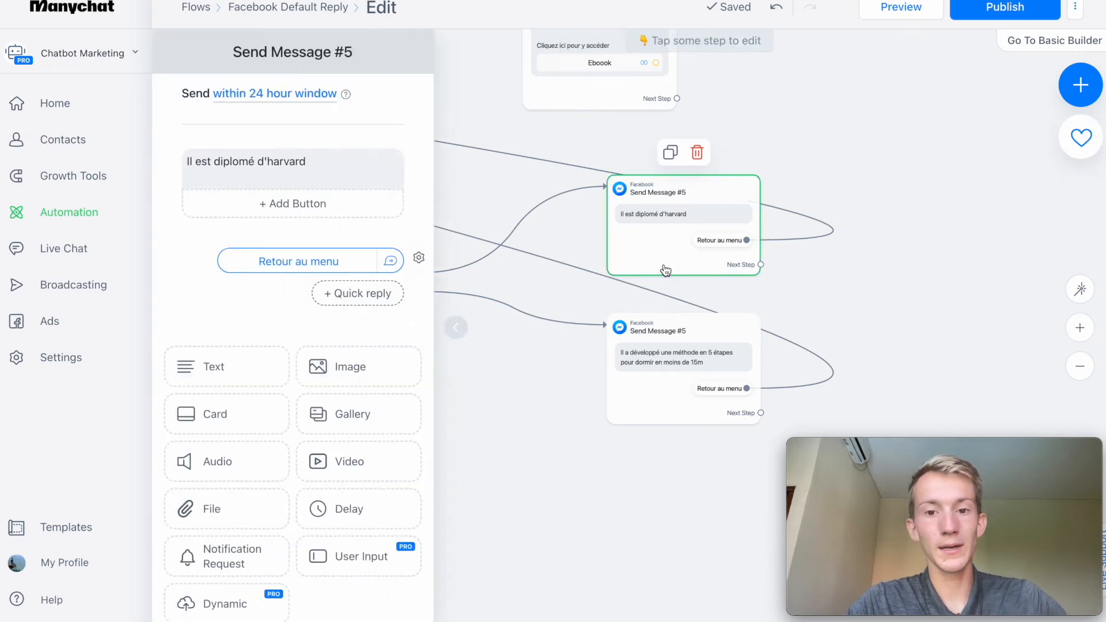
left_click(333, 290)
left_click(338, 294)
type("Ses méthodes ?")
left_click(988, 350)
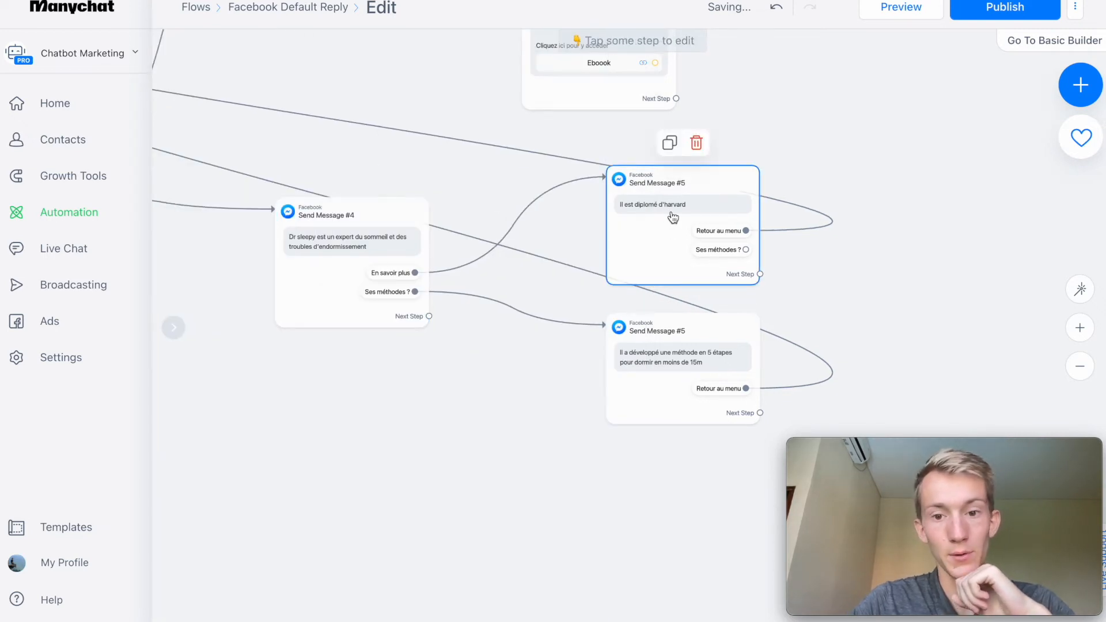
left_click_drag(745, 250, 674, 348)
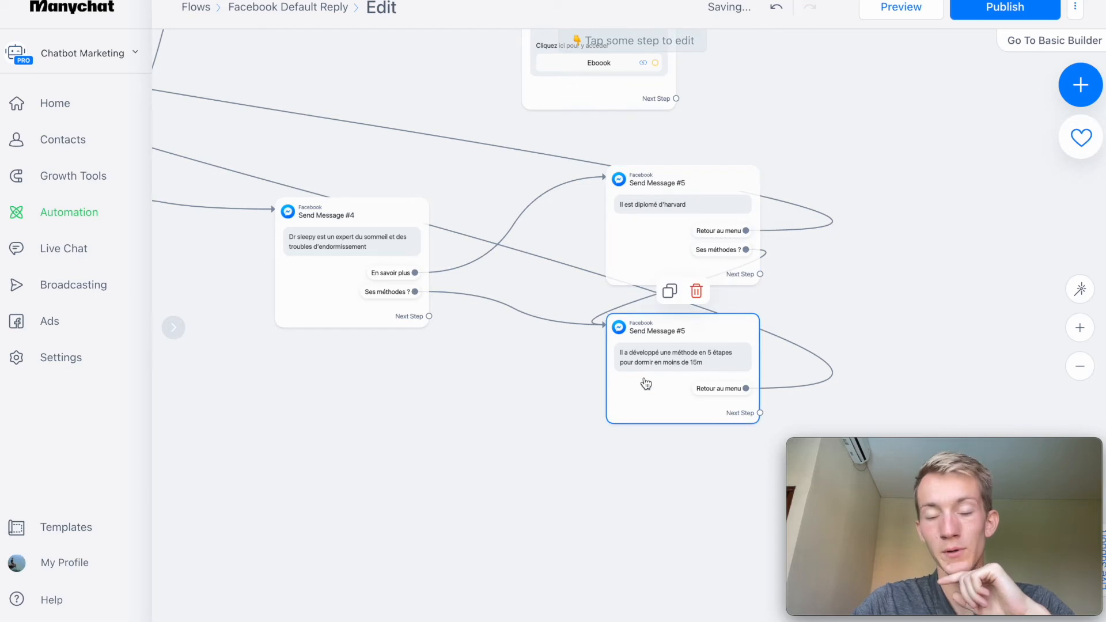
Link the card's "Parler à un humain" button to a new Messenger message placed below the Dr Sleepy branch.
scroll(632, 350, "left", 7)
left_click_drag(544, 363, 594, 476)
left_click(1079, 368)
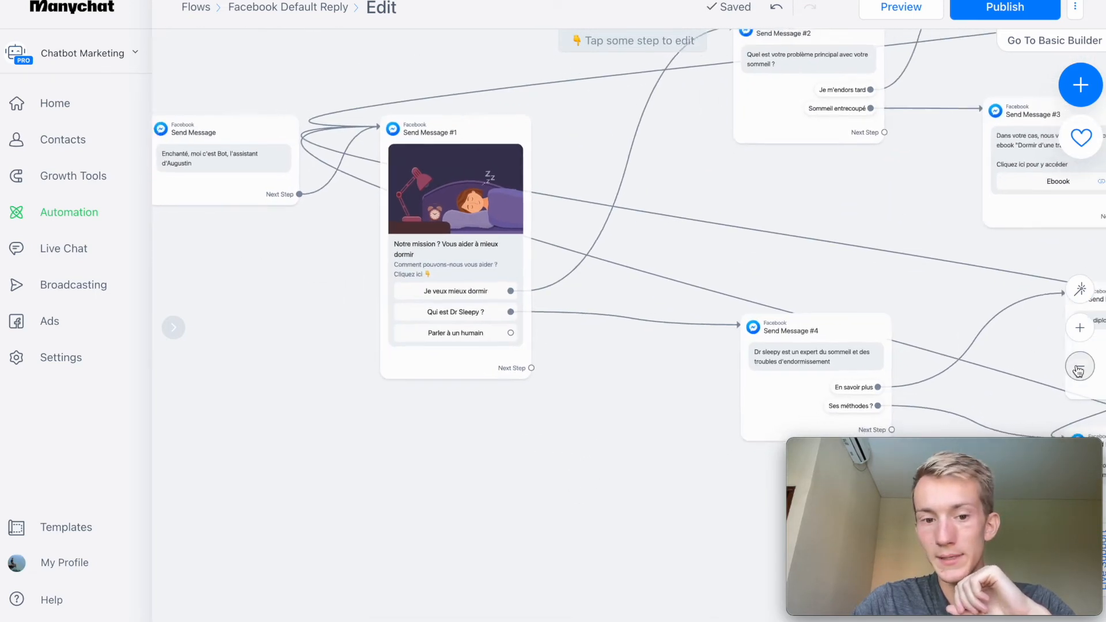
left_click_drag(640, 381, 547, 296)
left_click_drag(477, 246, 592, 455)
left_click(643, 300)
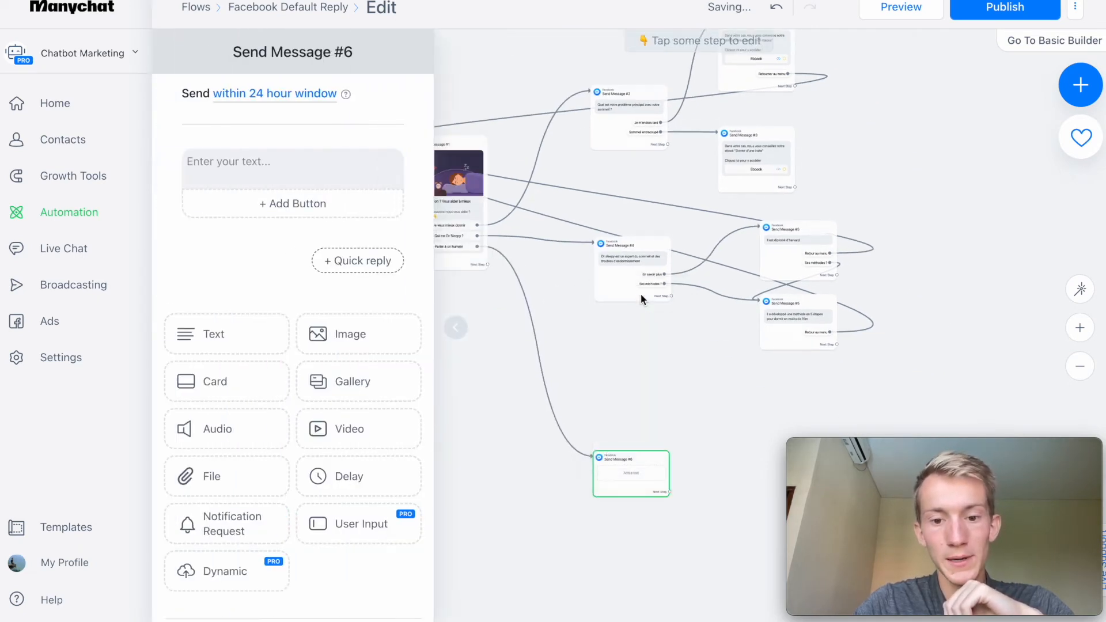
Write "Veuillez écrire votre question ci-dessous" and, after a blank line, "un agent y répondre au plus vite 👇" in the new message.
left_click(275, 162)
type("Veuillez écrire")
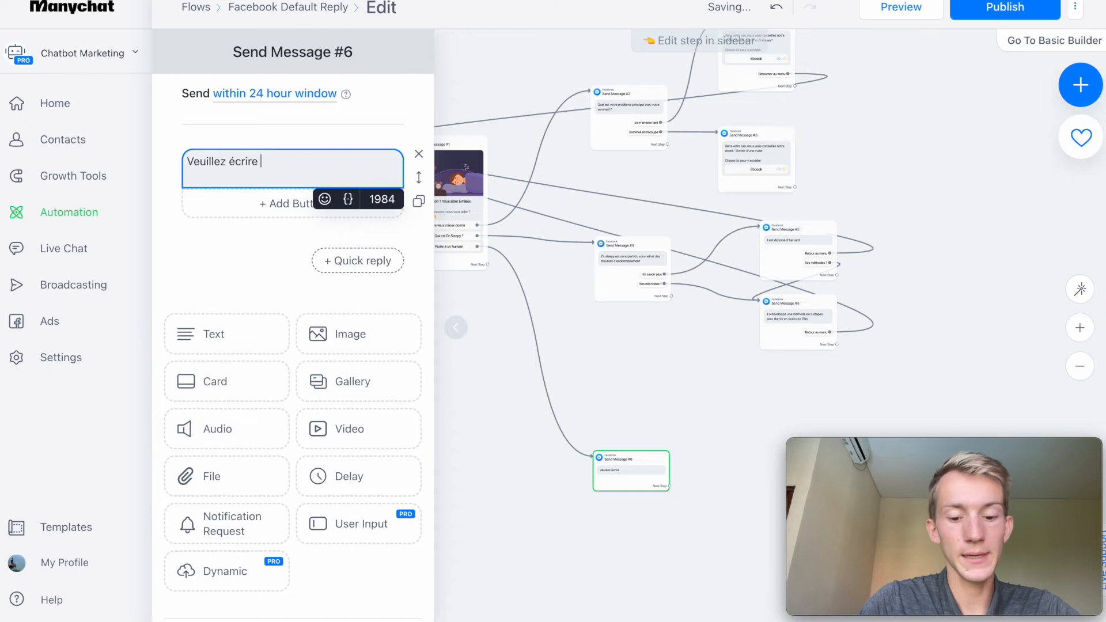
type(" votre question ci-dessous")
key("Return")
key("Return")
type("un agent y répondre au plus vite 👇")
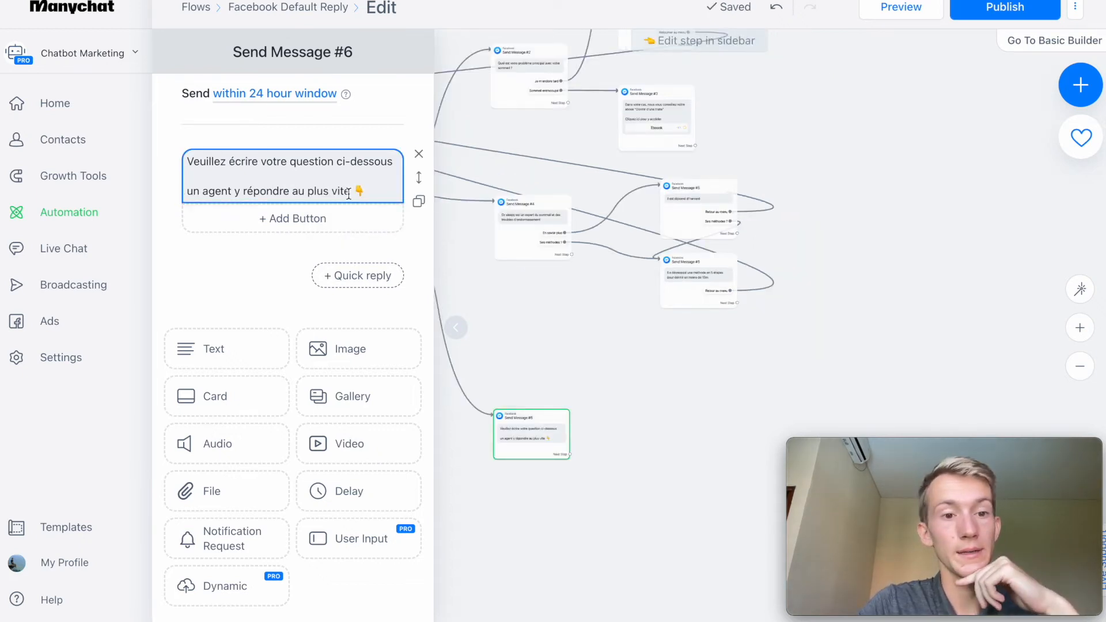
left_click(544, 309)
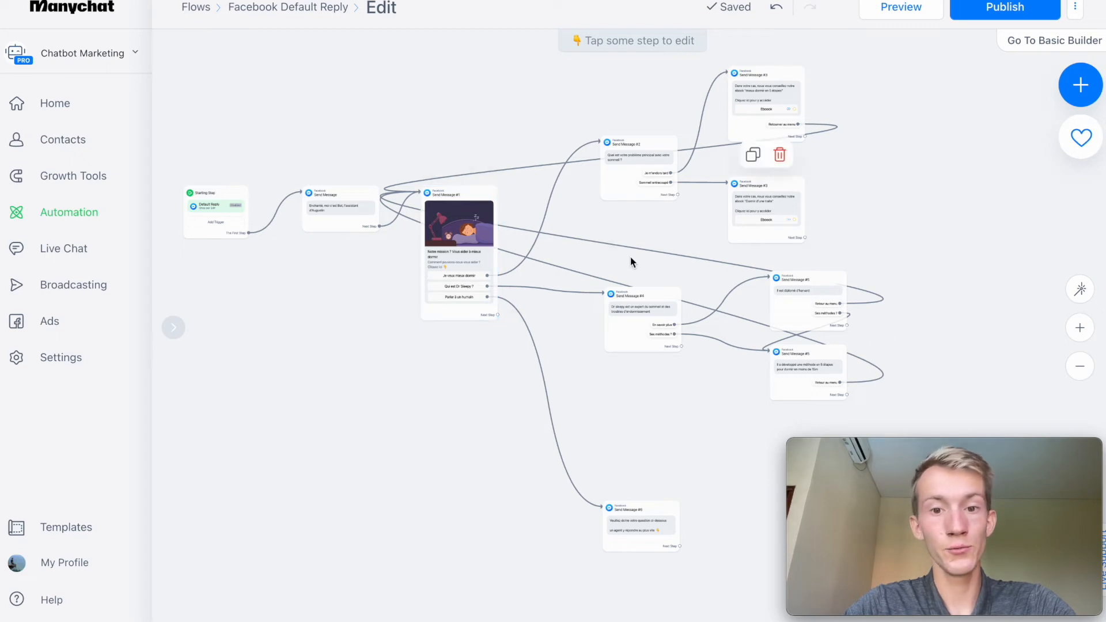
Attach an Actions step to the "Eboook" button of the "mieux dormir en 5 étapes" message that adds the tag "ebook".
left_click_drag(887, 213, 675, 288)
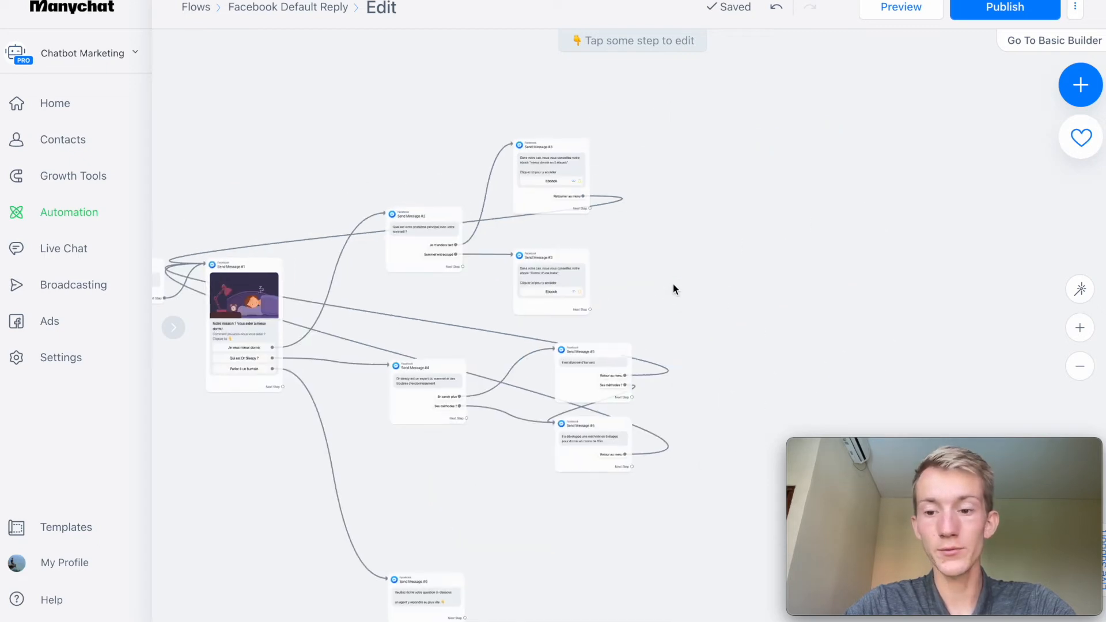
left_click(1080, 328)
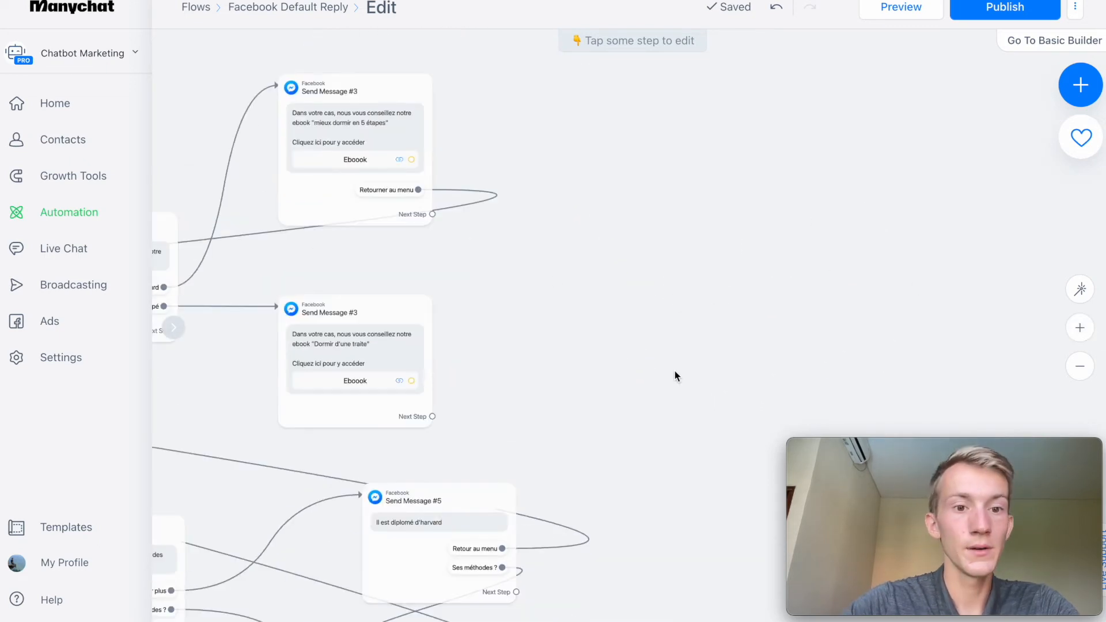
left_click(411, 160)
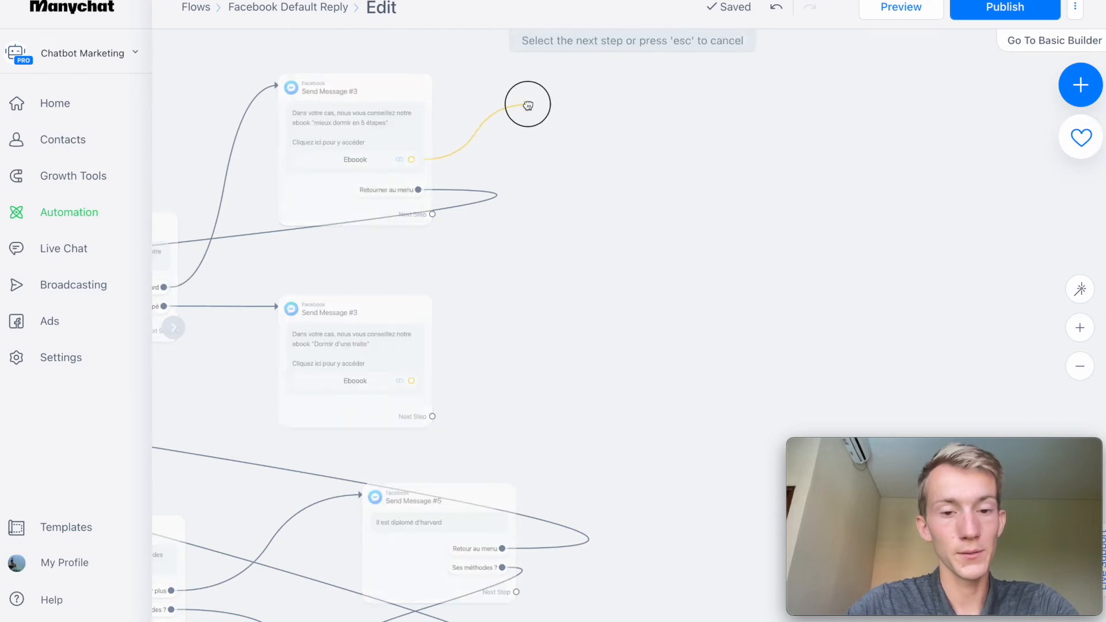
left_click(530, 93)
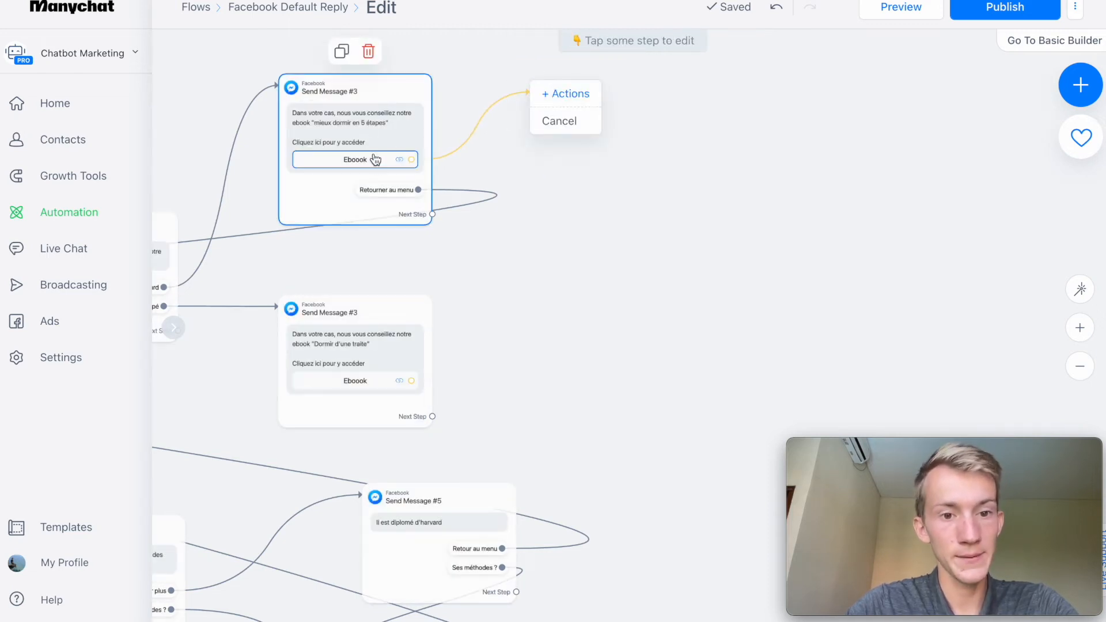
left_click(544, 94)
left_click(282, 118)
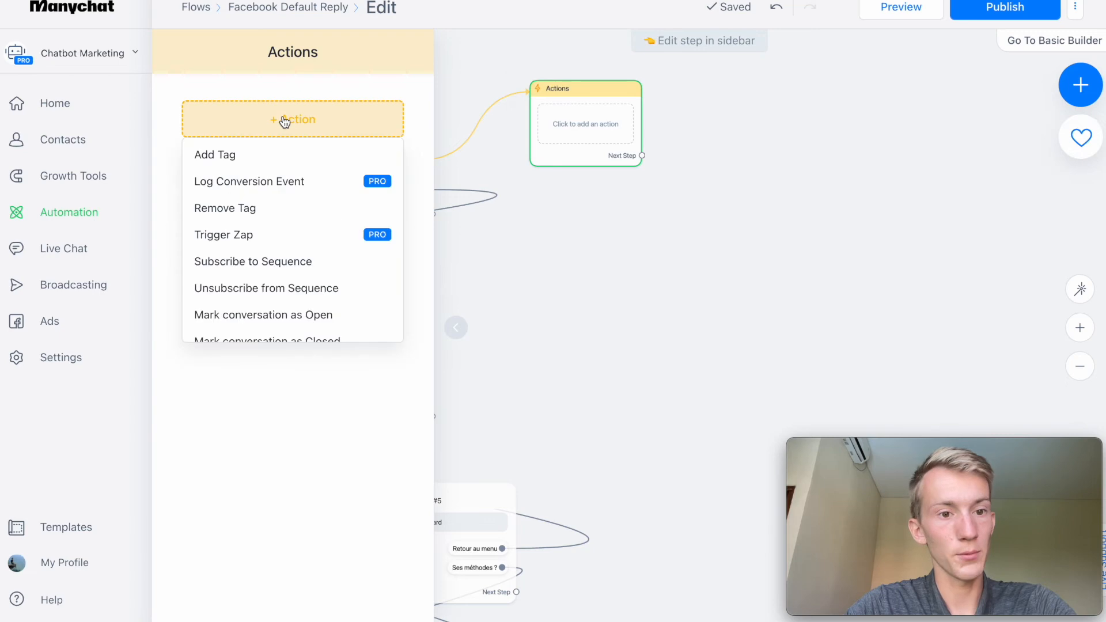
left_click(250, 160)
type("ebook")
left_click(249, 178)
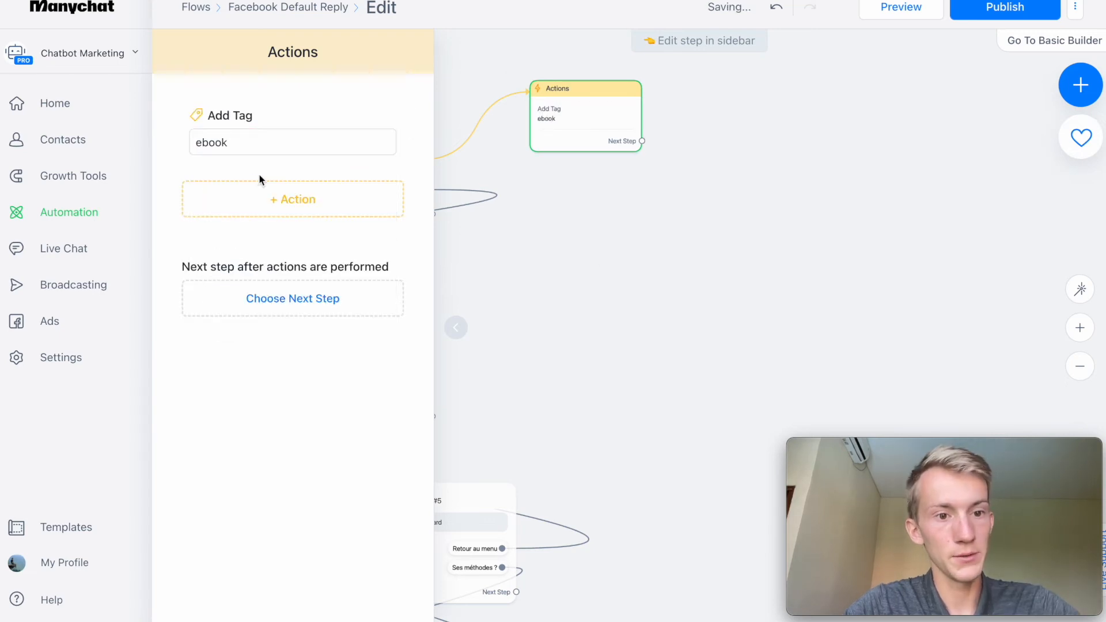
left_click(643, 266)
Add a Smart Delay of 5 minutes as the next step of the "mieux dormir en 5 étapes" message.
left_click(352, 114)
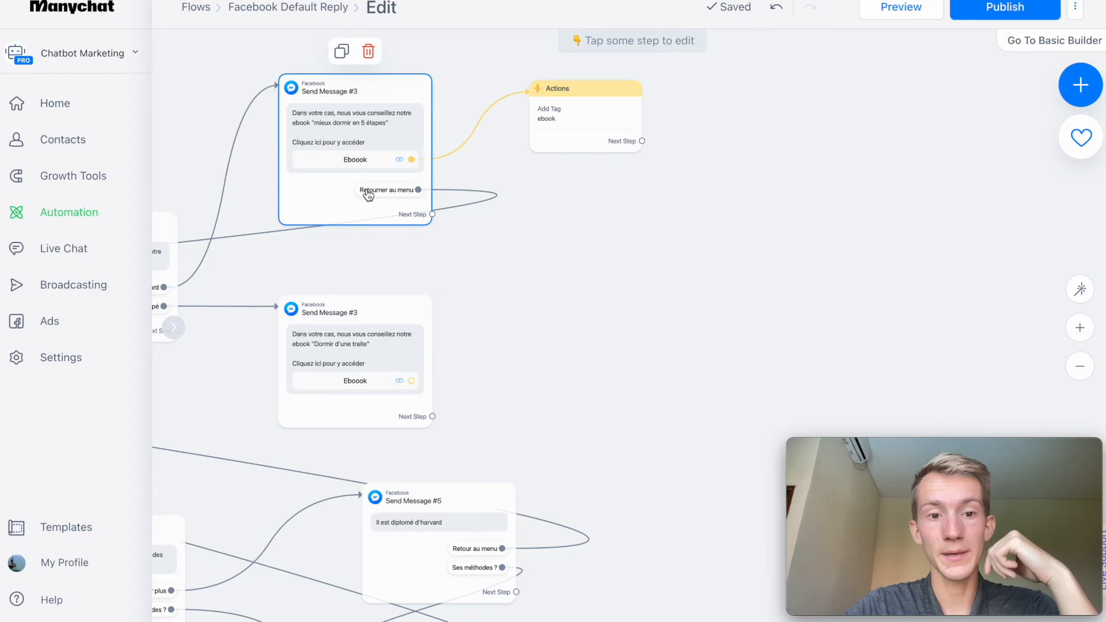
left_click_drag(366, 244, 700, 136)
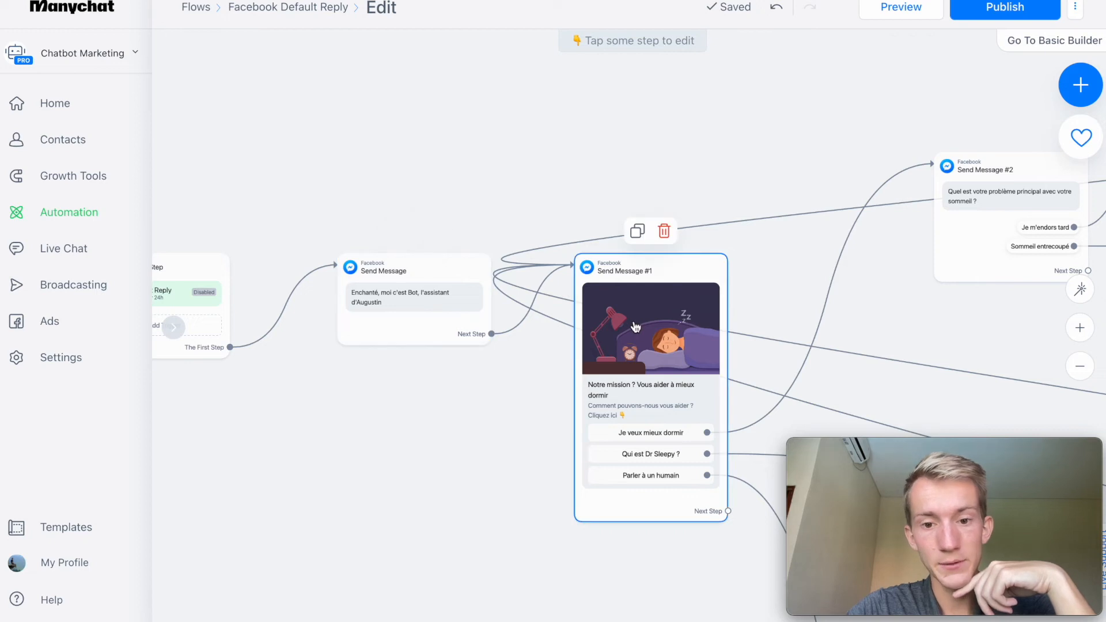
scroll(635, 326, "right", 15)
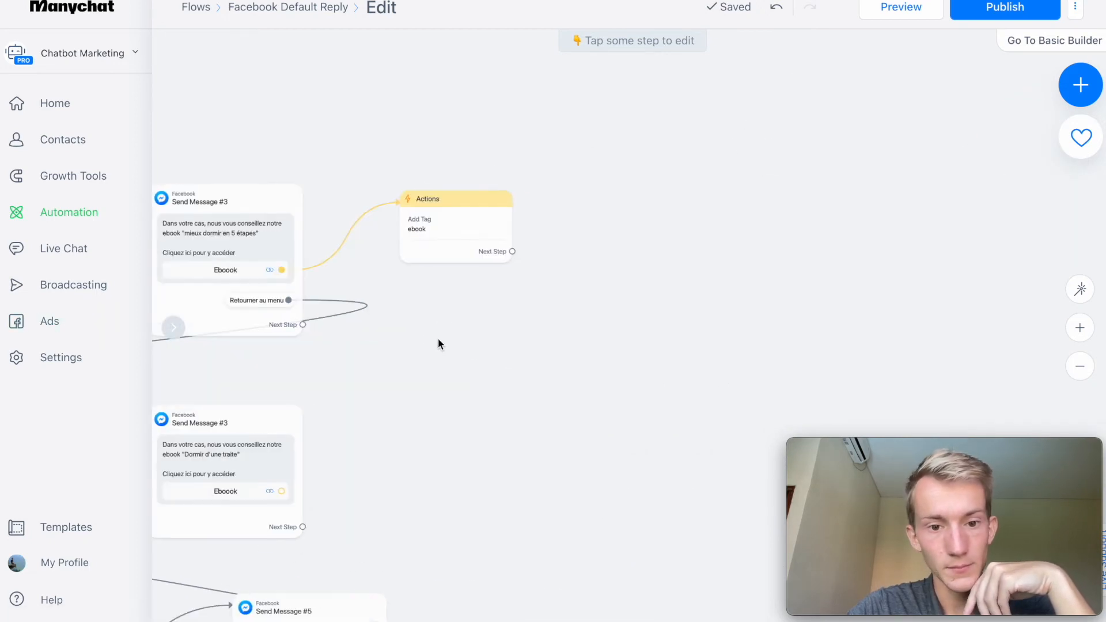
left_click_drag(303, 325, 589, 292)
left_click(1076, 84)
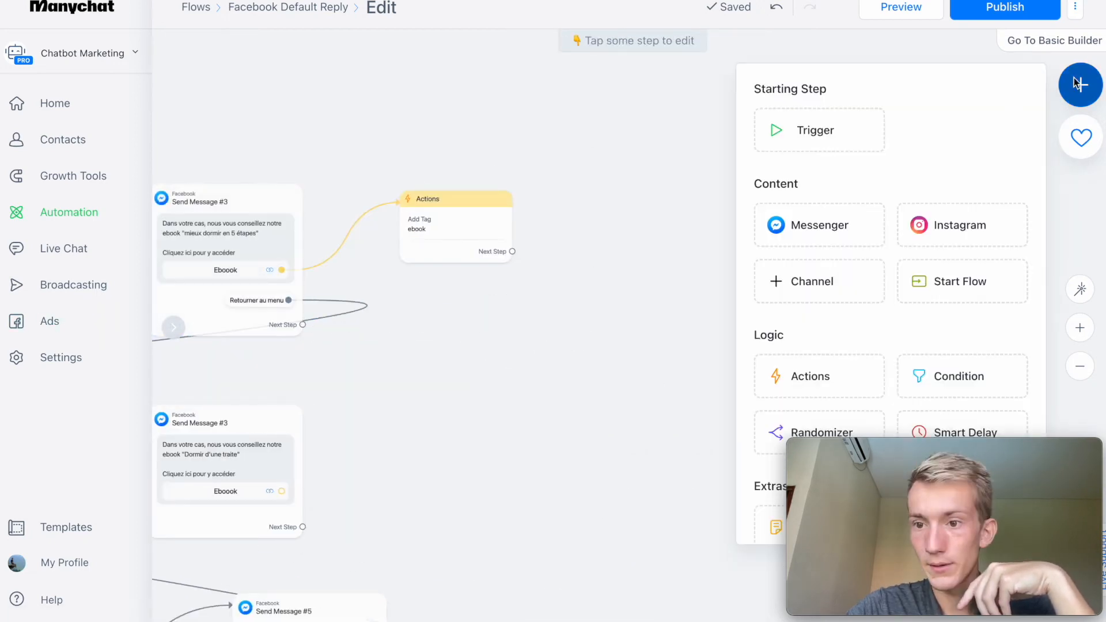
left_click(920, 429)
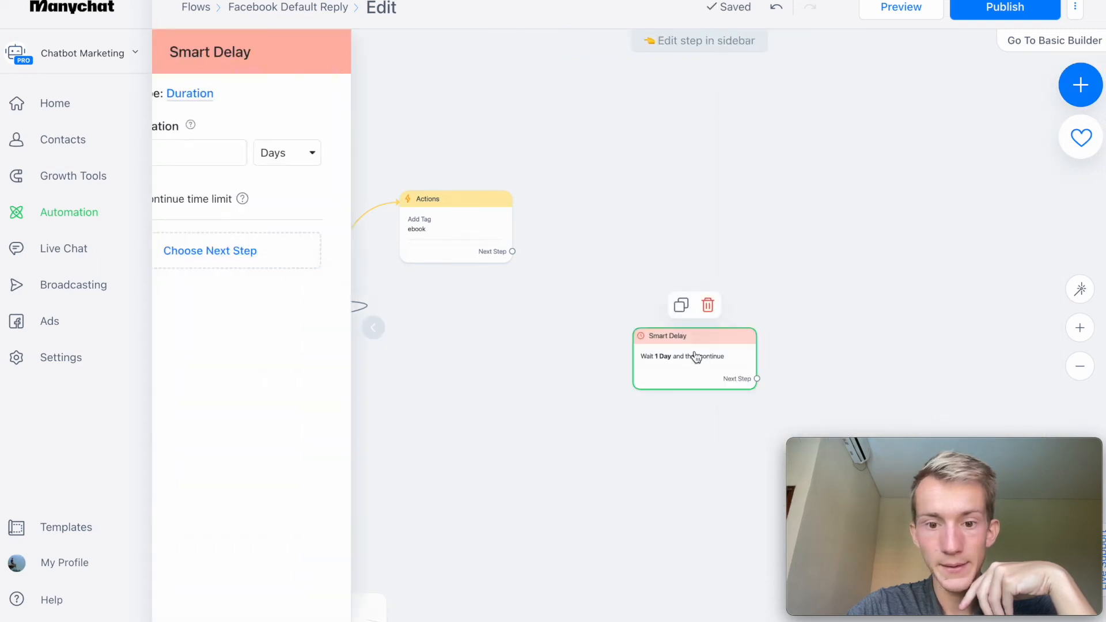
left_click(246, 151)
key("BackSpace")
type("5")
left_click(369, 152)
left_click(365, 116)
left_click(642, 326)
Connect the Smart Delay to a new Messenger message reading "As-tu téléchargé le ebook ?".
left_click_drag(713, 331, 842, 287)
left_click(861, 286)
left_click(247, 177)
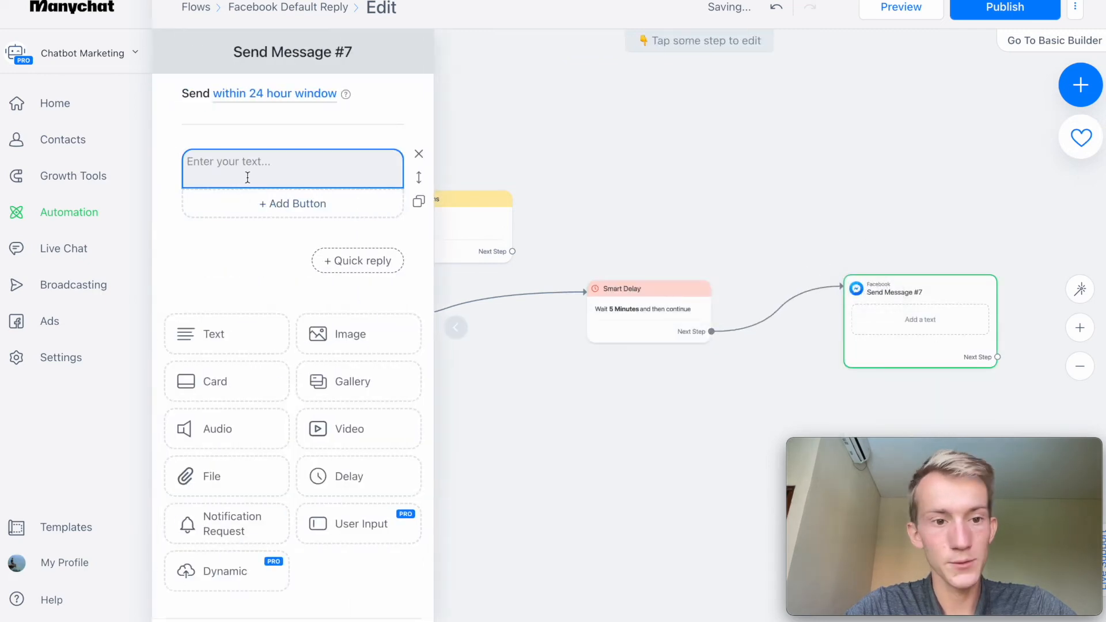
type("As-tu téléchargé le ebook ?")
left_click(907, 215)
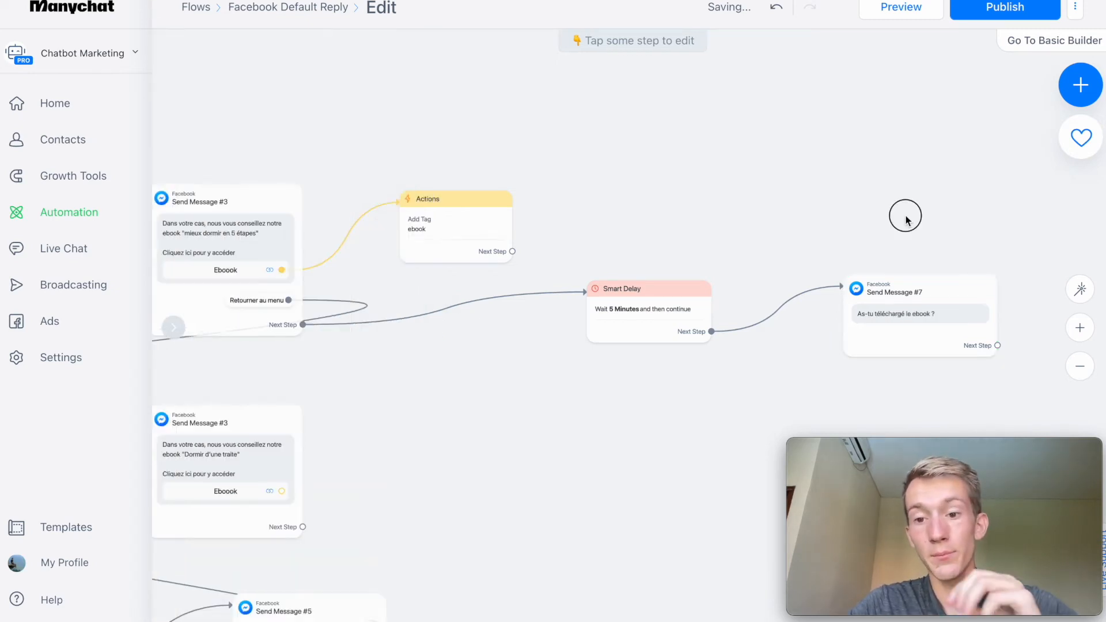
Insert a "Tag is ebook" condition after the Smart Delay and connect its non-matching branch to the "As-tu téléchargé le ebook ?" message.
left_click_drag(906, 215, 868, 206)
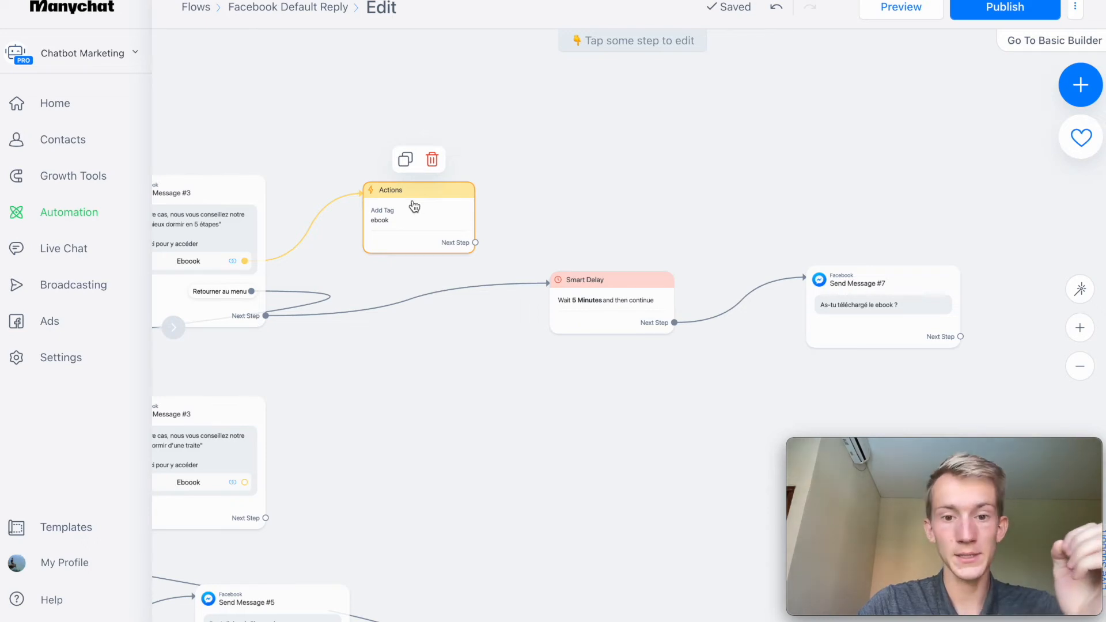
left_click_drag(624, 320, 627, 295)
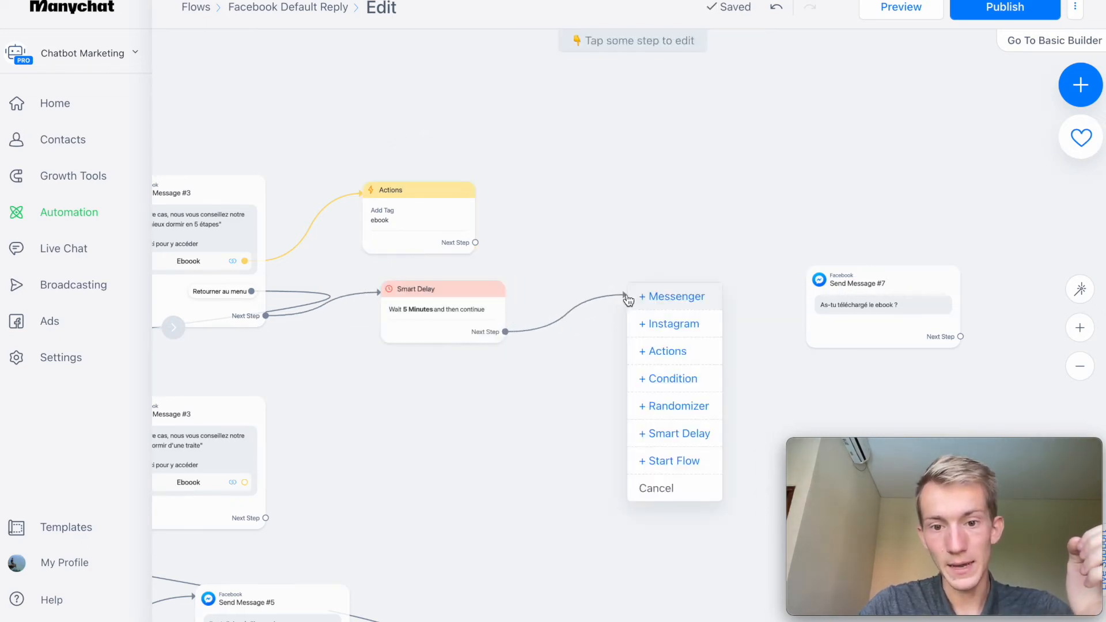
left_click(683, 383)
left_click(308, 166)
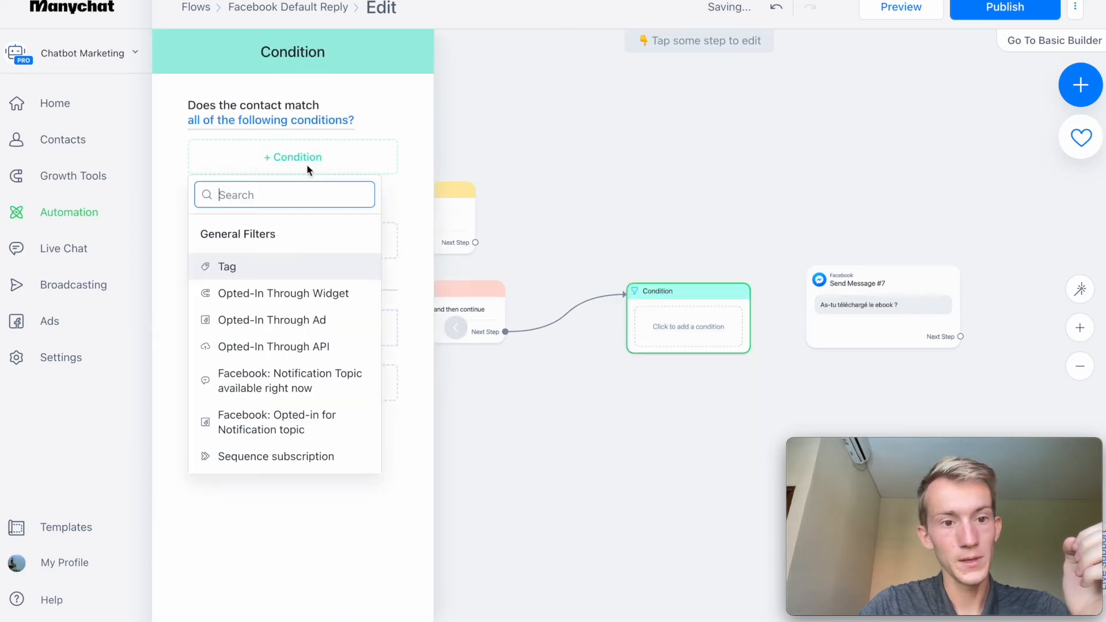
left_click(231, 257)
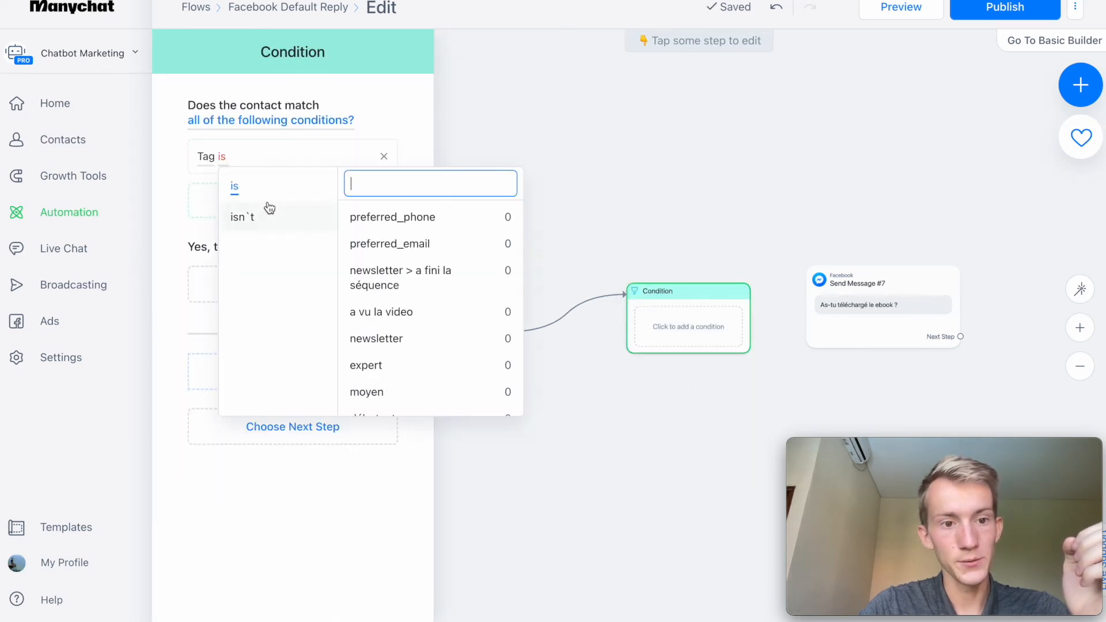
type("ebook")
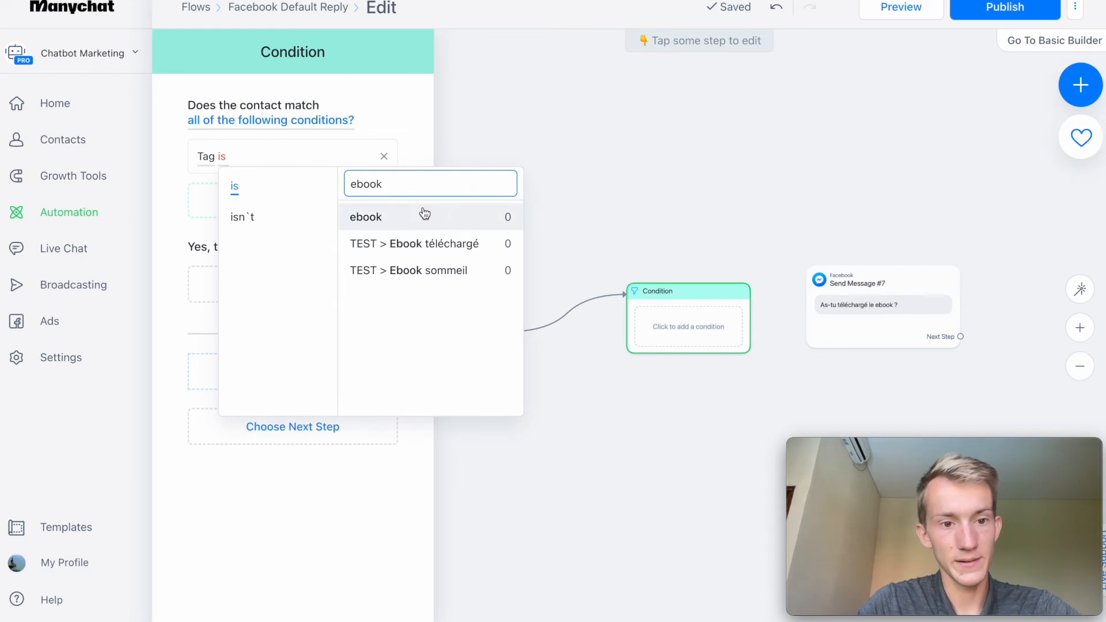
left_click(420, 215)
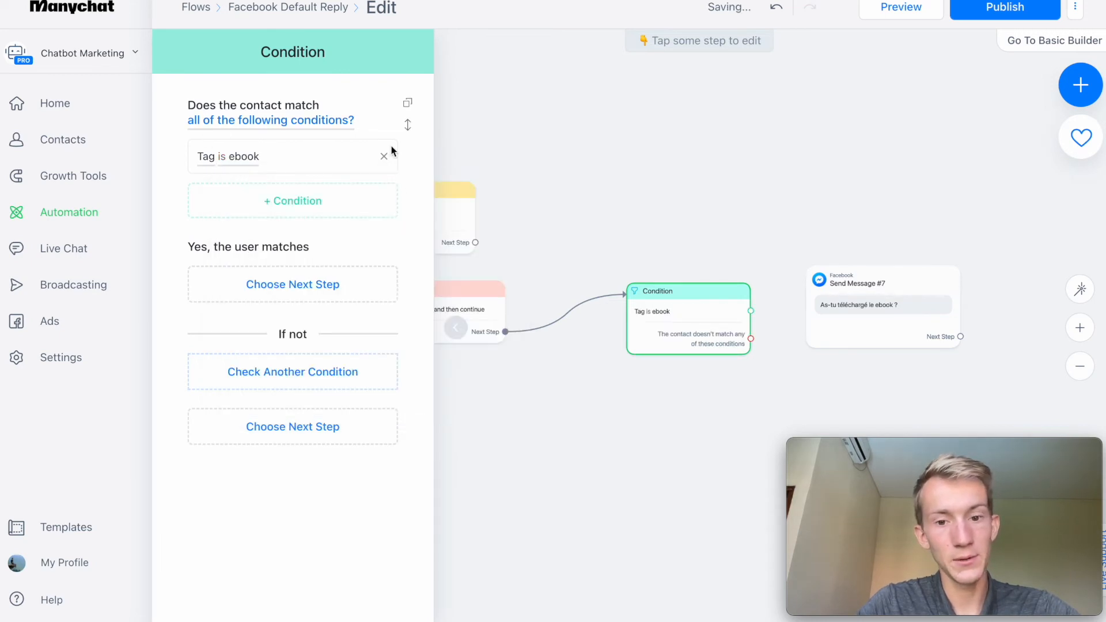
left_click(669, 168)
left_click_drag(662, 302, 637, 290)
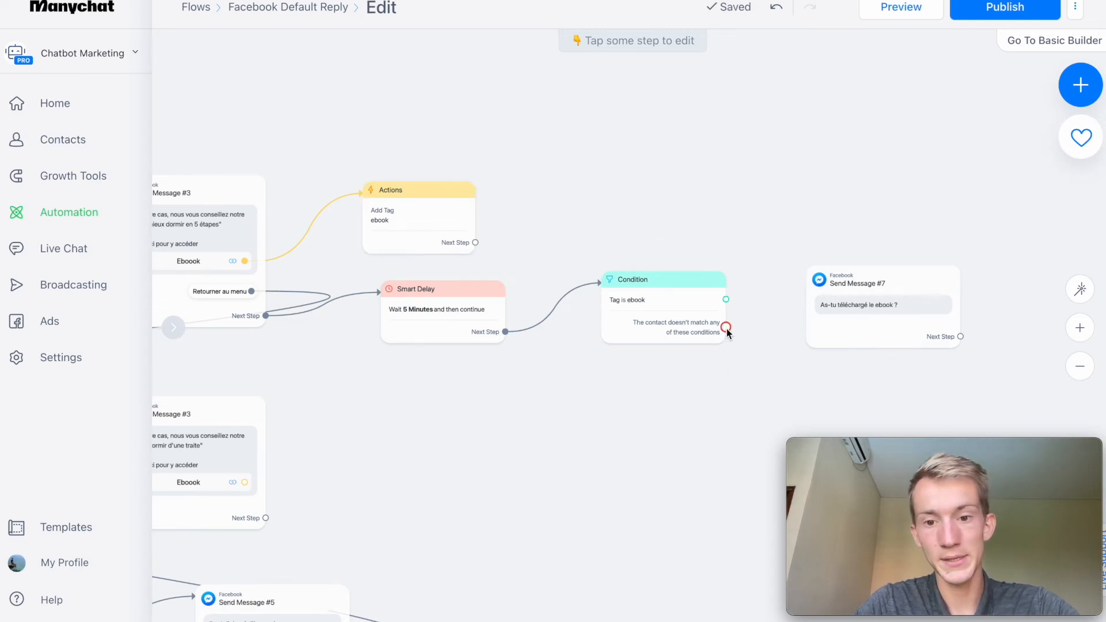
left_click_drag(745, 332, 850, 319)
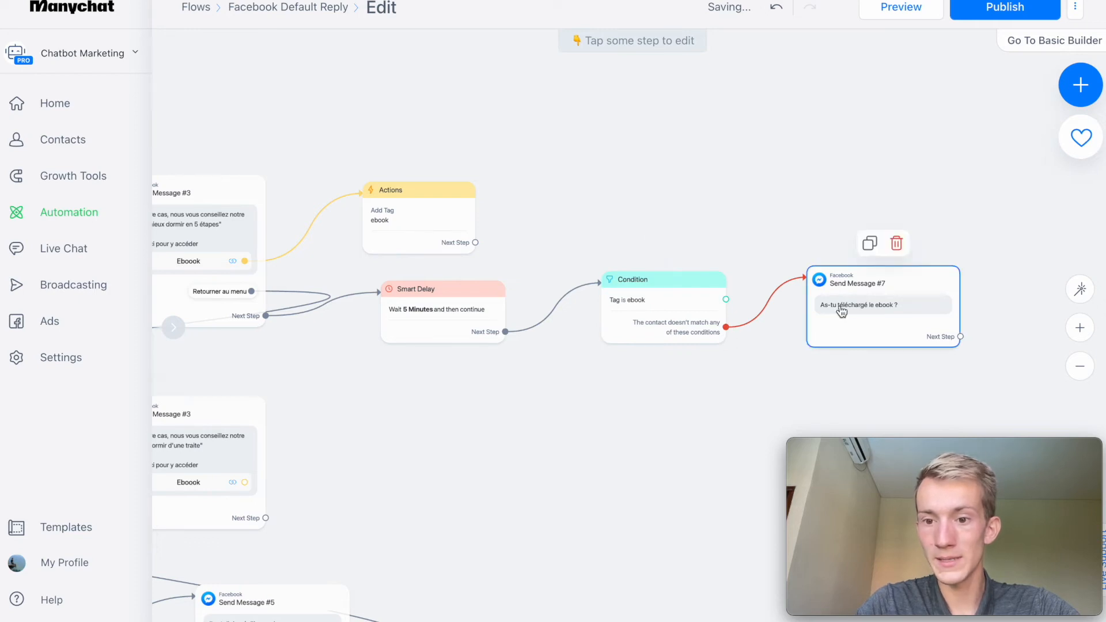
Extend the ebook follow-up text to "As-tu téléchargé le ebook ? As-tu besoin d'aide ?" and add a button titled "Oui".
left_click(842, 311)
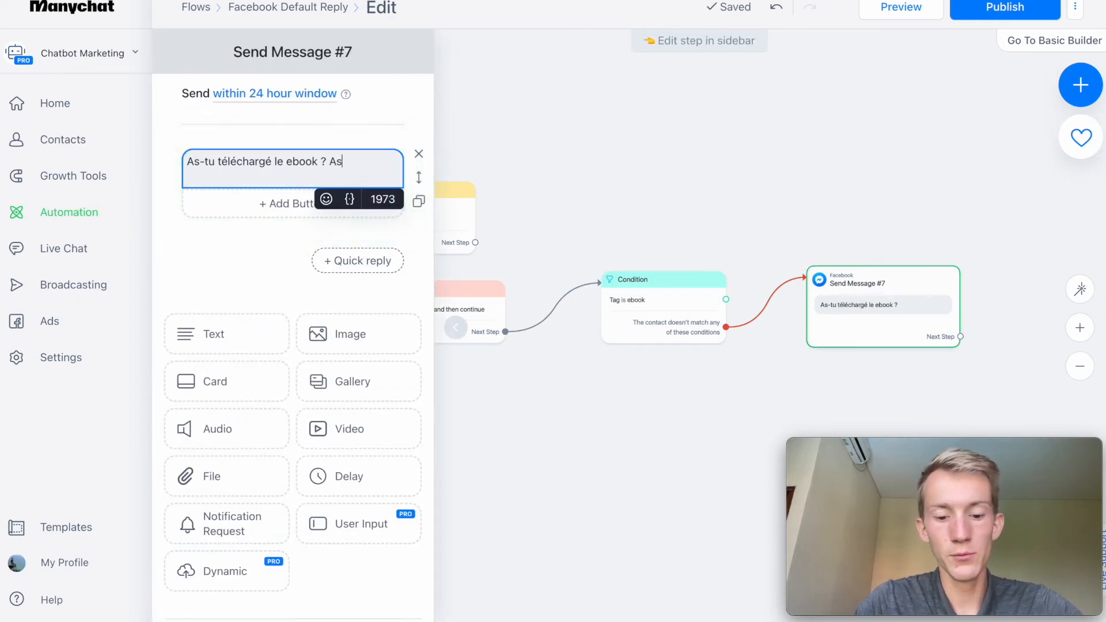
type("?")
left_click(308, 204)
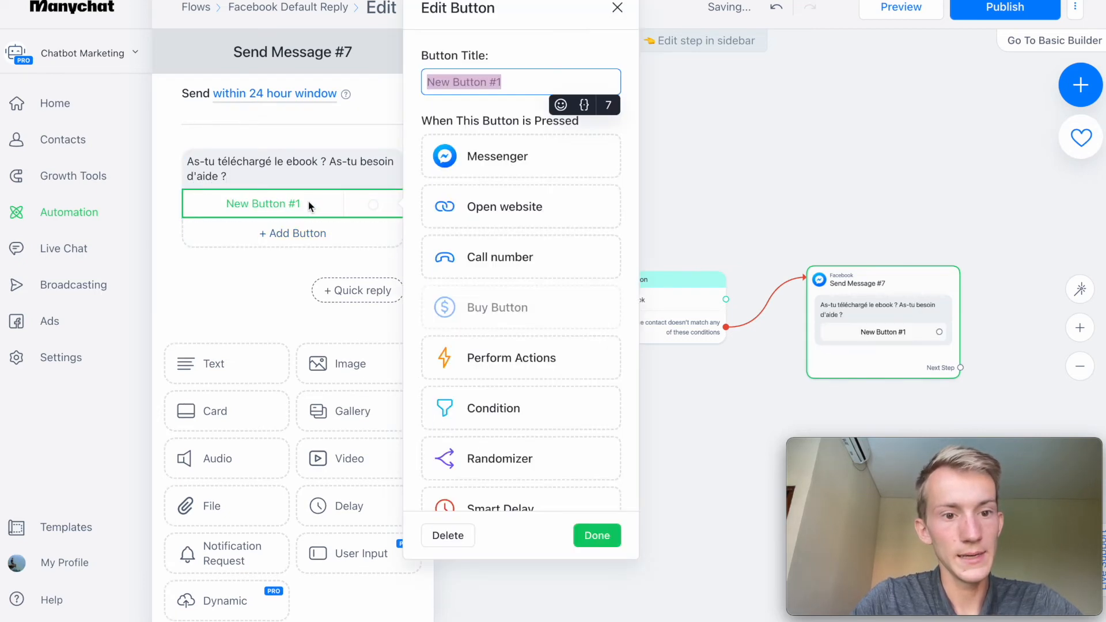
type("Oui")
key("Return")
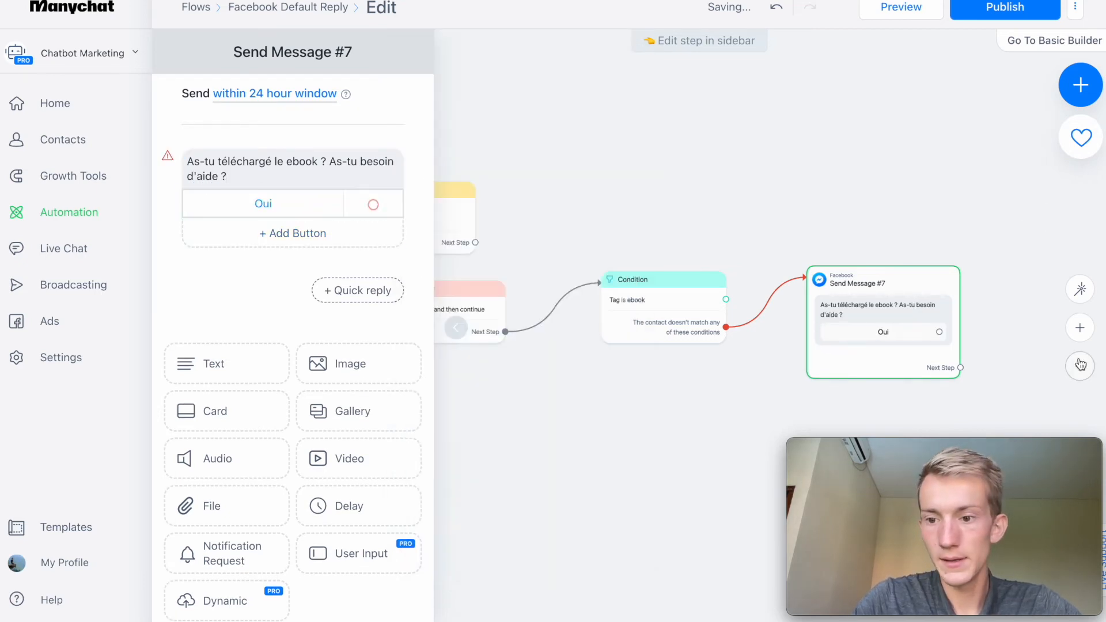
Replace the "Oui" button of the ebook follow-up message with two quick replies, "Oui" and "Non".
left_click(202, 209)
left_click(458, 534)
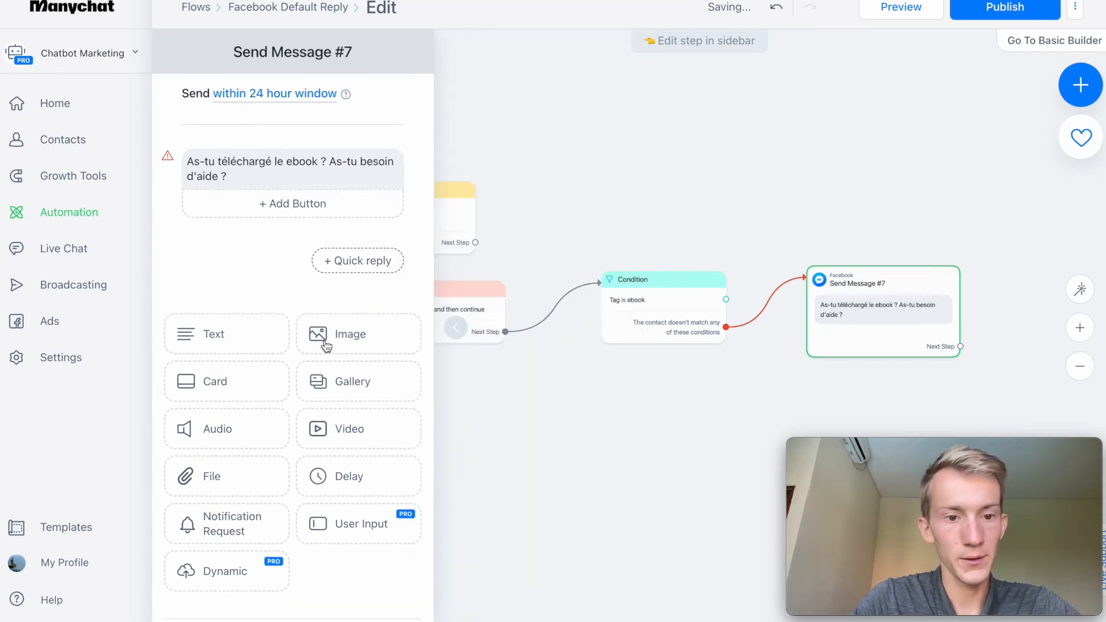
left_click(359, 271)
type("Oui")
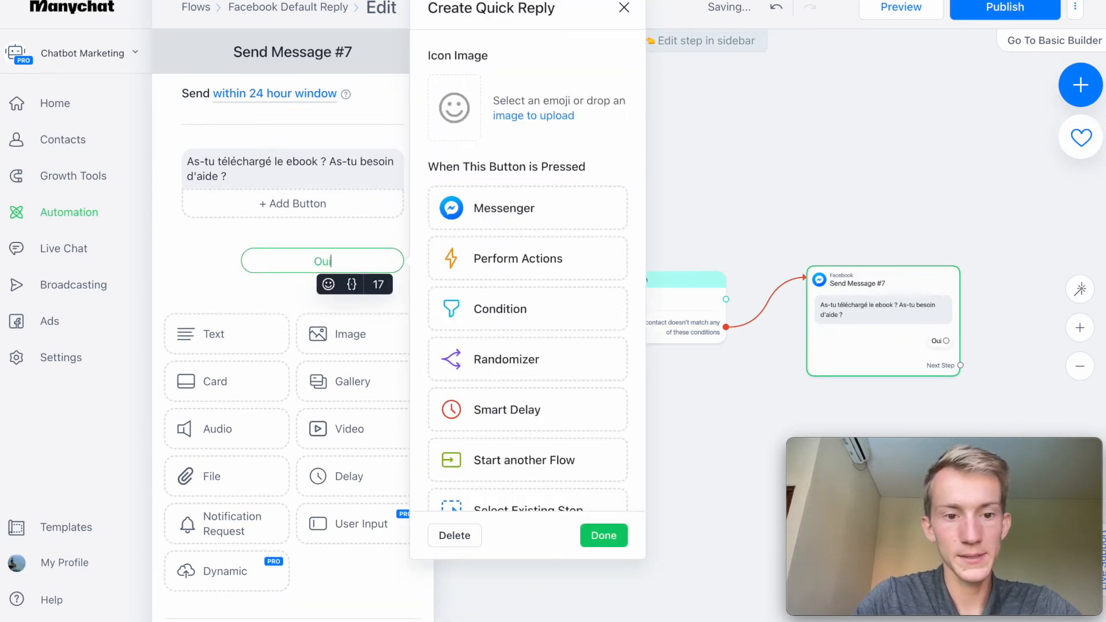
key("Return")
left_click(321, 291)
type("Non")
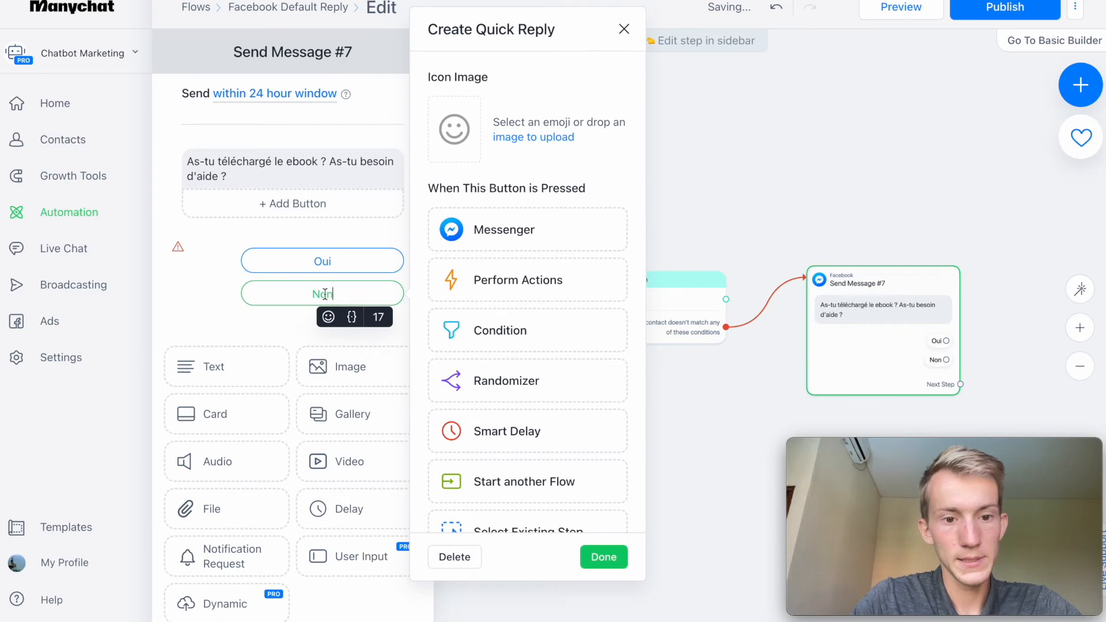
key("Return")
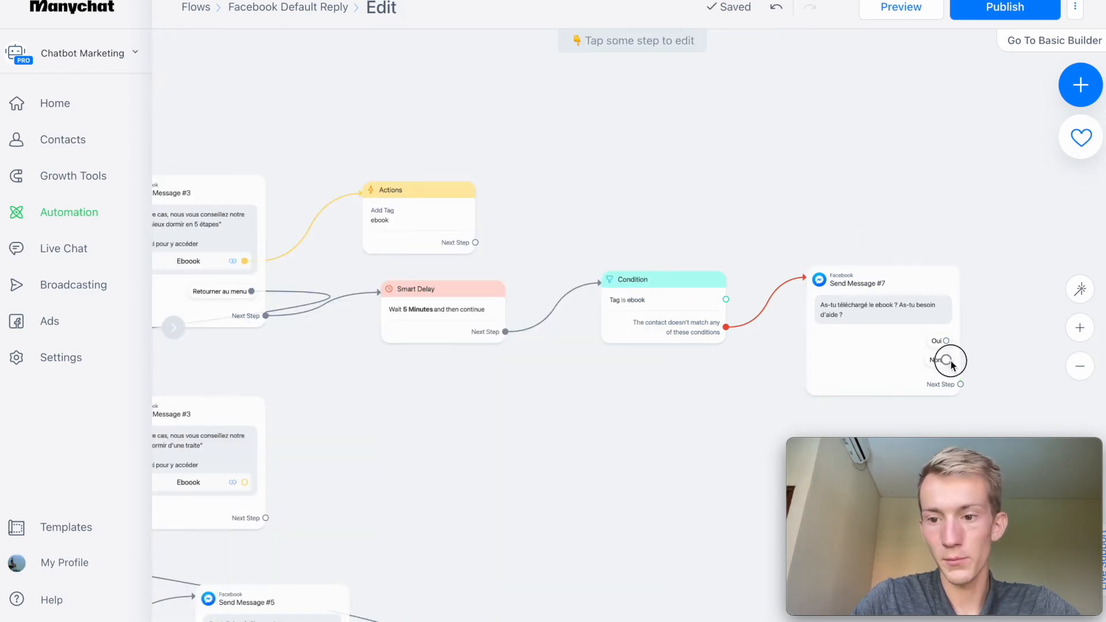
Connect the "Non" quick reply to a new Messenger message reading "Pas de souci".
left_click_drag(946, 359, 1025, 357)
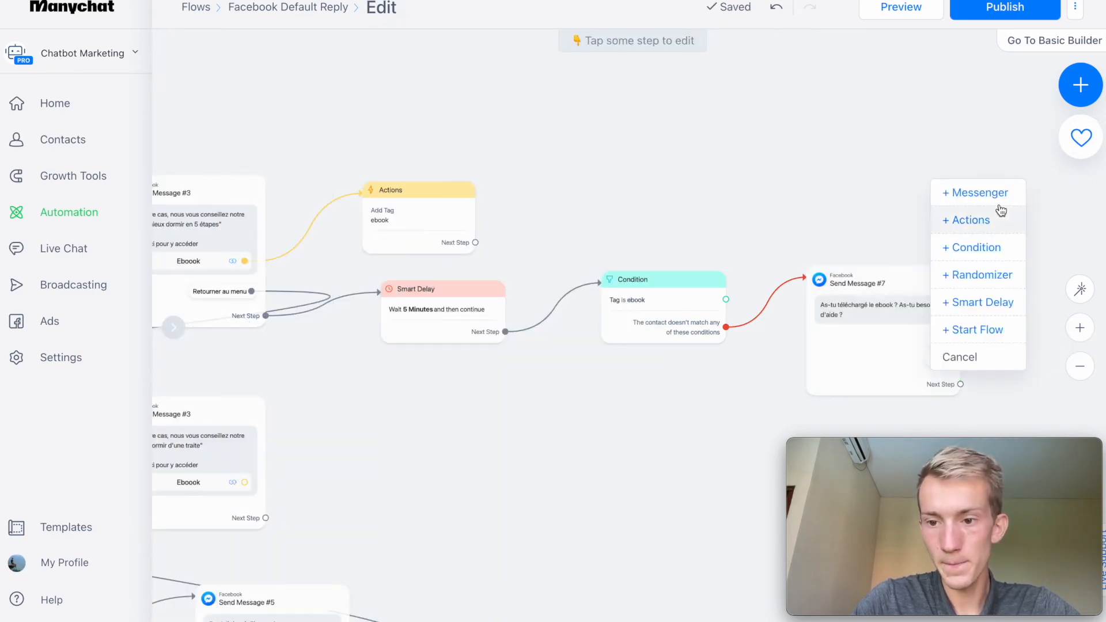
left_click(971, 191)
left_click(219, 152)
type("Pas")
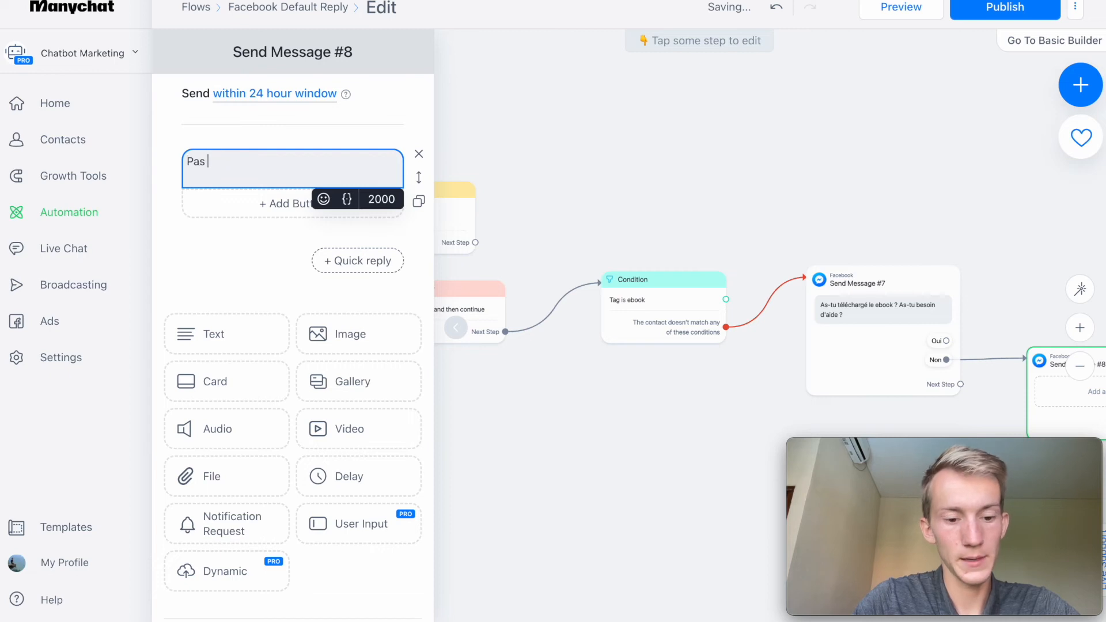
left_click(810, 170)
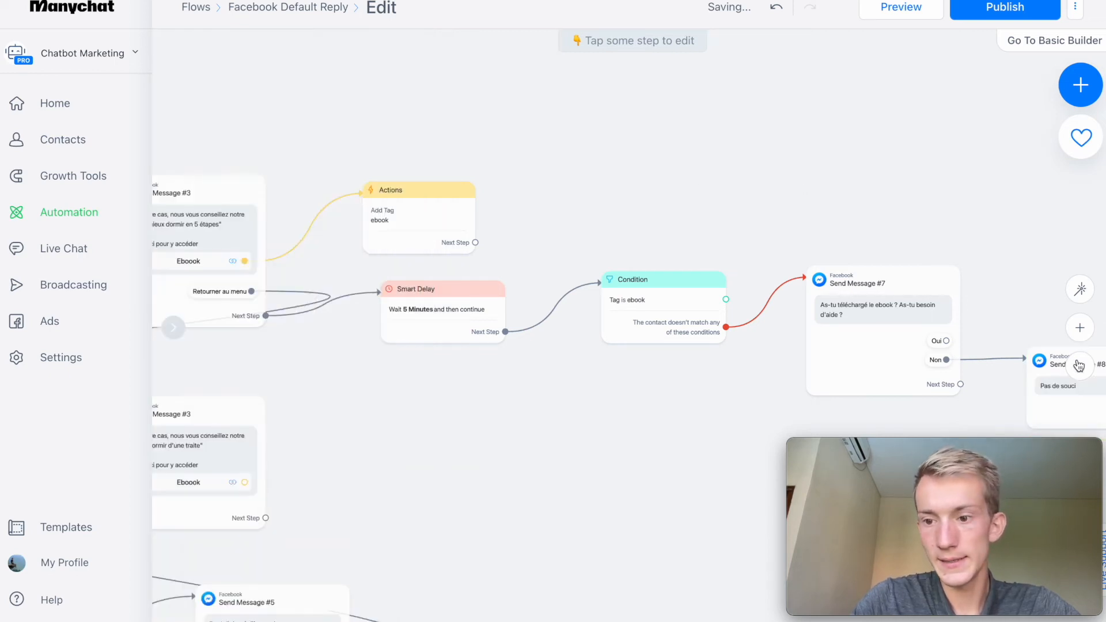
Connect the "Oui" quick reply of the ebook follow-up to the existing human-contact message.
left_click(1080, 366)
left_click(1080, 366)
left_click_drag(869, 288, 787, 207)
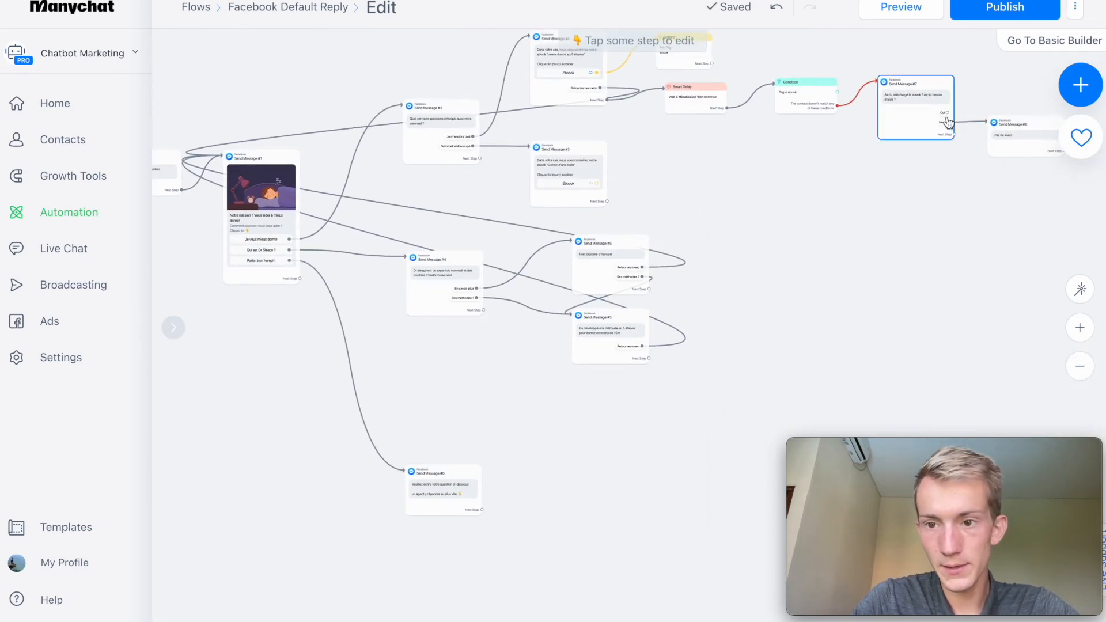
left_click_drag(945, 114, 456, 480)
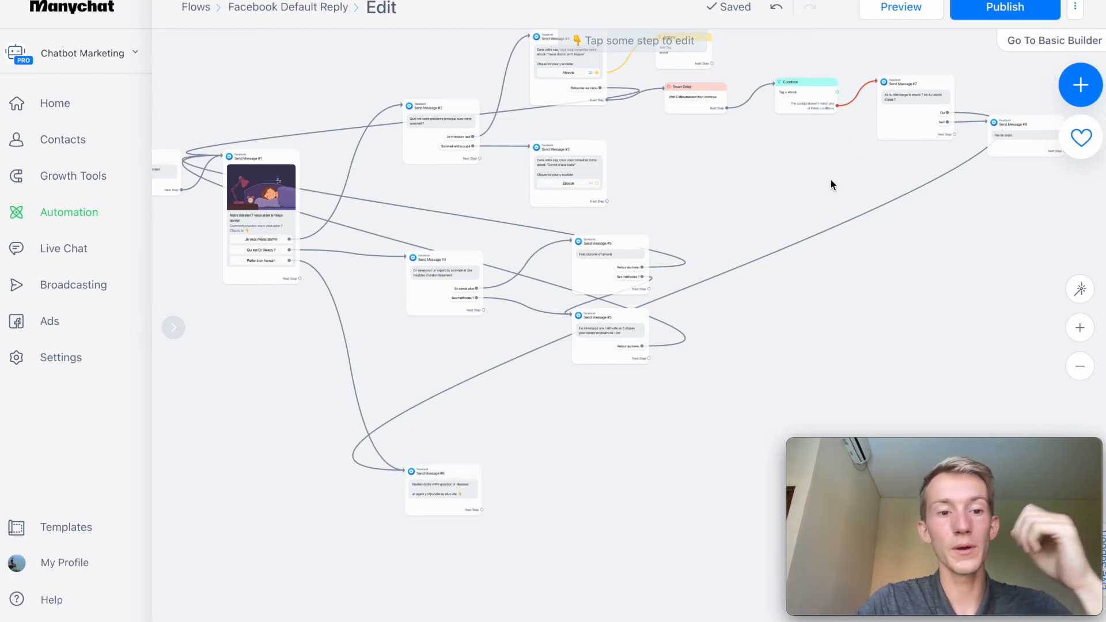
Add an unconnected Actions block below the ebook condition and browse its available action types.
left_click_drag(830, 181, 585, 338)
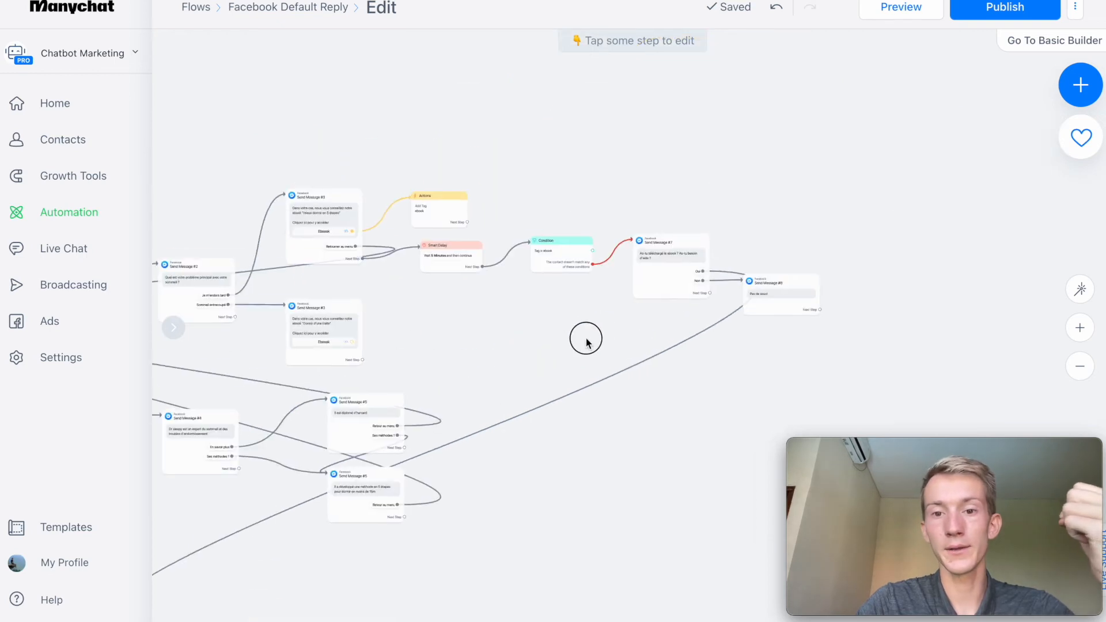
left_click(1081, 327)
left_click_drag(419, 326, 597, 389)
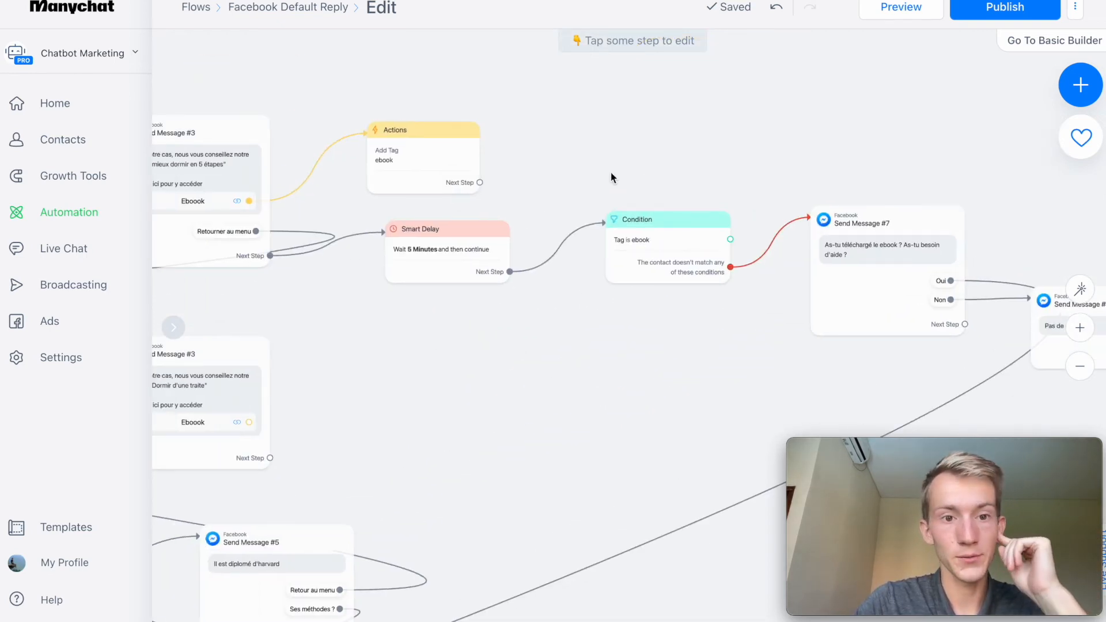
left_click(1079, 84)
left_click_drag(808, 371, 687, 373)
left_click(686, 373)
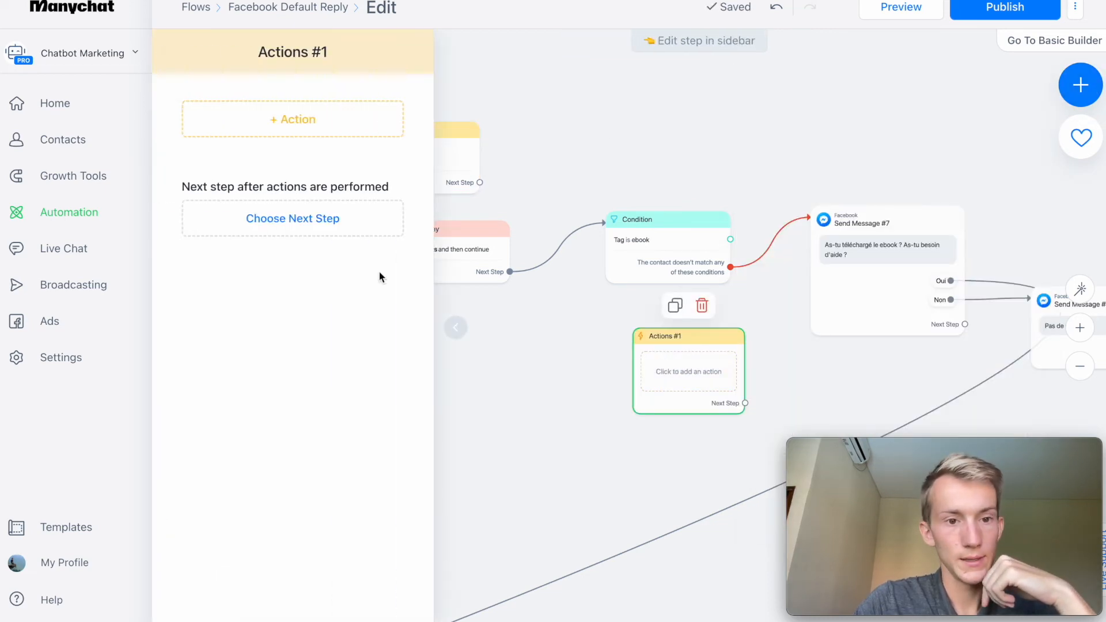
left_click(294, 131)
scroll(299, 300, "down", 3)
scroll(301, 303, "up", 3)
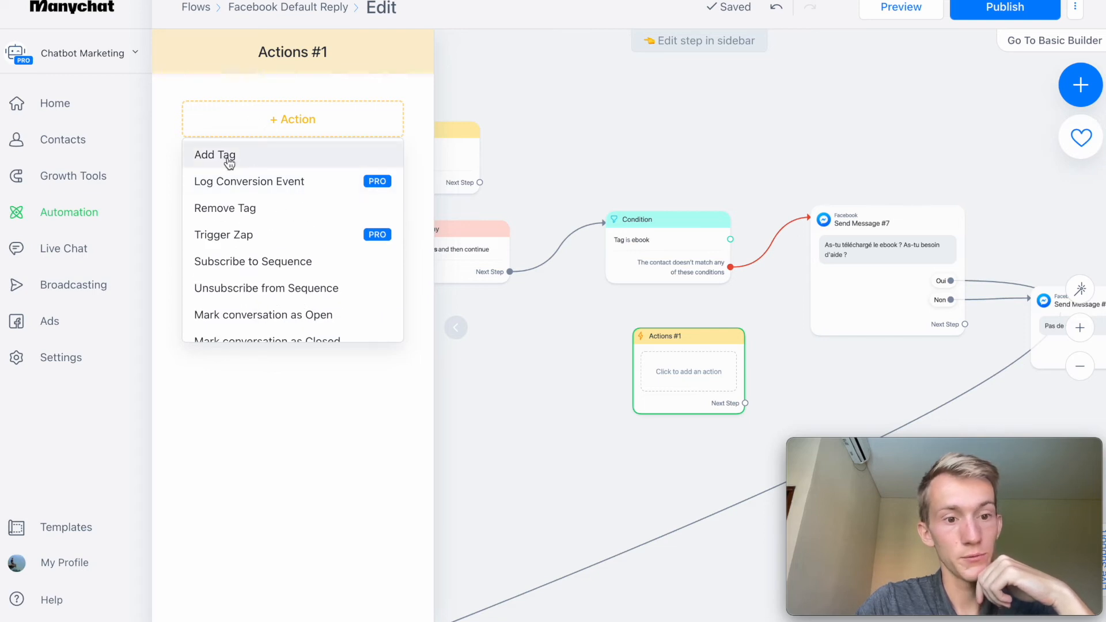
scroll(238, 228, "down", 1)
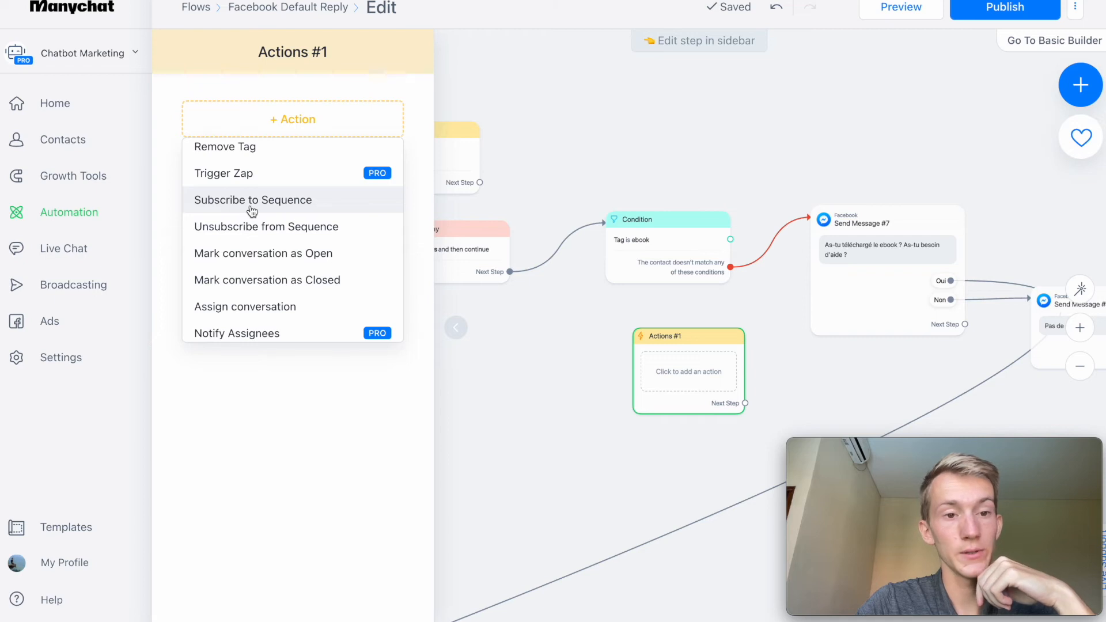
scroll(251, 211, "down", 3)
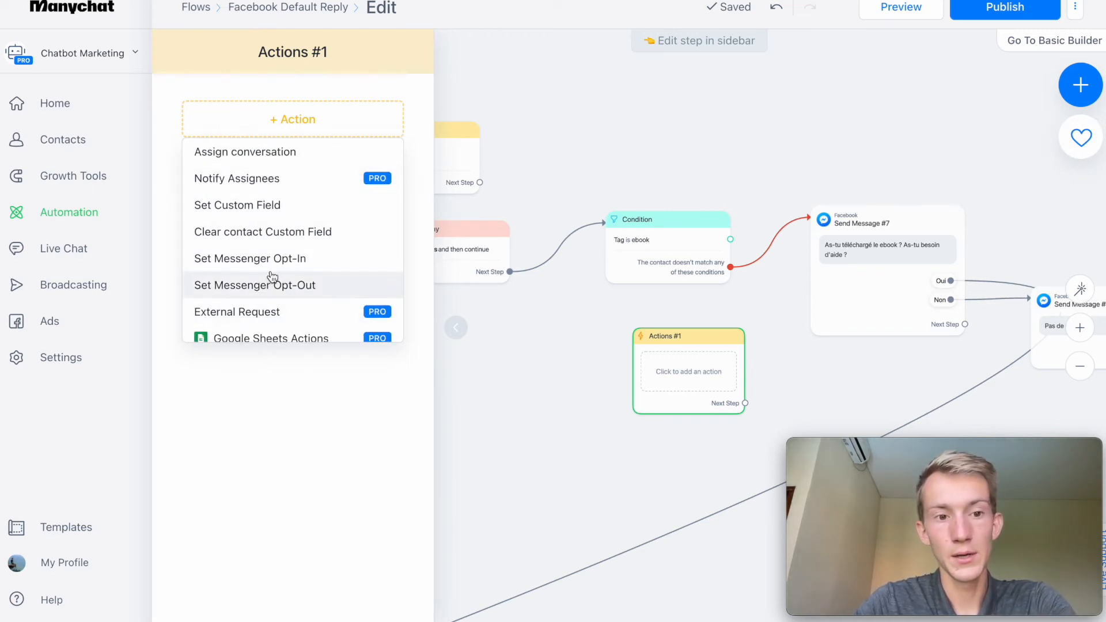
Delete the empty, unconnected Actions block below the ebook condition.
left_click(565, 348)
mouse_move(676, 308)
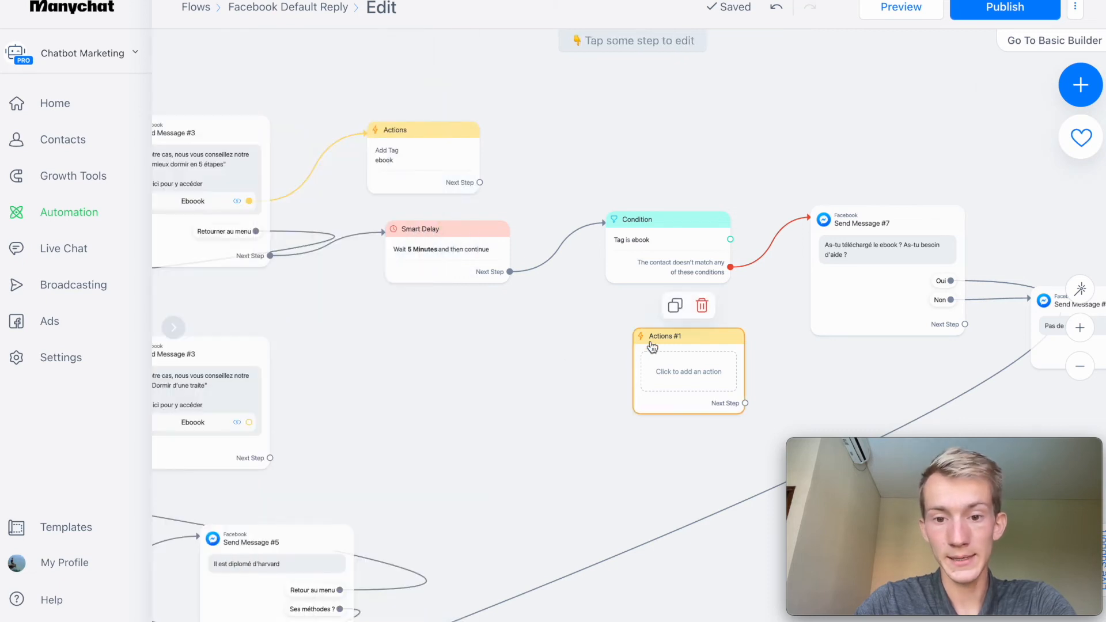
left_click(697, 306)
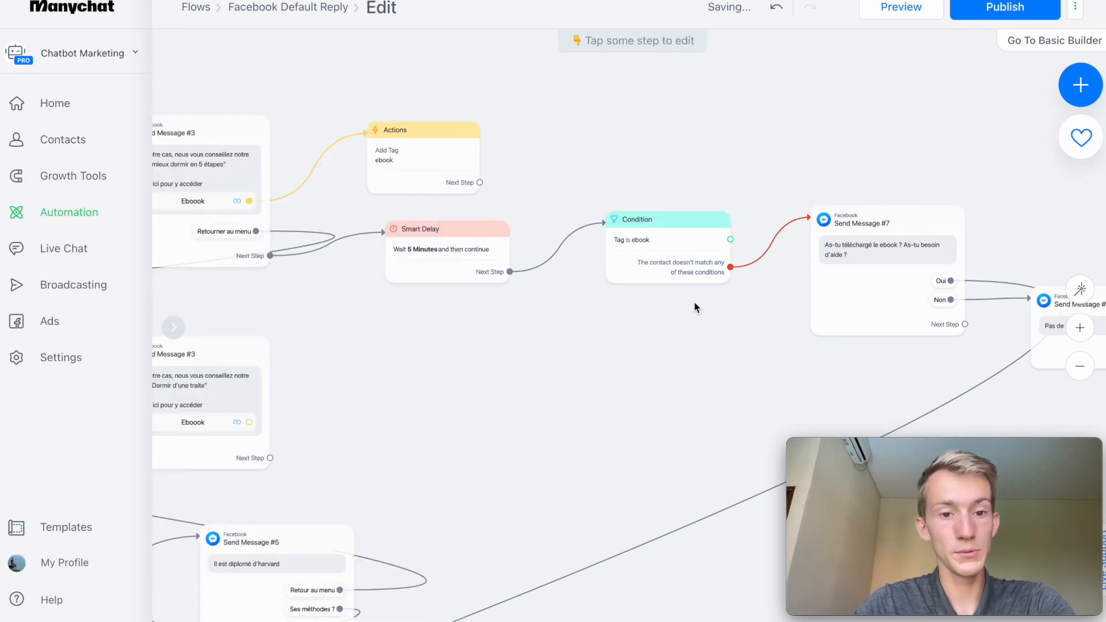
Move the Starting Step and the "Enchanté" greeting message away from the menu card message to make room between them.
mouse_move(394, 163)
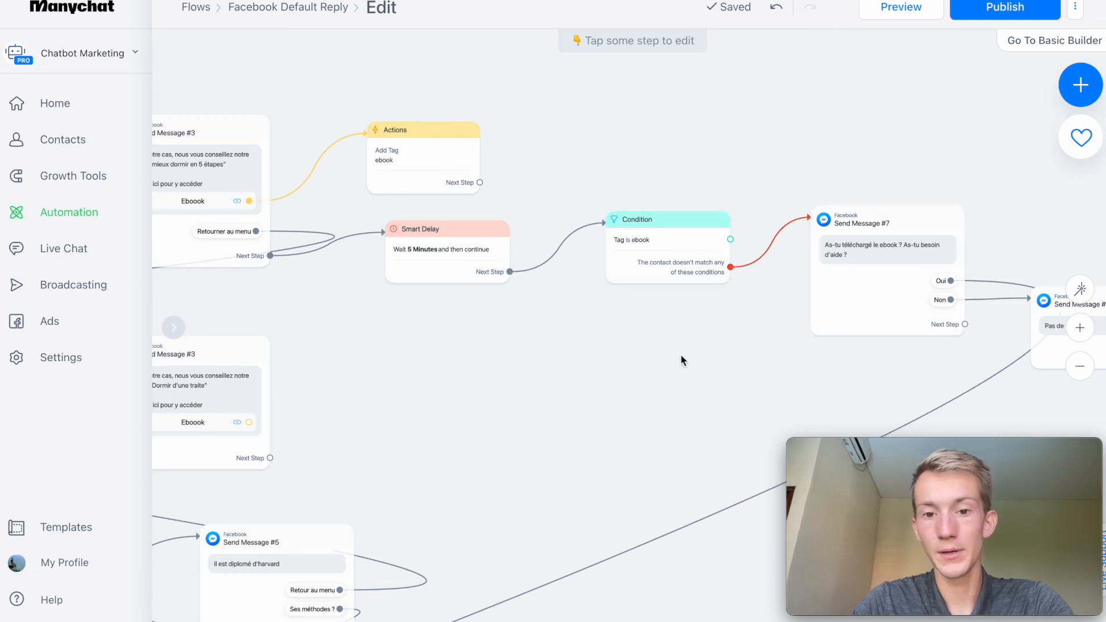
left_click_drag(474, 361, 830, 305)
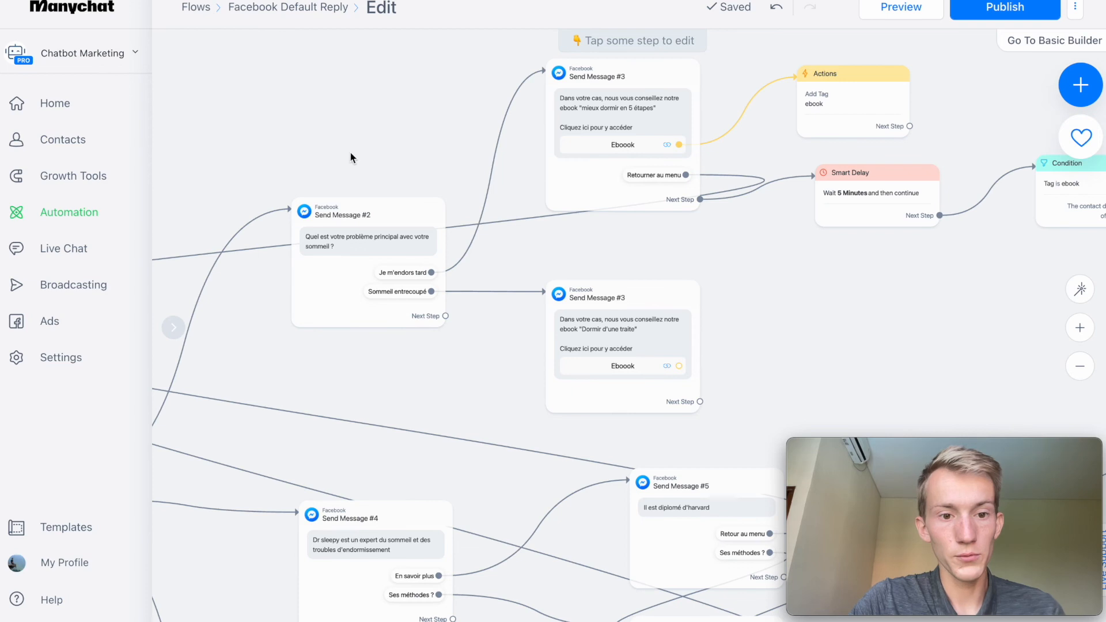
left_click_drag(286, 121, 812, 101)
left_click_drag(347, 136, 756, 128)
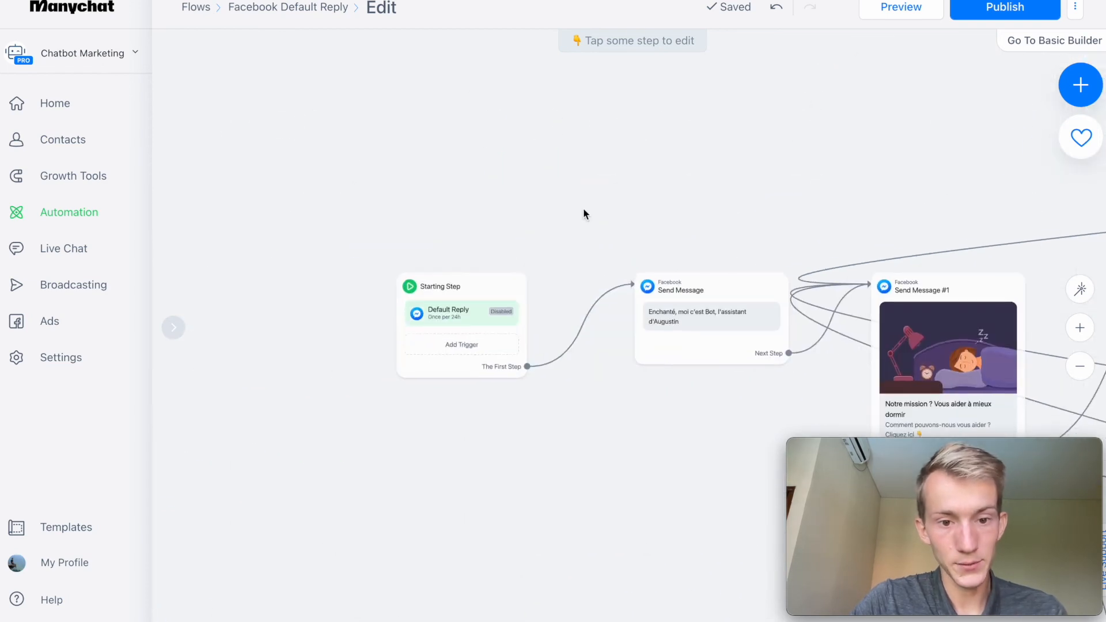
left_click_drag(571, 221, 502, 150)
left_click_drag(382, 241, 246, 241)
left_click_drag(650, 261, 479, 261)
left_click_drag(319, 178, 515, 174)
left_click_drag(452, 239, 338, 239)
left_click_drag(637, 382, 451, 375)
Connect the greeting message to a new Actions block that adds the tag "débutant".
left_click_drag(553, 287, 645, 215)
left_click(662, 243)
left_click(276, 122)
left_click(255, 155)
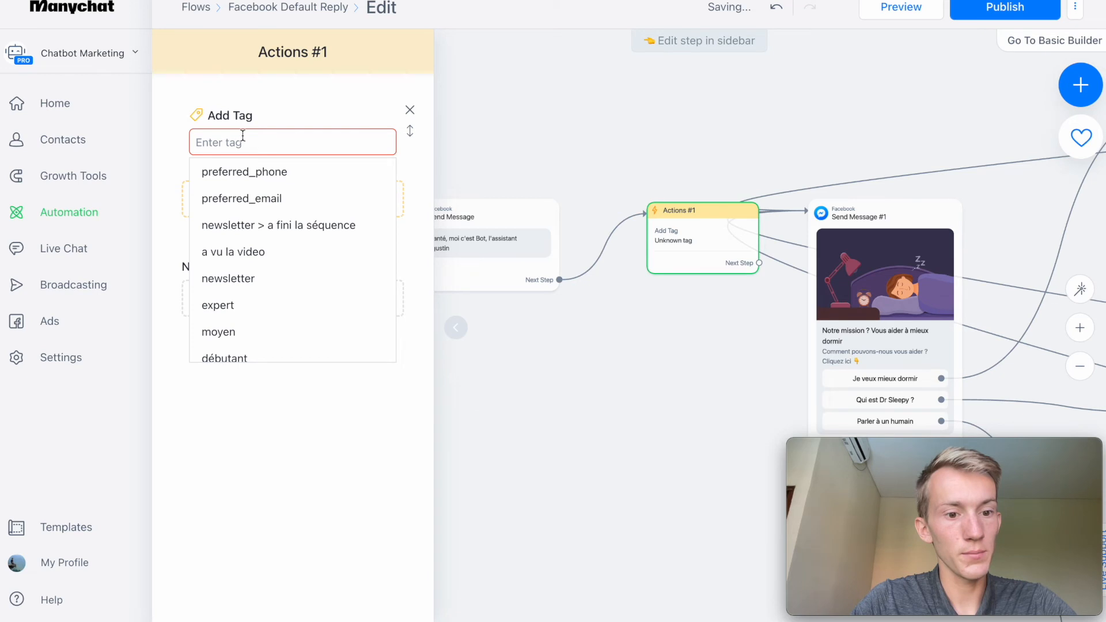
left_click(712, 334)
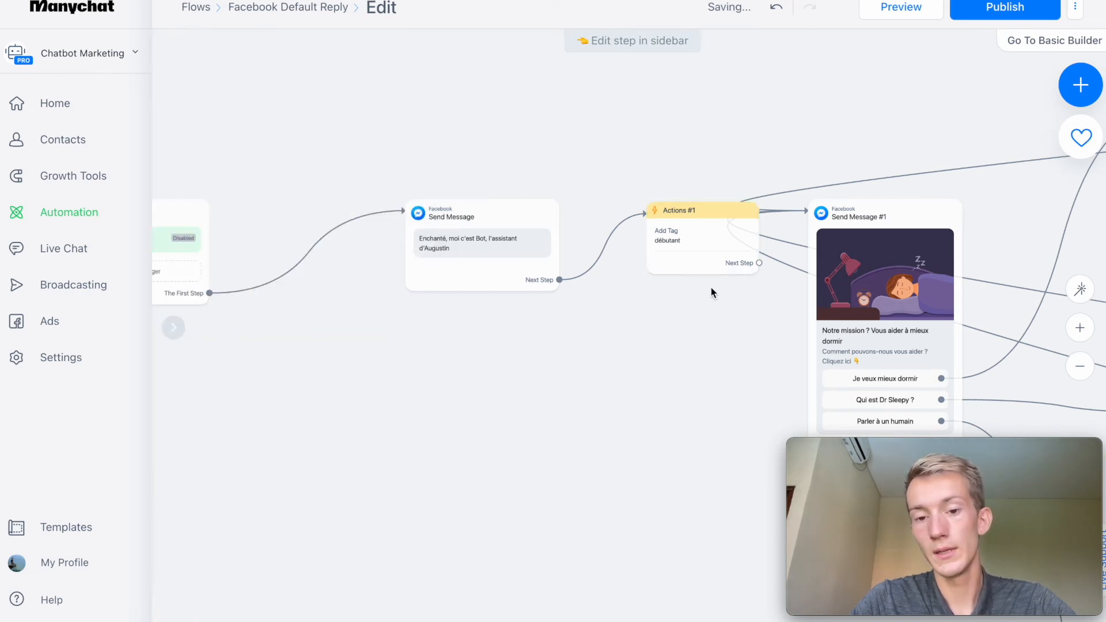
Shift the "débutant" Actions block slightly and connect its next step to the menu card message.
left_click_drag(711, 265, 694, 262)
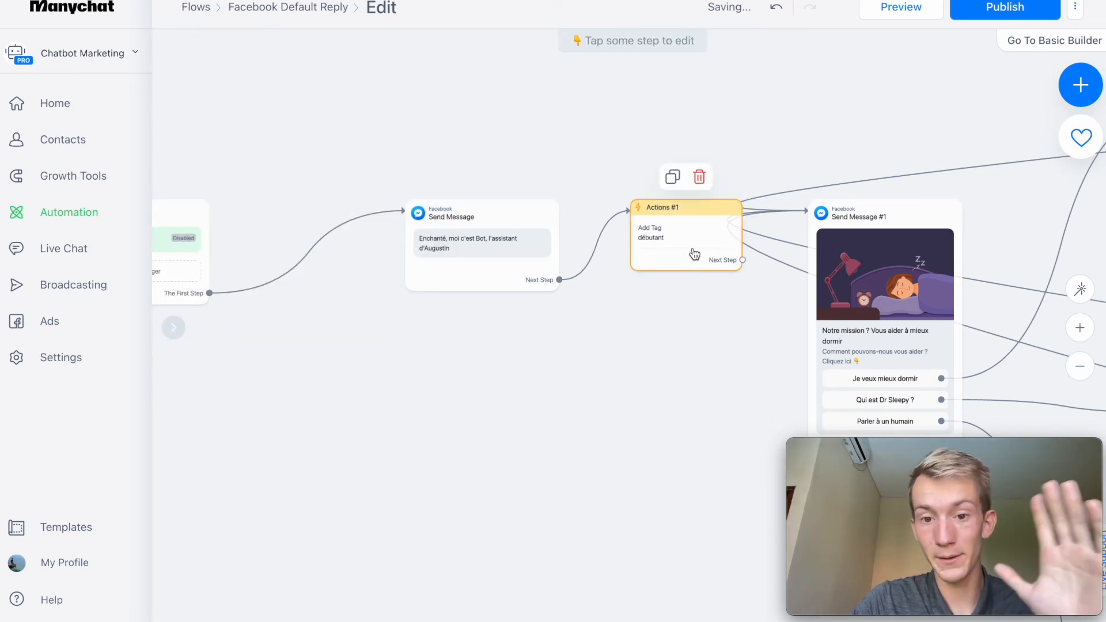
left_click(742, 262)
left_click_drag(742, 262, 890, 230)
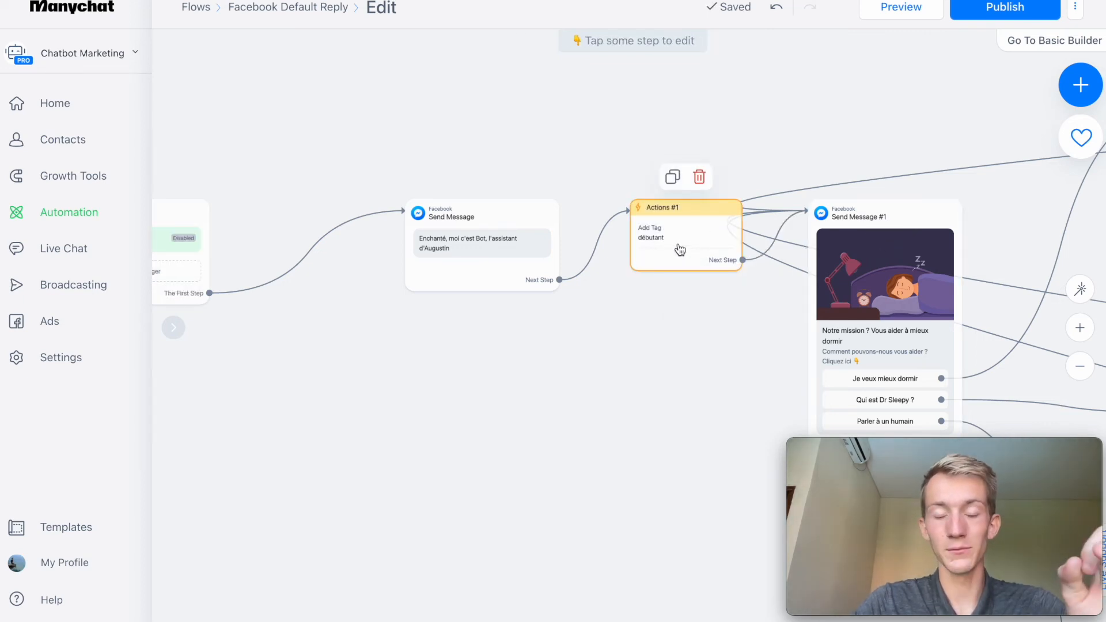
Make room after the Starting Step and connect it to a new Condition set to "Tag is débutant".
left_click_drag(669, 326, 570, 302)
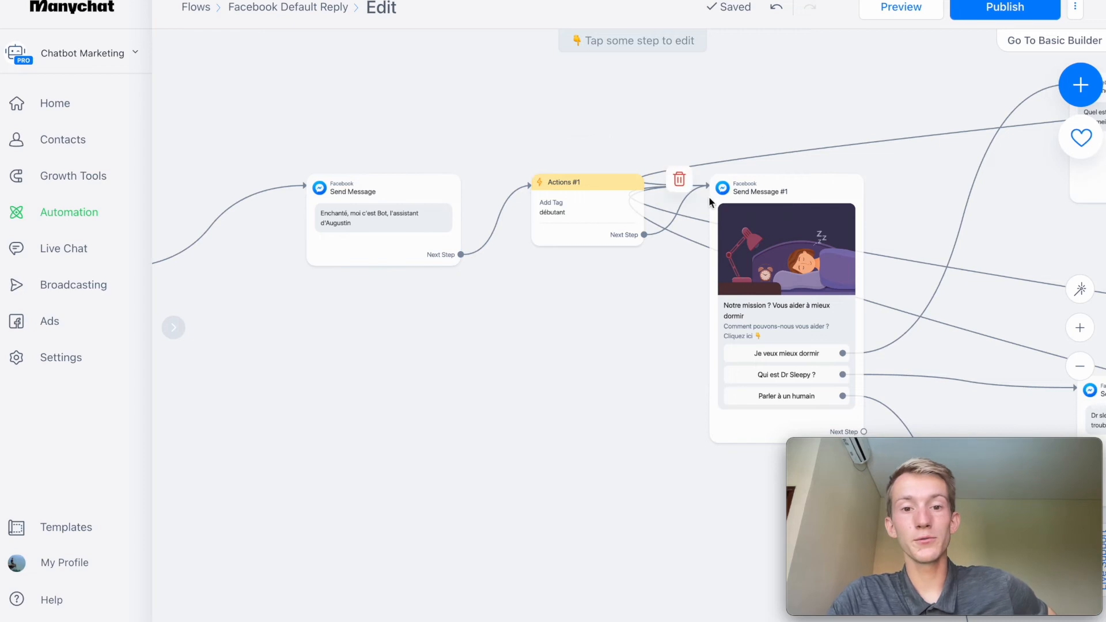
left_click_drag(554, 343, 810, 346)
left_click_drag(344, 222, 297, 221)
left_click_drag(322, 269, 416, 208)
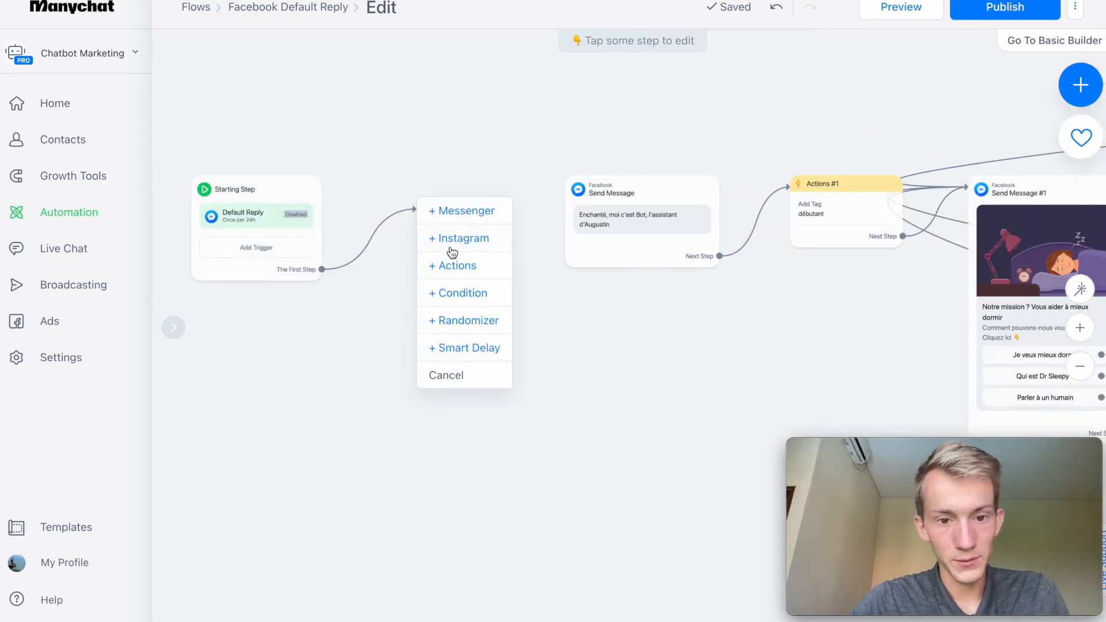
left_click_drag(452, 265, 458, 299)
left_click(228, 157)
left_click(221, 267)
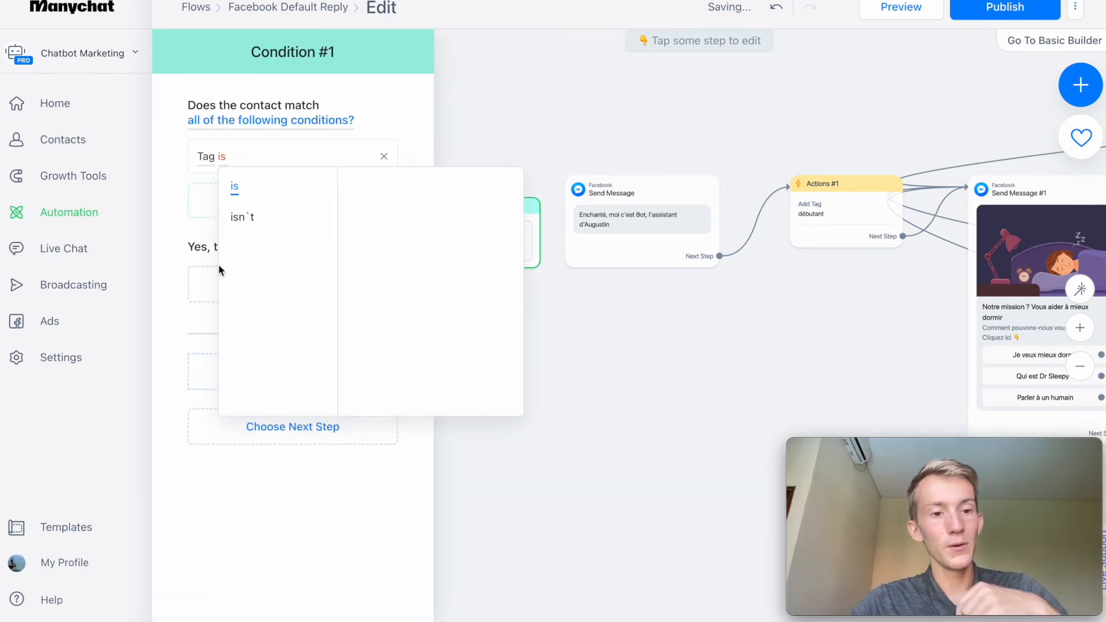
scroll(380, 400, "down", 1)
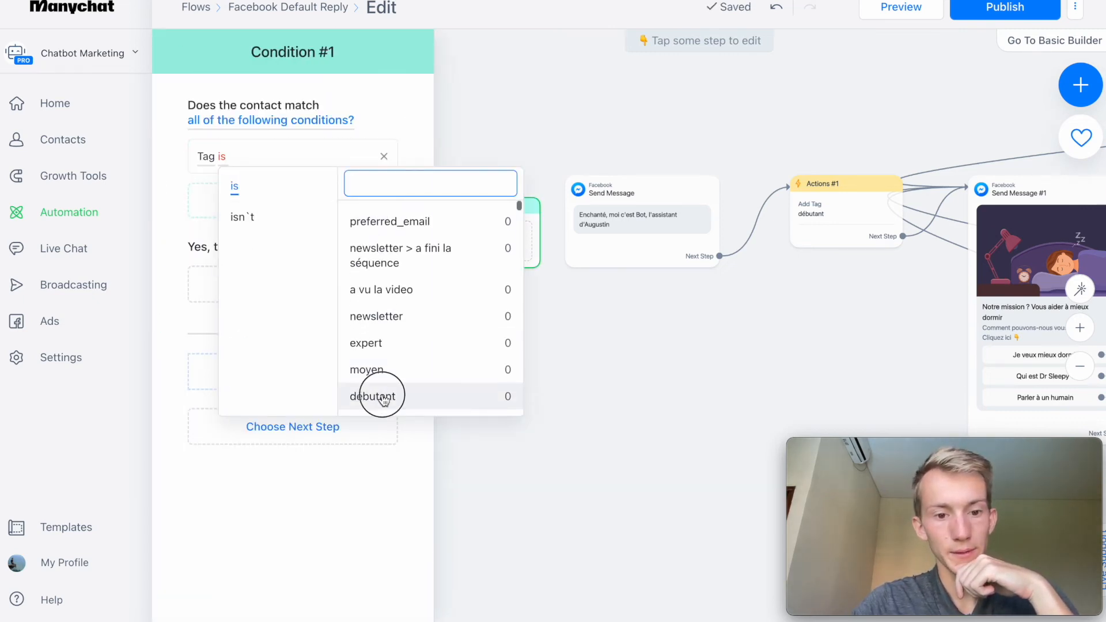
left_click(383, 397)
left_click(452, 326)
left_click_drag(467, 203, 442, 202)
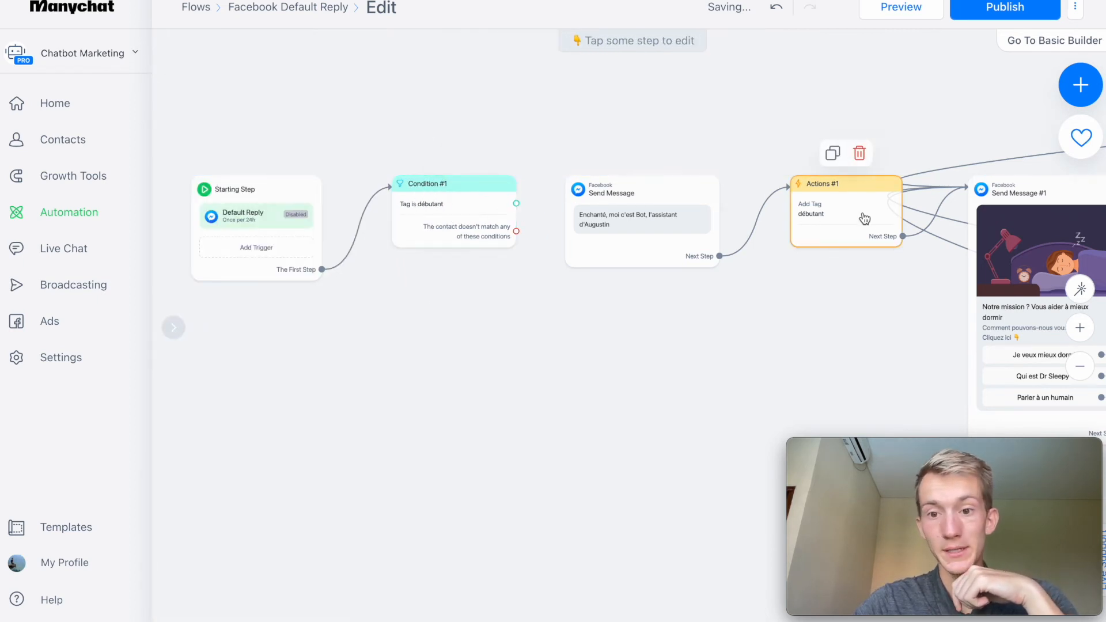
Connect the condition's matching branch to a new Messenger message and its non-matching branch to the "Enchanté" greeting message.
left_click_drag(516, 203, 562, 68)
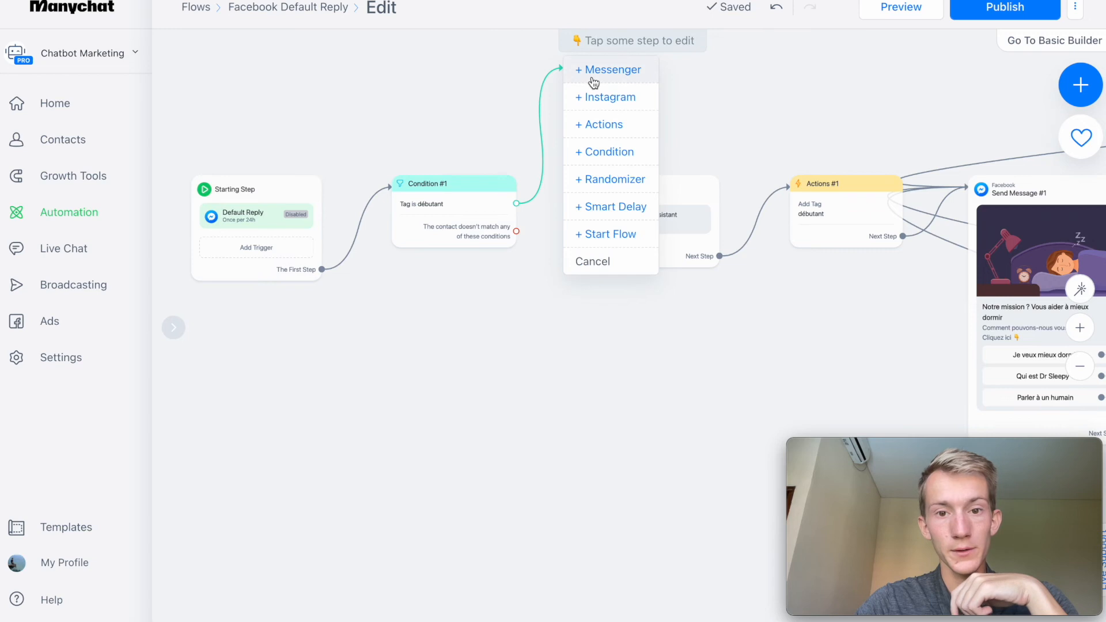
left_click(594, 83)
left_click_drag(516, 231, 654, 230)
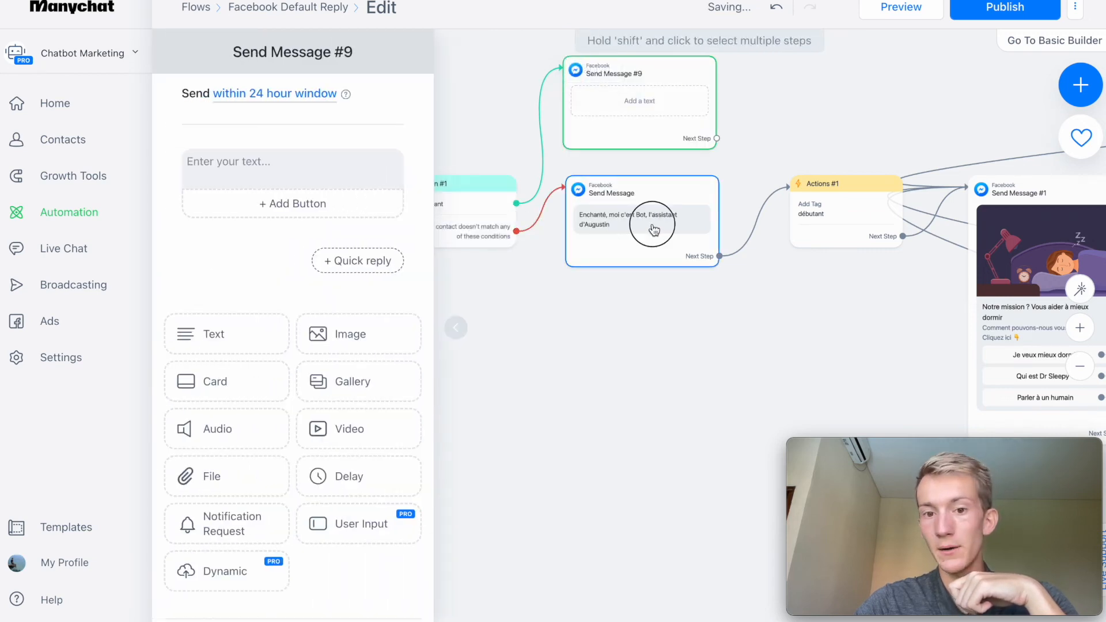
Set the text of the matching-branch message to "Vous êtes de retour au menu principal".
left_click_drag(840, 314, 751, 402)
left_click(552, 211)
left_click(198, 172)
type("Vous ^")
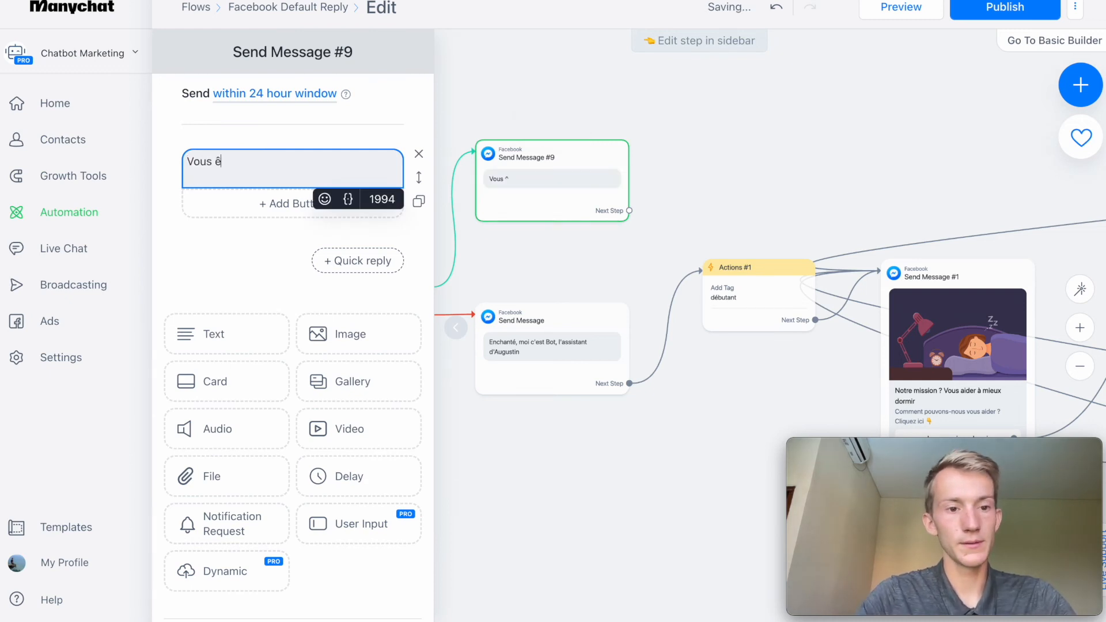
type("tes de retour au men")
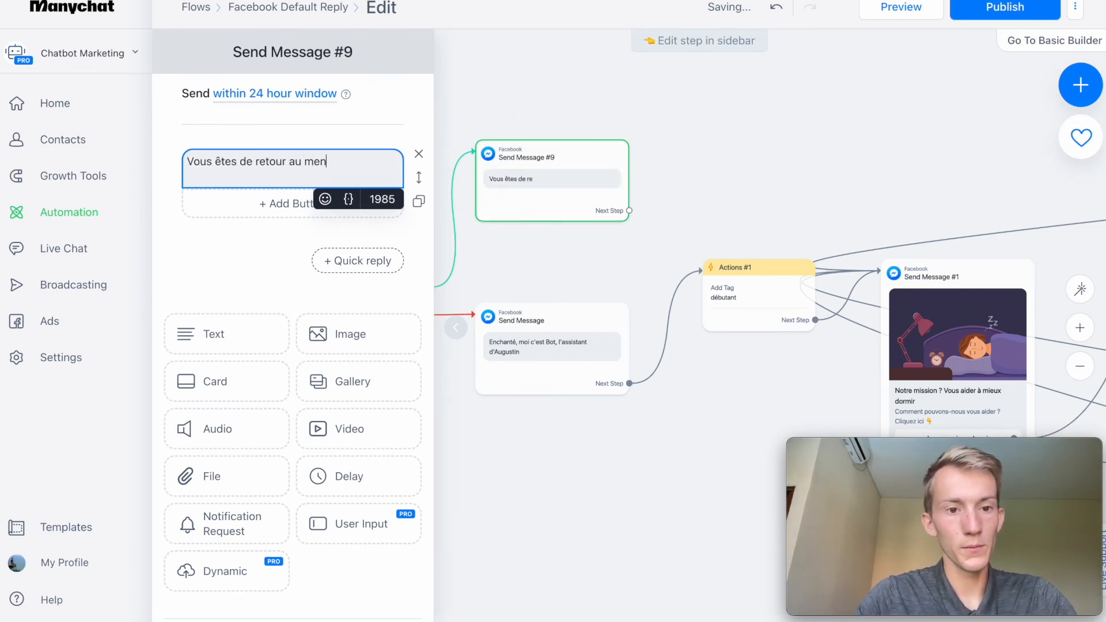
type("u principal")
left_click(579, 126)
Connect the "Vous êtes de retour au menu principal" message to the menu card message and move the "débutant" Actions block lower.
left_click_drag(630, 210, 921, 277)
left_click_drag(752, 290, 753, 353)
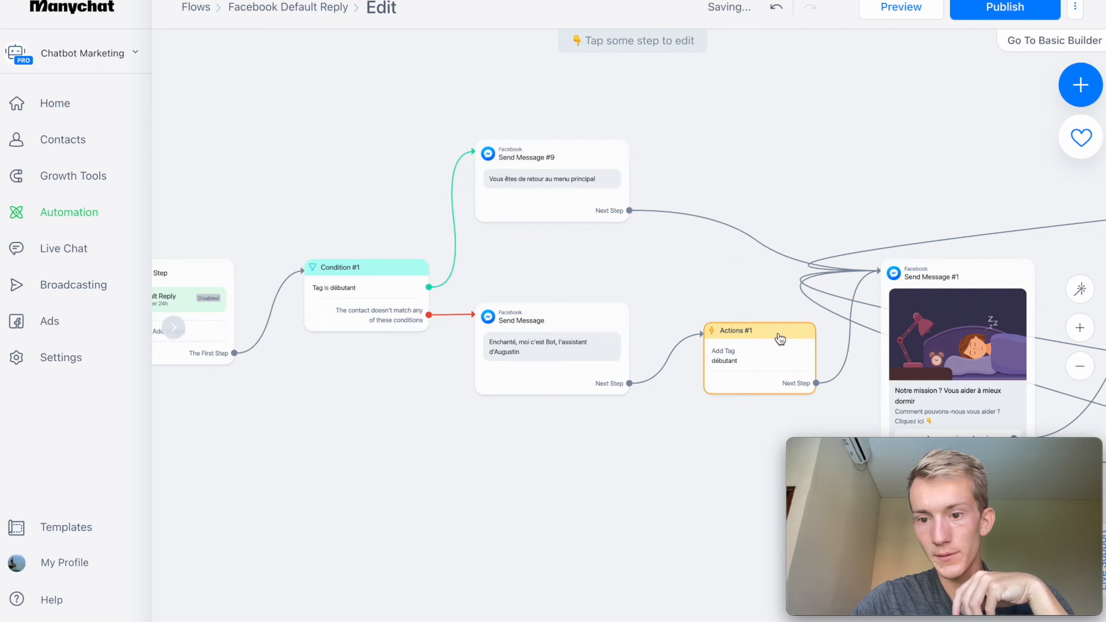
left_click_drag(698, 473, 454, 393)
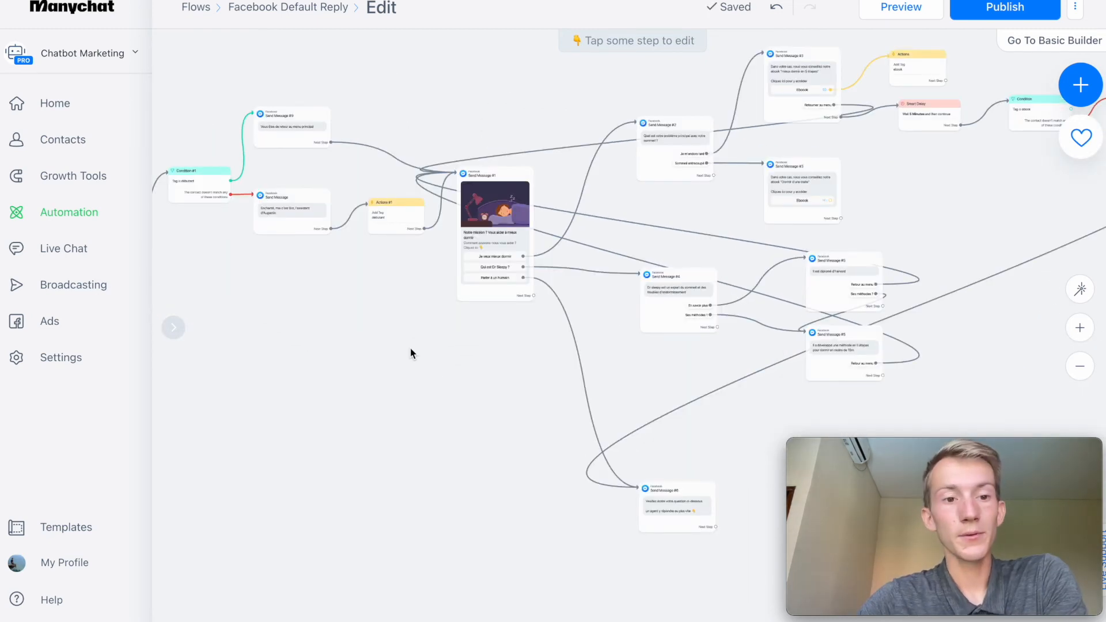
left_click_drag(411, 353, 602, 397)
left_click(1081, 329)
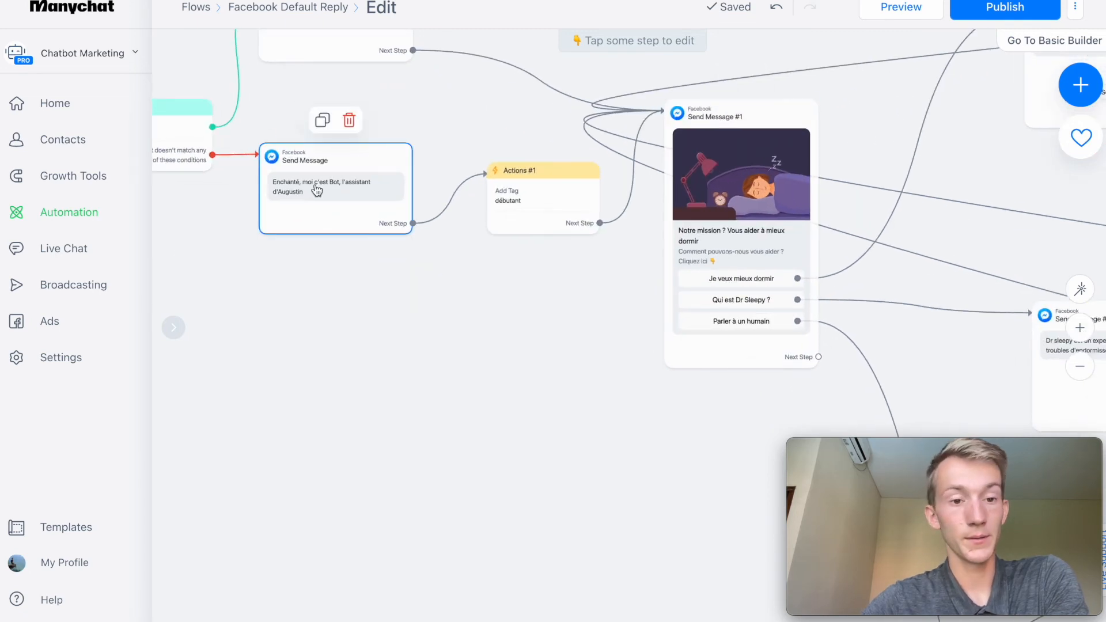
Add an image block to the "Dr sleepy est un expert du sommeil" message and upload the sleeping-person picture.
left_click(316, 190)
left_click(975, 172)
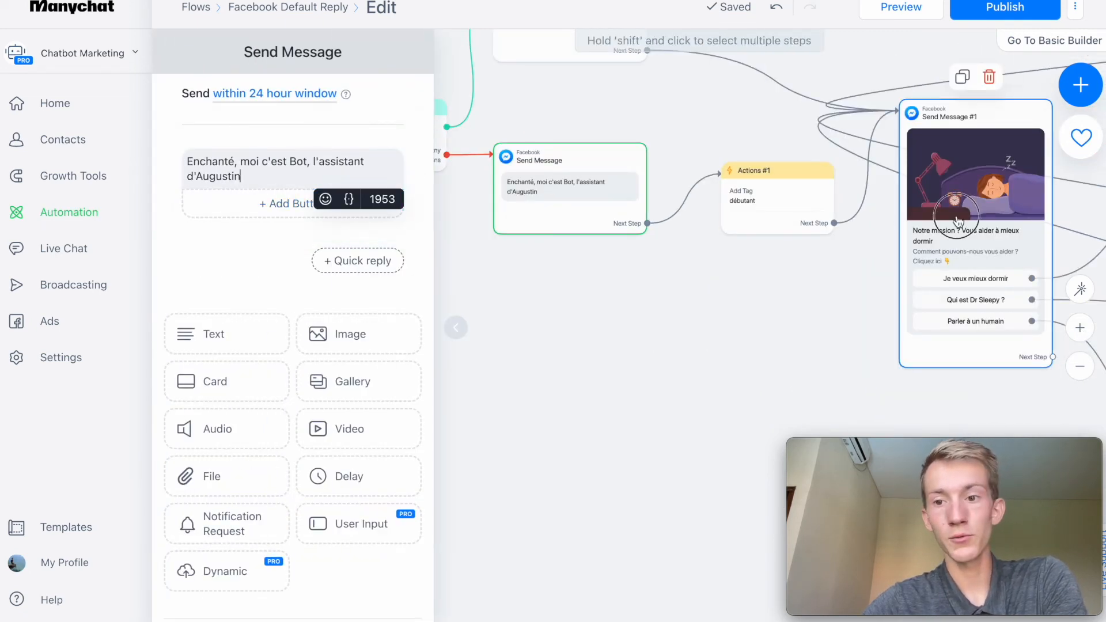
mouse_move(838, 359)
left_mouse_down()
mouse_move(356, 351)
mouse_move(118, 328)
left_mouse_up()
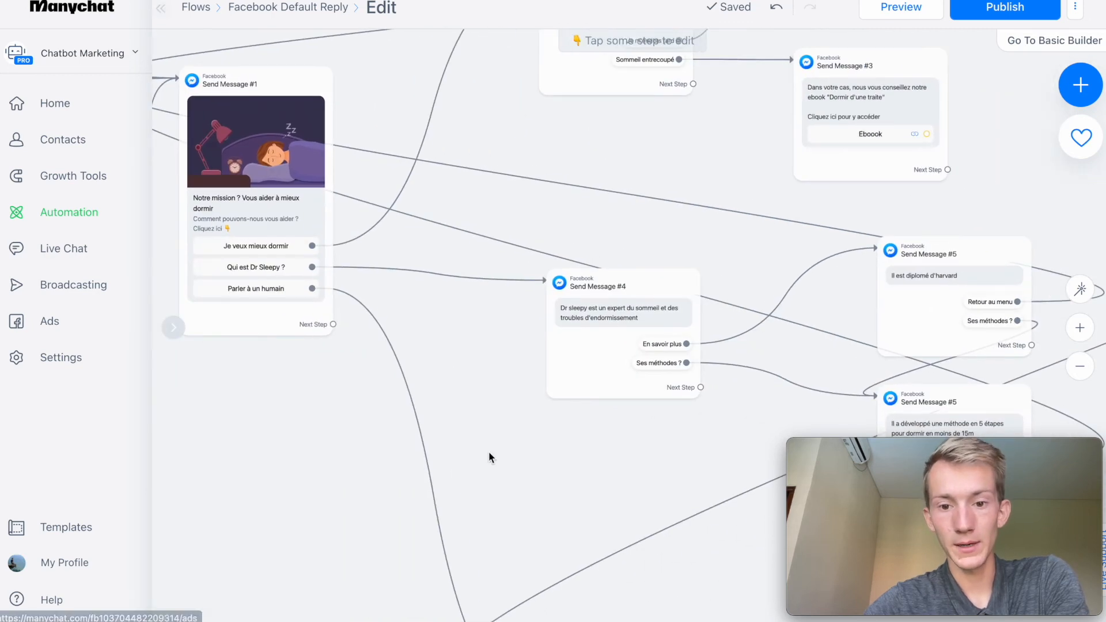
left_click_drag(571, 450, 427, 386)
left_click(442, 326)
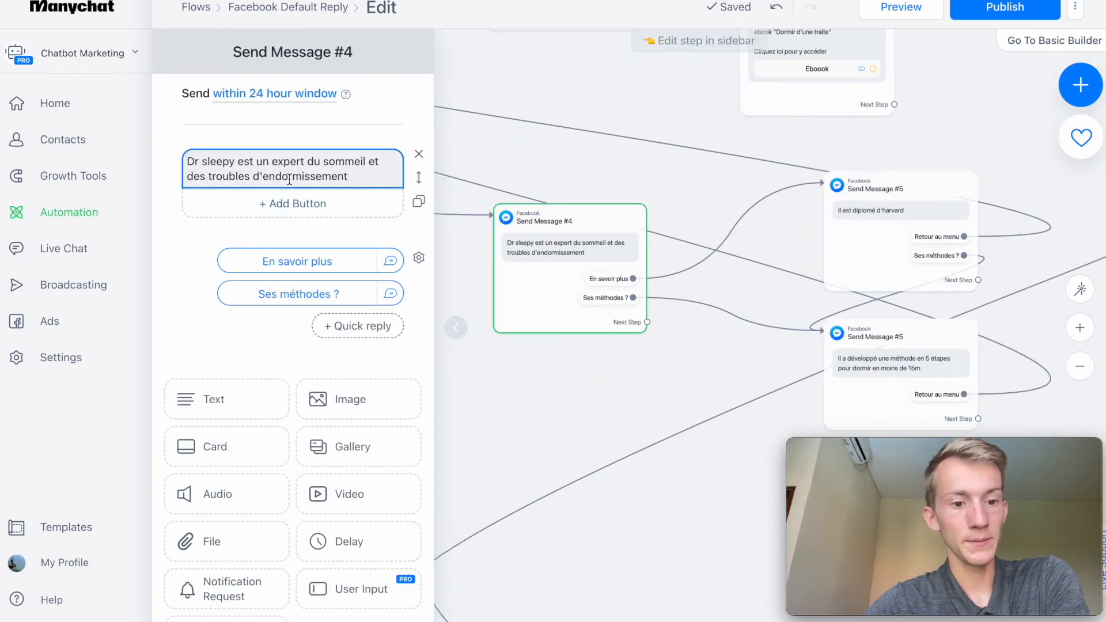
left_click(345, 399)
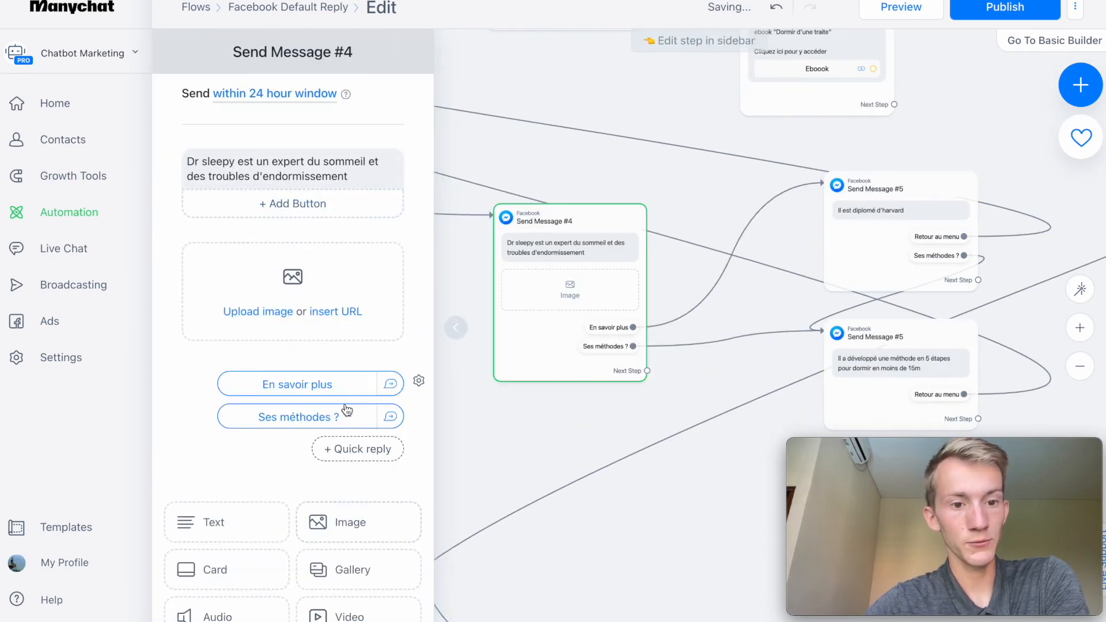
left_click(258, 308)
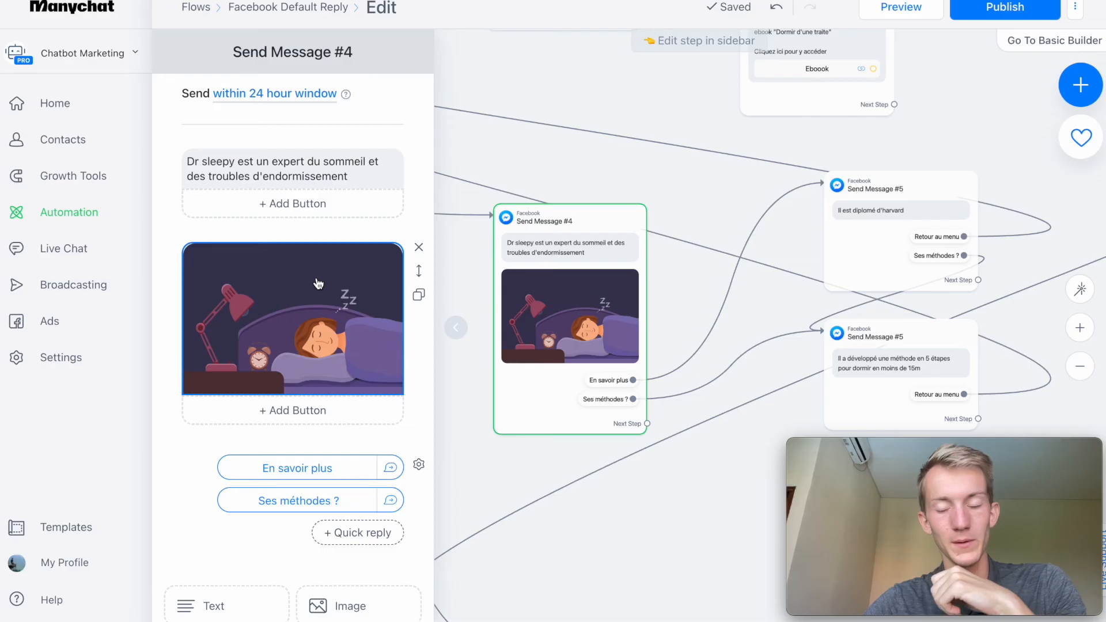
left_click(627, 496)
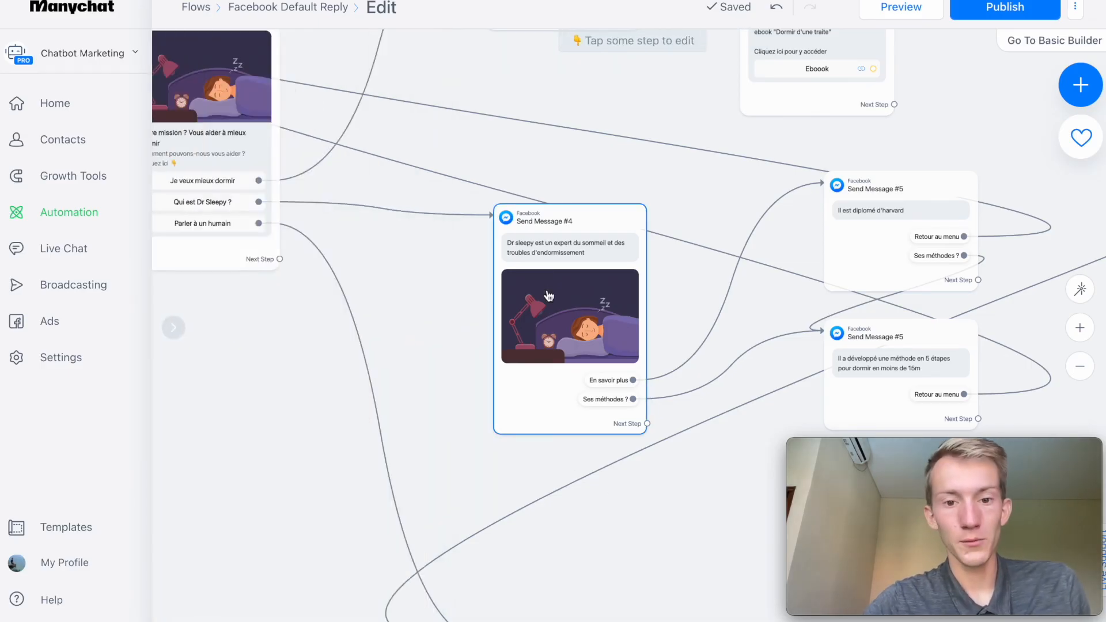
Review the whole flow, examining the Dr Sleepy message, the condition branches, the delayed follow-up and the "Dormir d'une traite" ebook message.
left_click(508, 276)
scroll(288, 254, "down", 3)
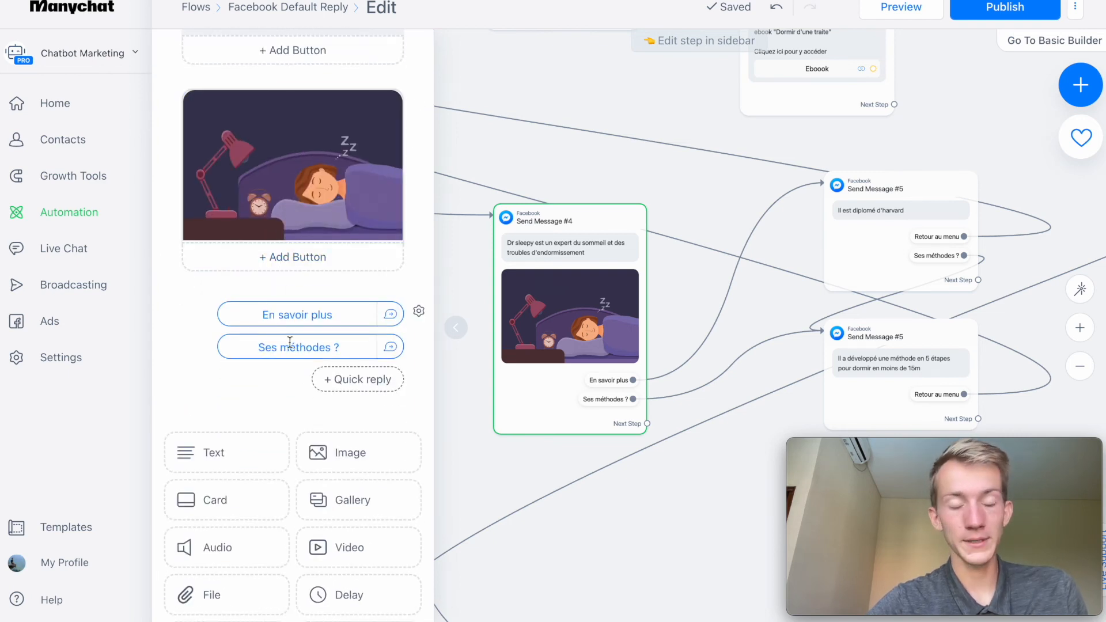
left_click(1080, 366)
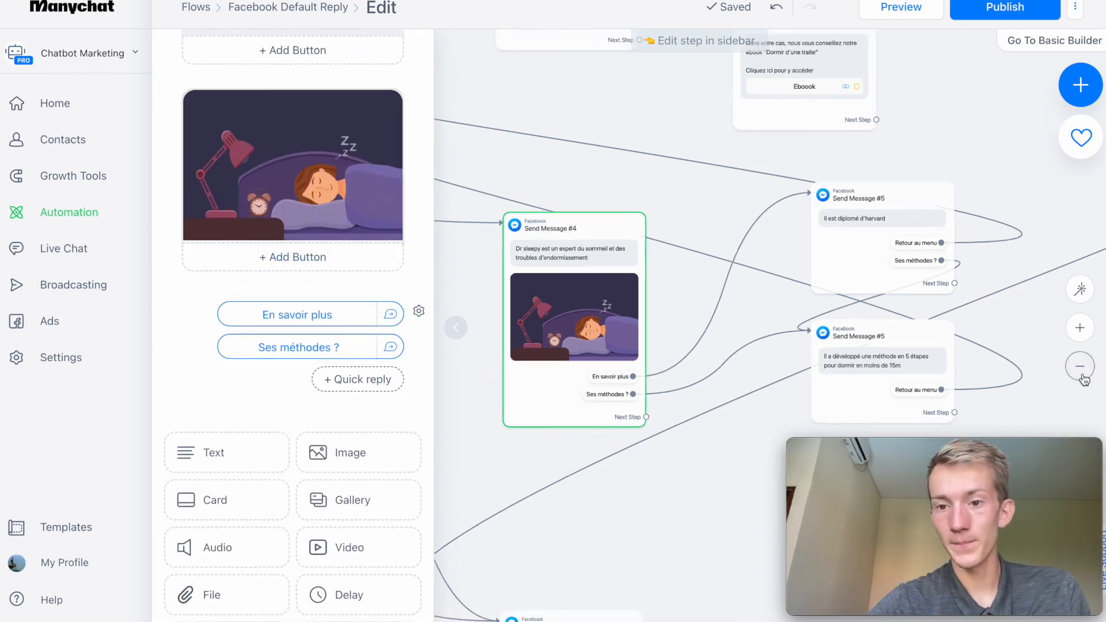
left_click(670, 494)
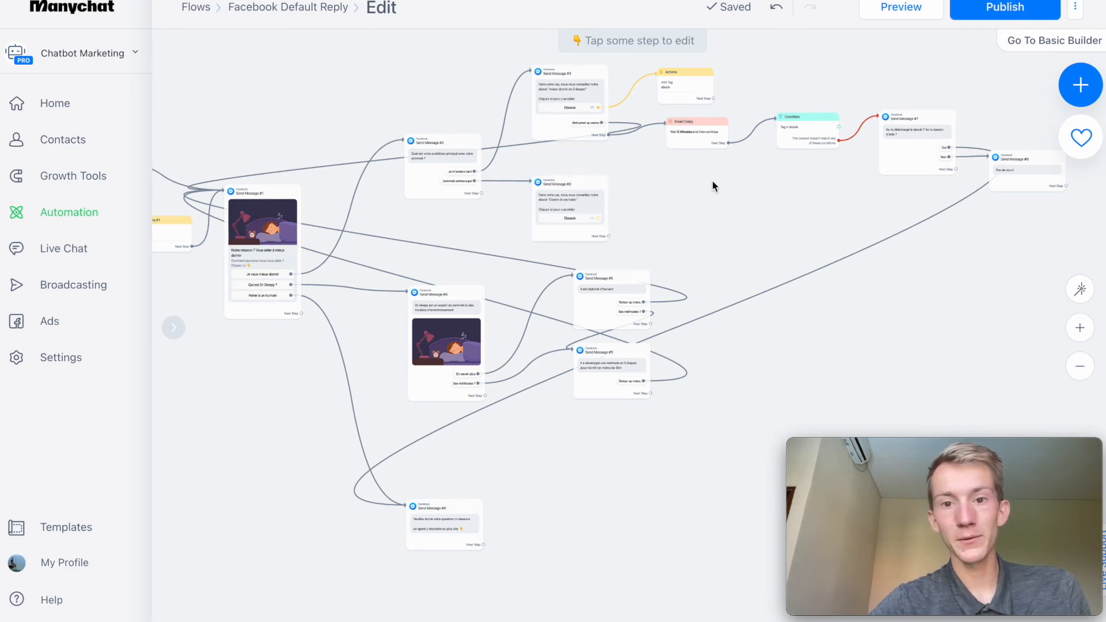
left_click_drag(712, 181, 555, 253)
mouse_move(539, 167)
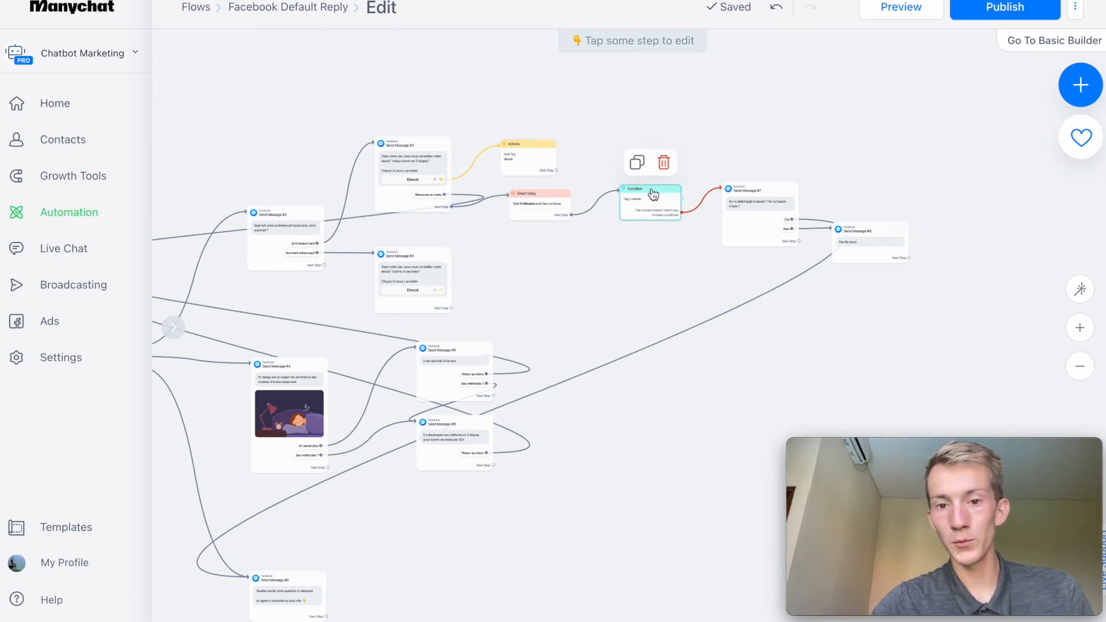
left_click_drag(528, 267, 931, 272)
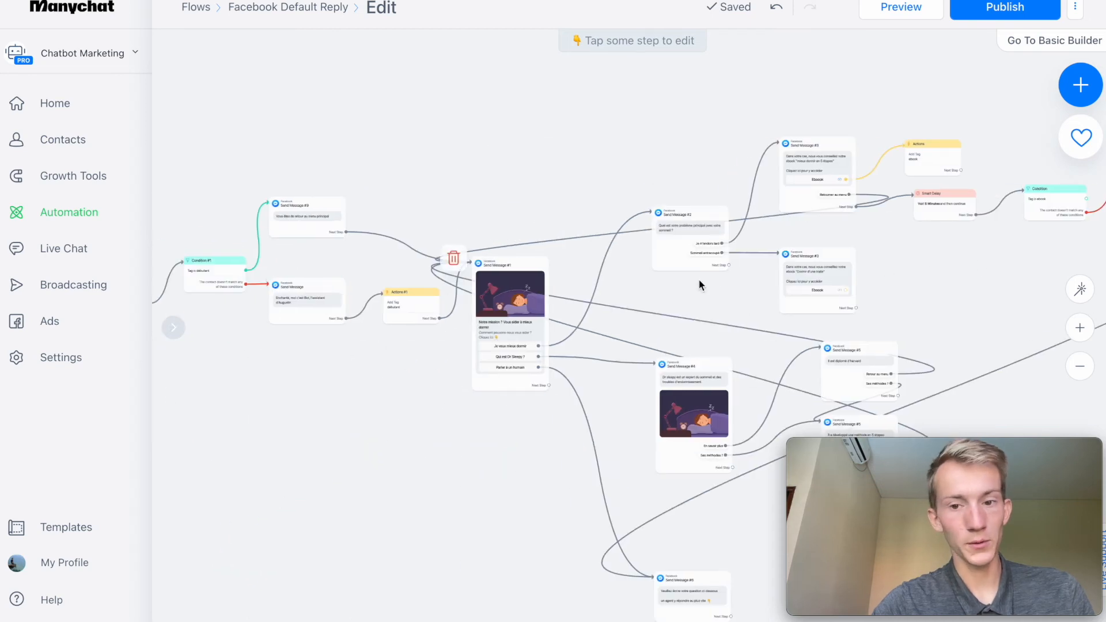
left_click_drag(390, 436, 245, 428)
mouse_move(810, 215)
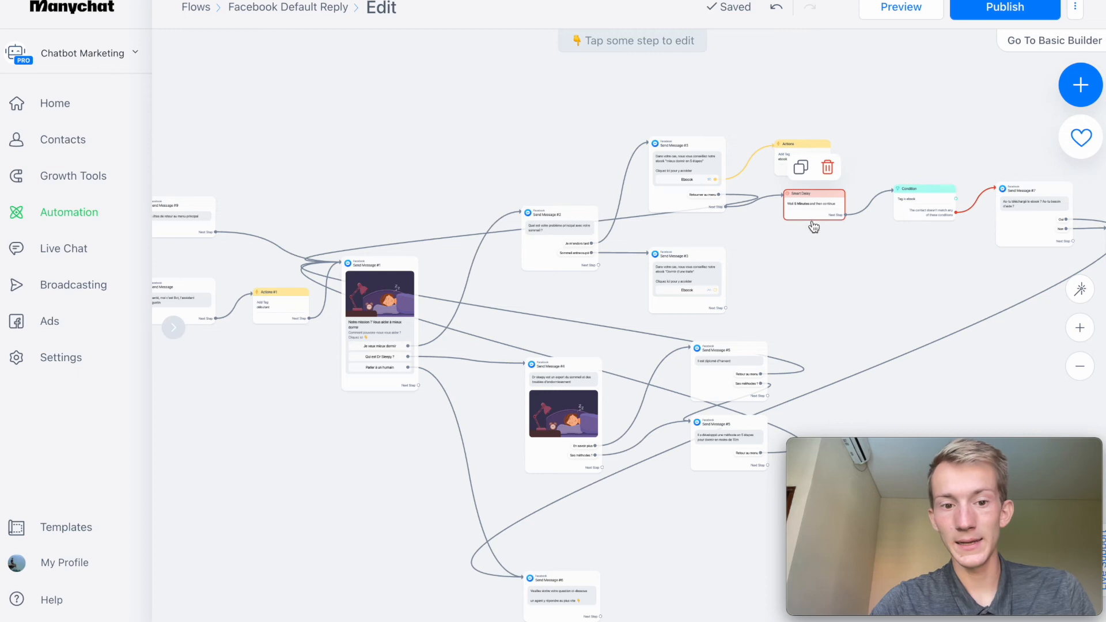
left_click_drag(825, 271, 658, 184)
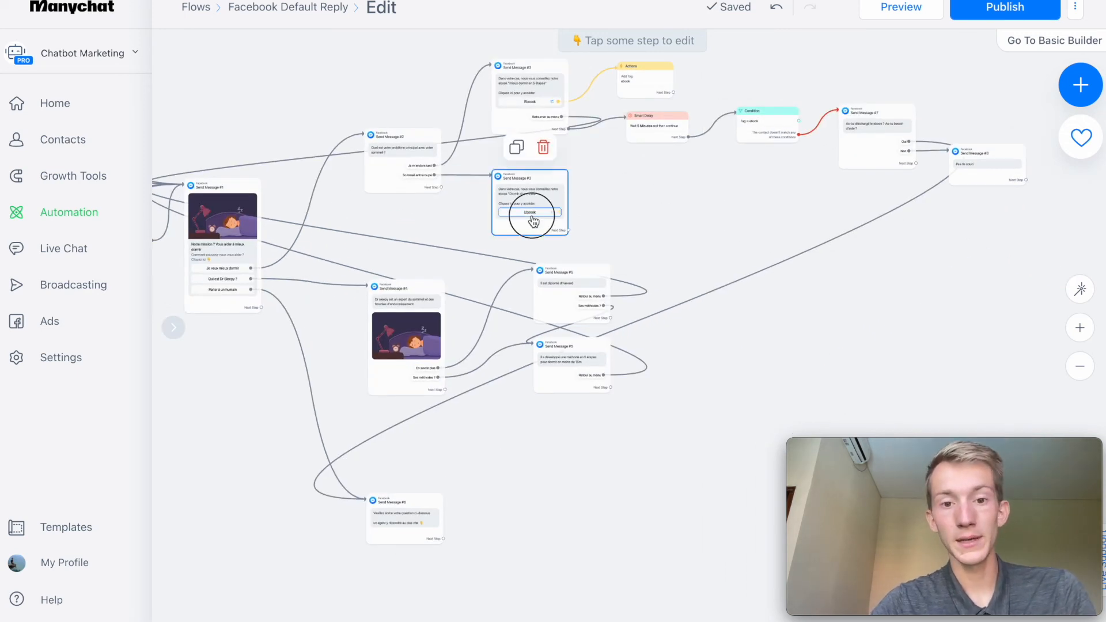
left_click(534, 221)
left_click(673, 206)
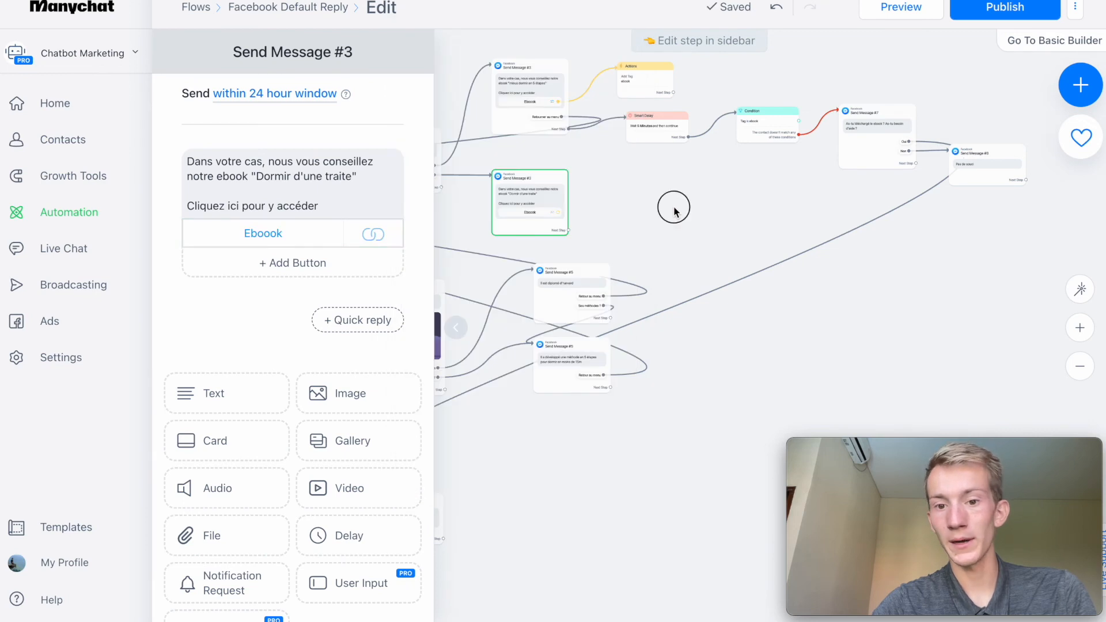
left_click(573, 293)
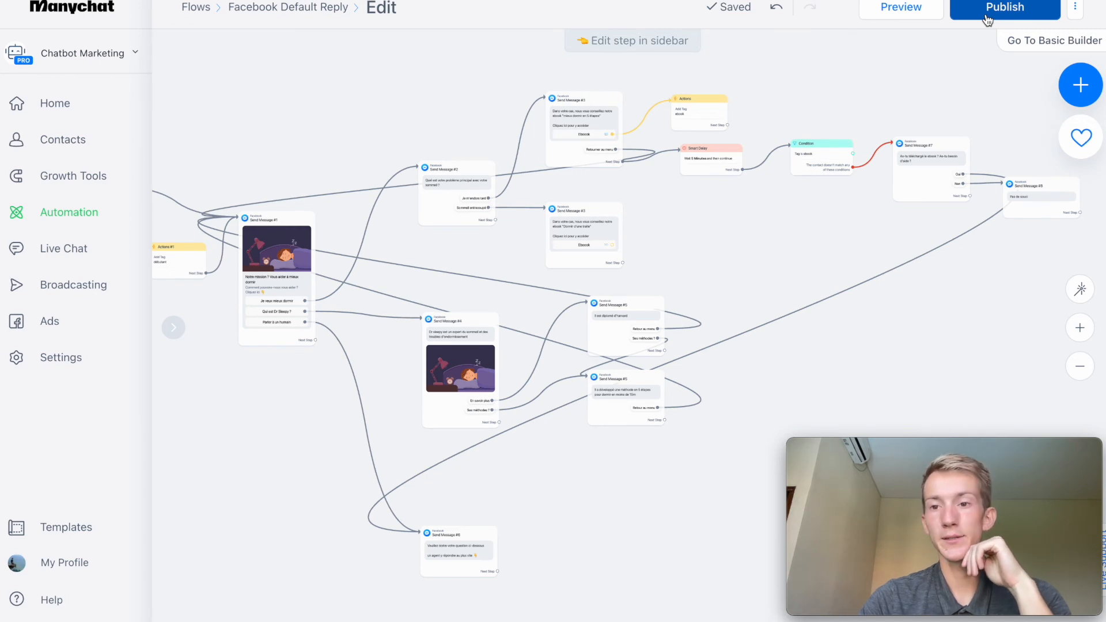
Publish the flow and activate the Default Reply trigger in the Starting Step.
left_click(986, 19)
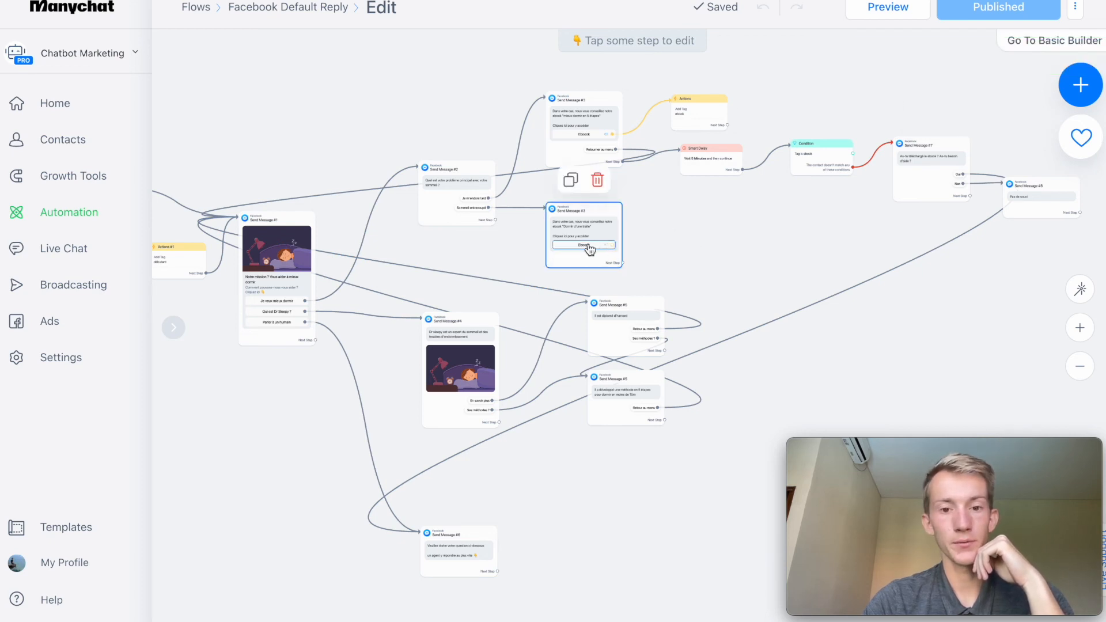
left_click_drag(262, 465, 525, 471)
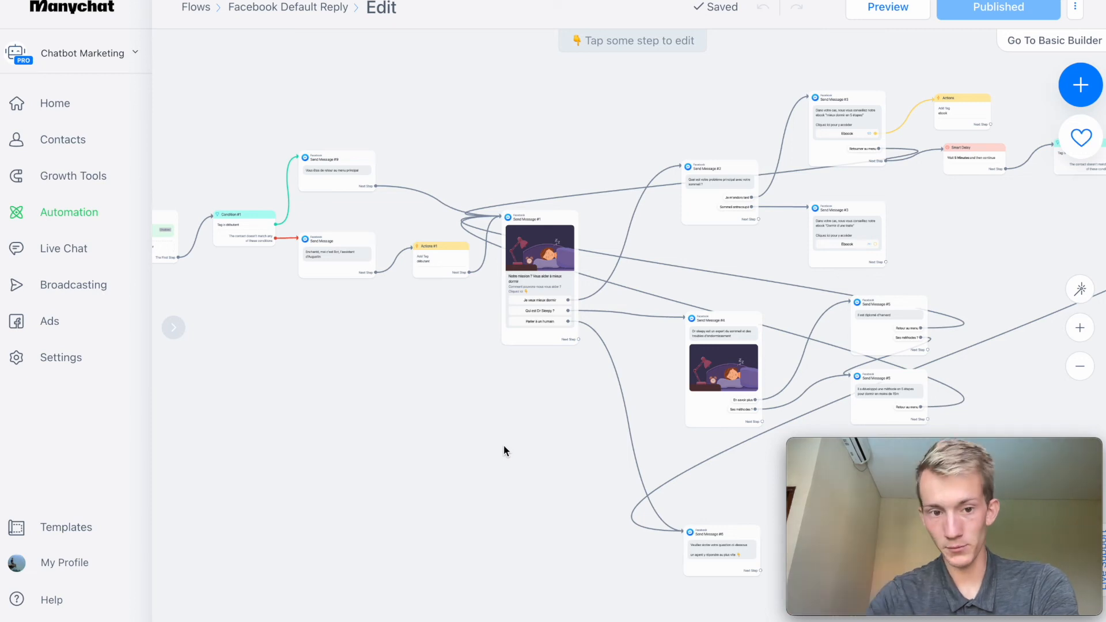
left_click_drag(503, 445, 661, 446)
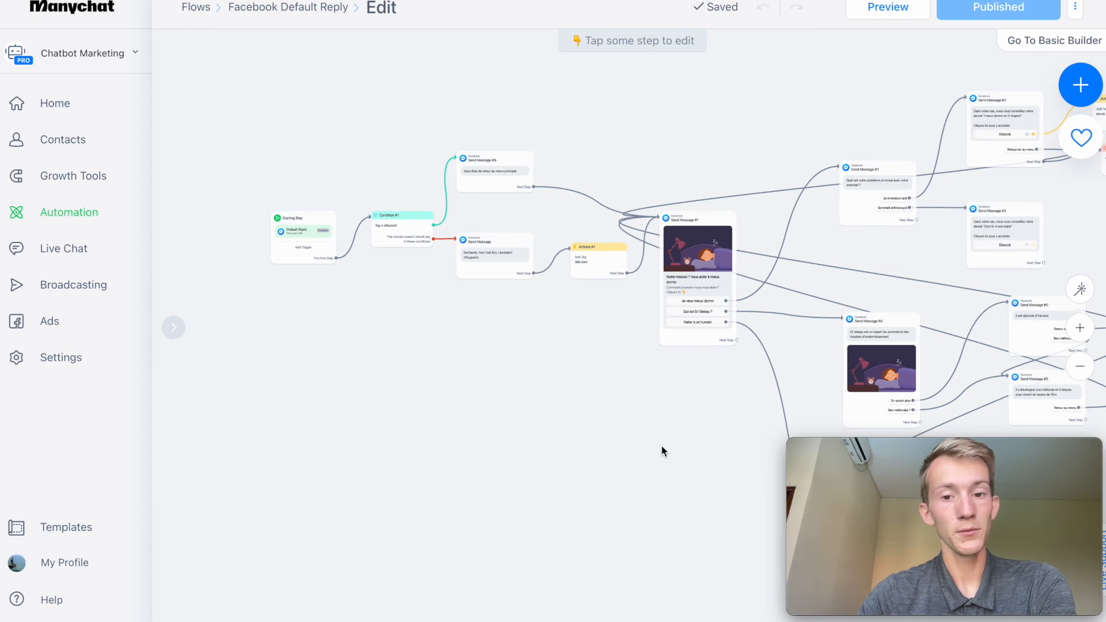
left_click(295, 229)
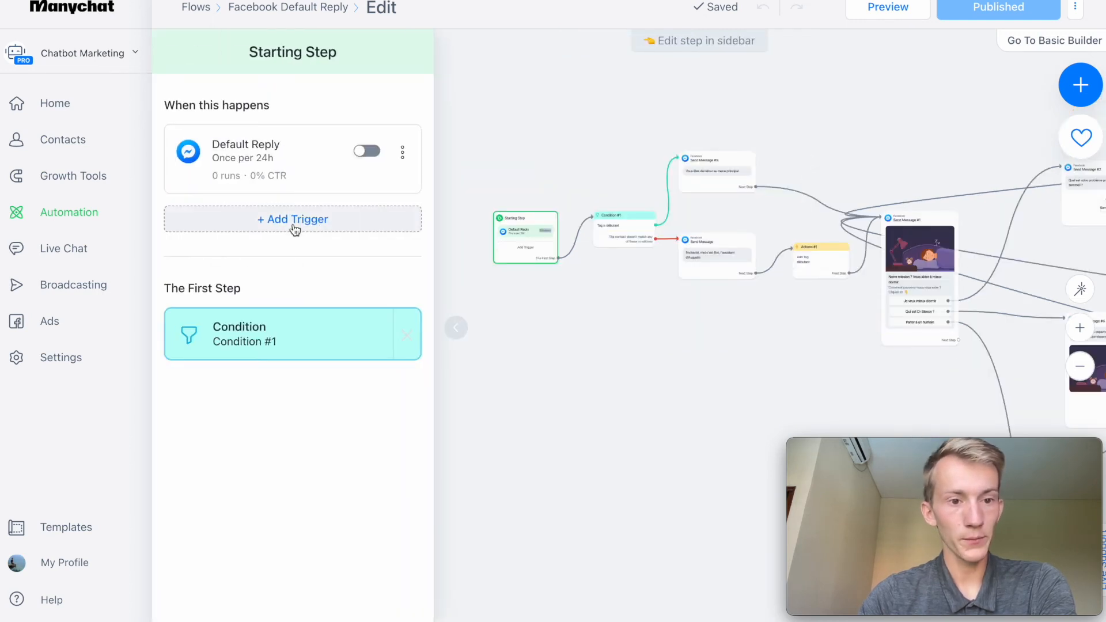
left_click(365, 153)
Switch the Messenger Default Reply frequency to every time, and set it back to once per 24 hours.
left_click(310, 155)
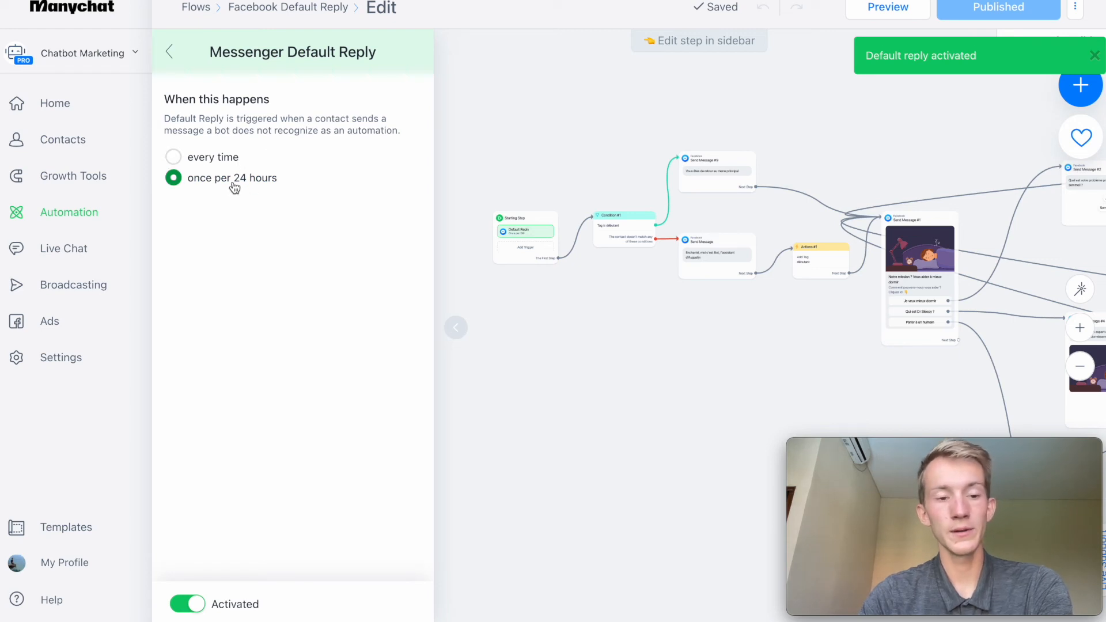
left_click(207, 159)
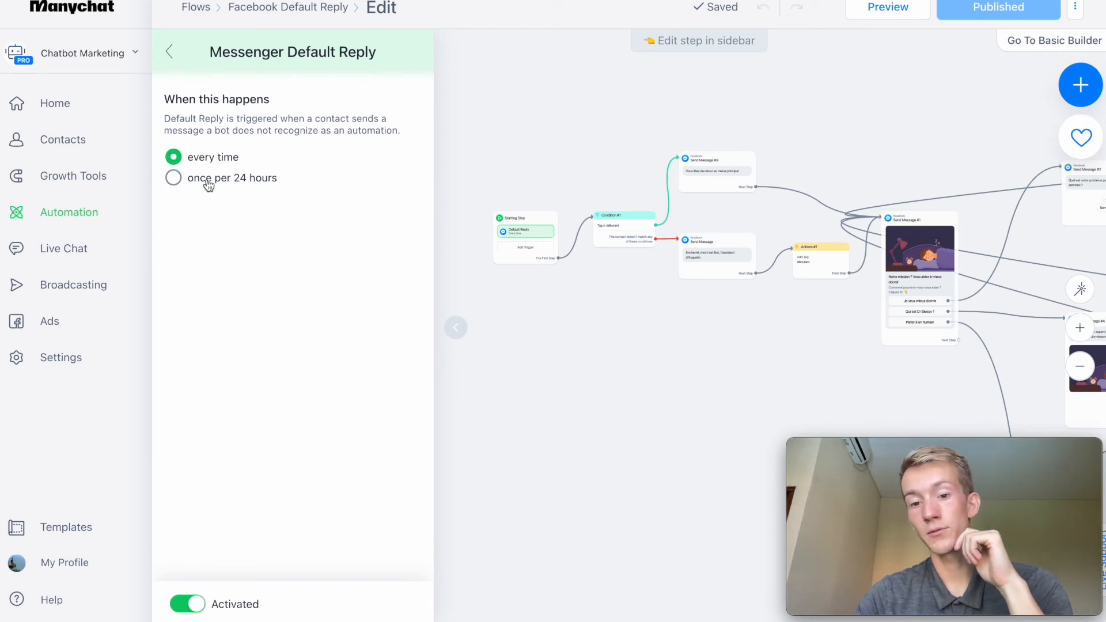
left_click(203, 183)
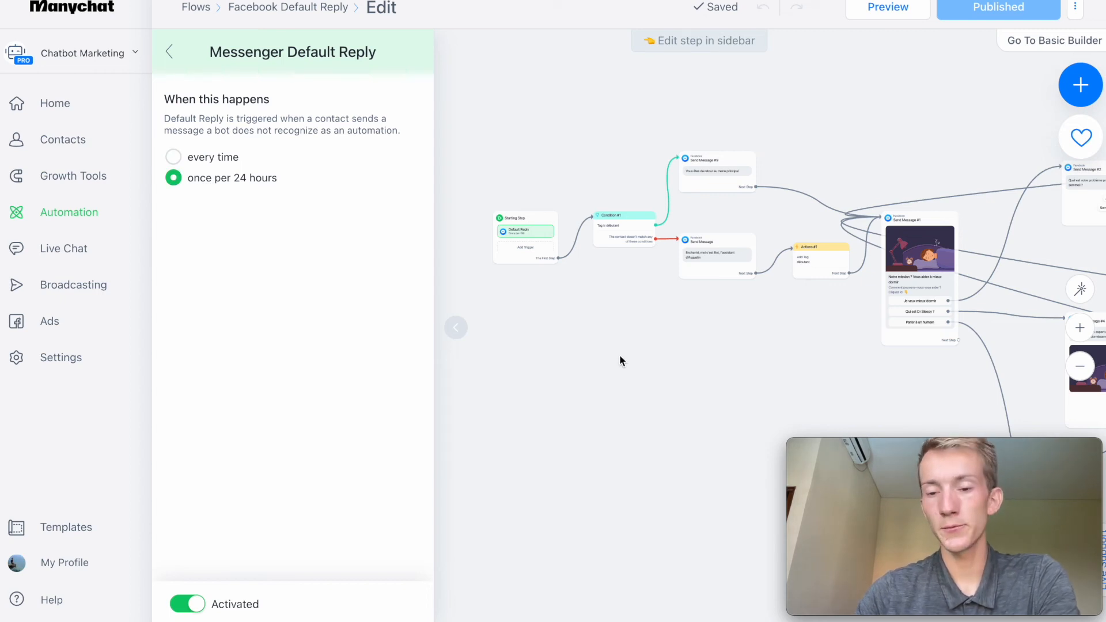
left_click(168, 54)
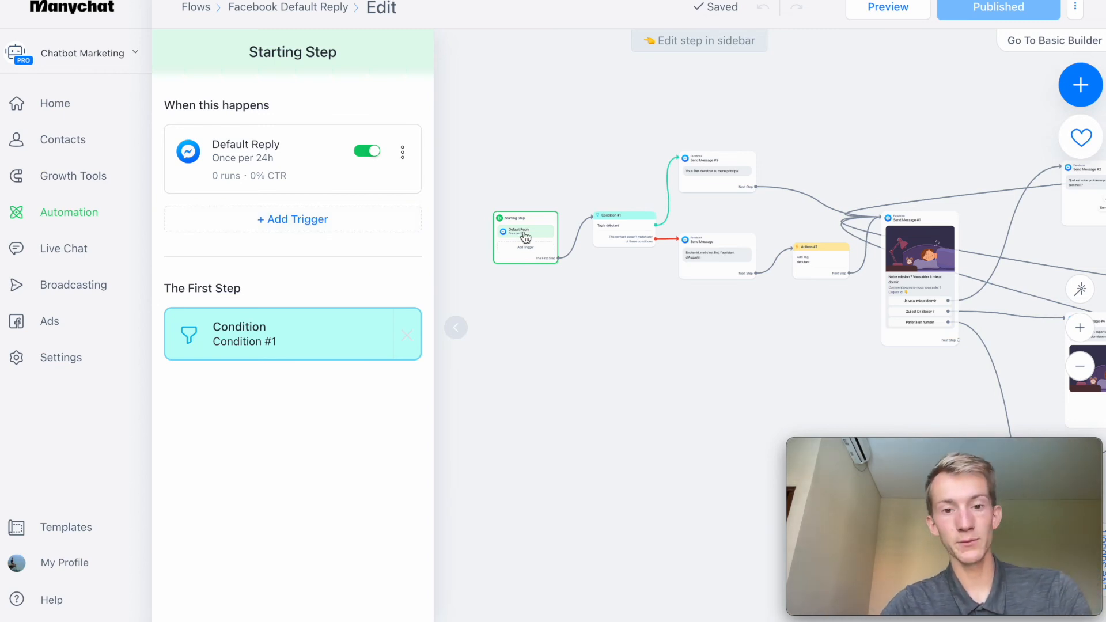
Add a Customer Chat trigger from the Facebook triggers to the Starting Step.
left_click(270, 225)
left_click(289, 228)
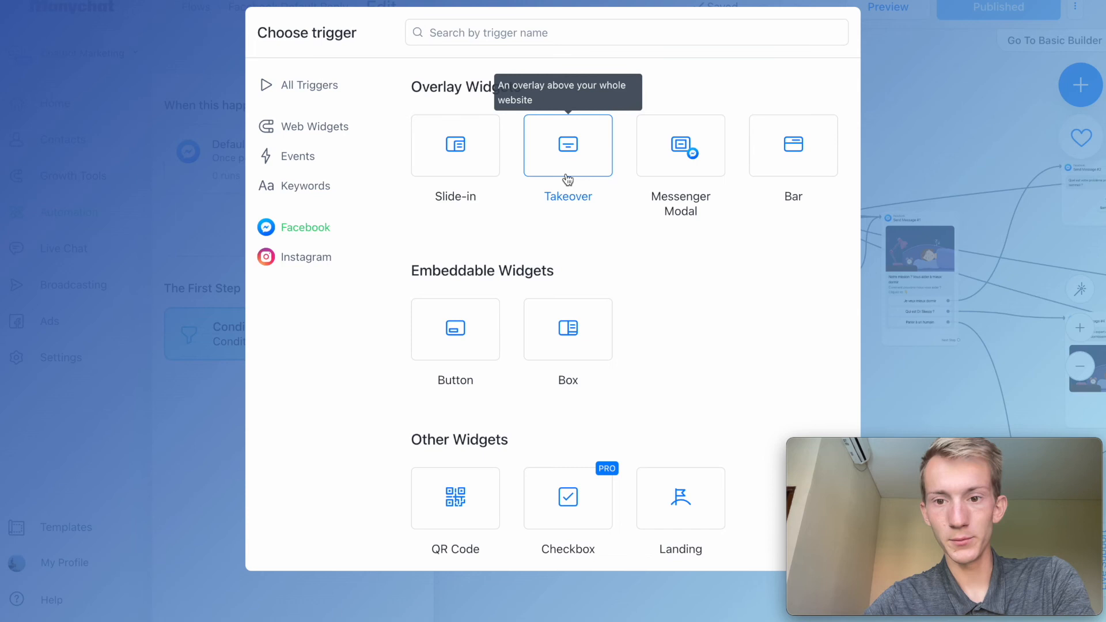
scroll(568, 180, "down", 4)
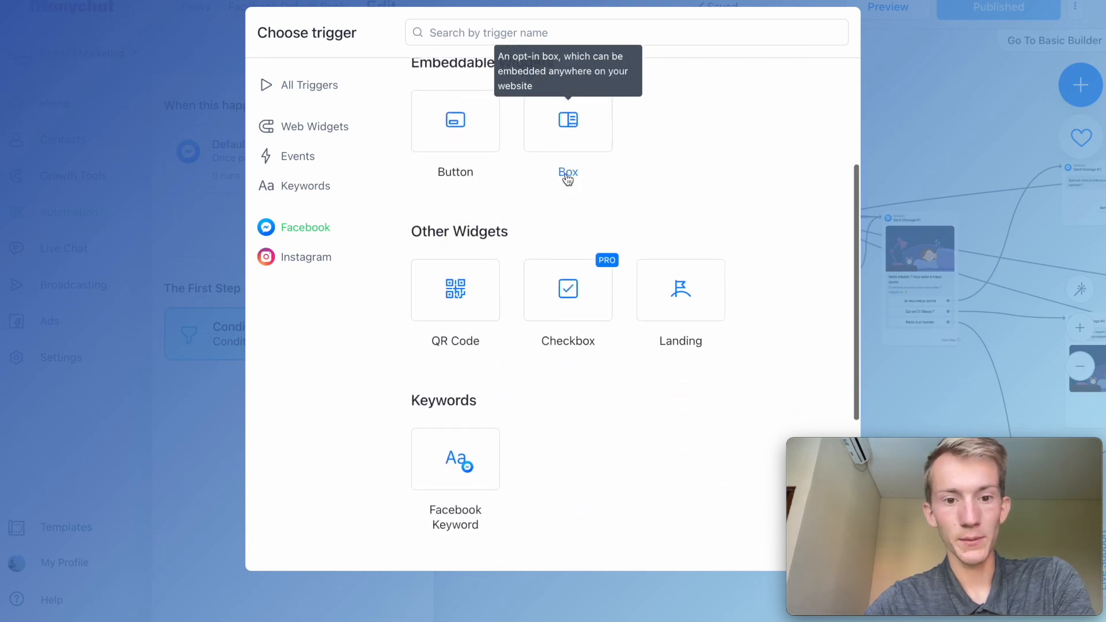
scroll(568, 179, "down", 1)
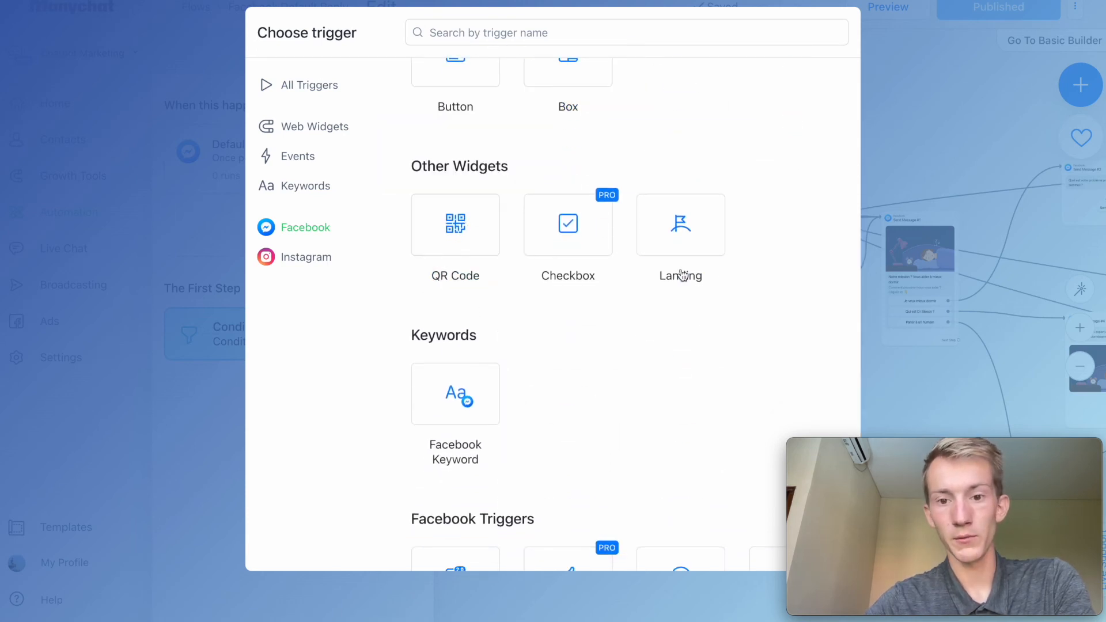
scroll(603, 373, "down", 4)
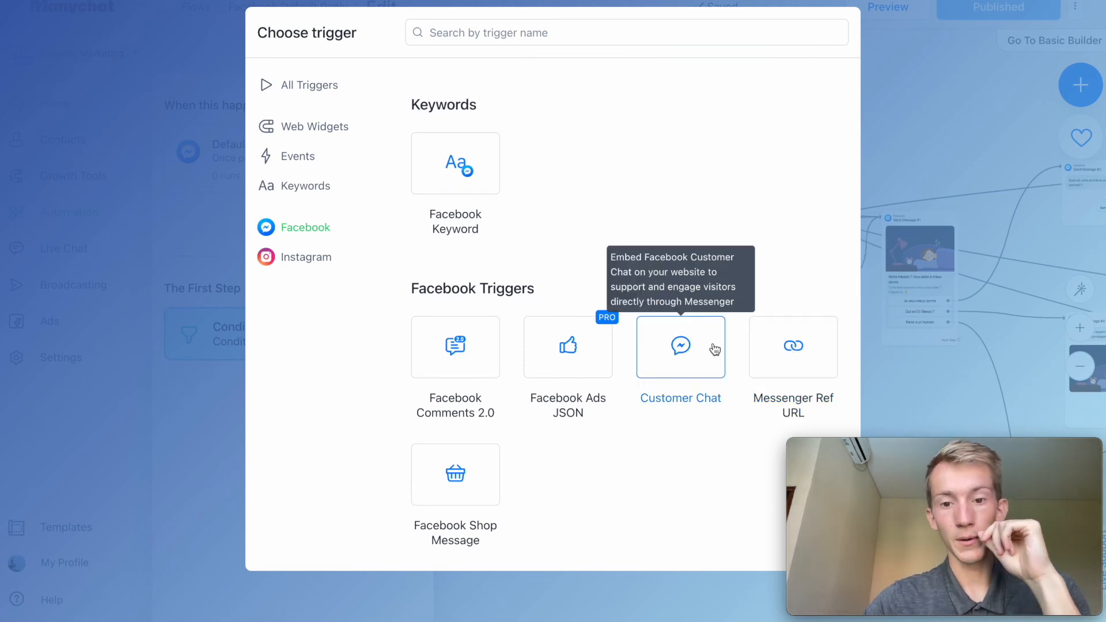
left_click(680, 347)
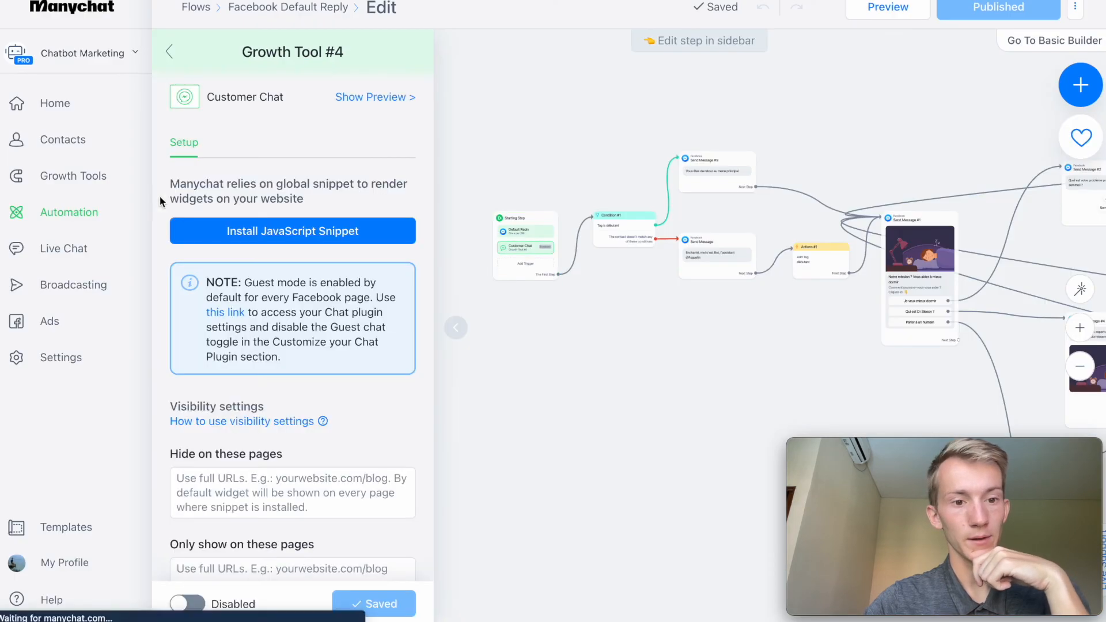
Examine the Customer Chat setup, including website authorization and the Manychat JavaScript snippet installation.
scroll(266, 461, "down", 3)
scroll(271, 353, "up", 3)
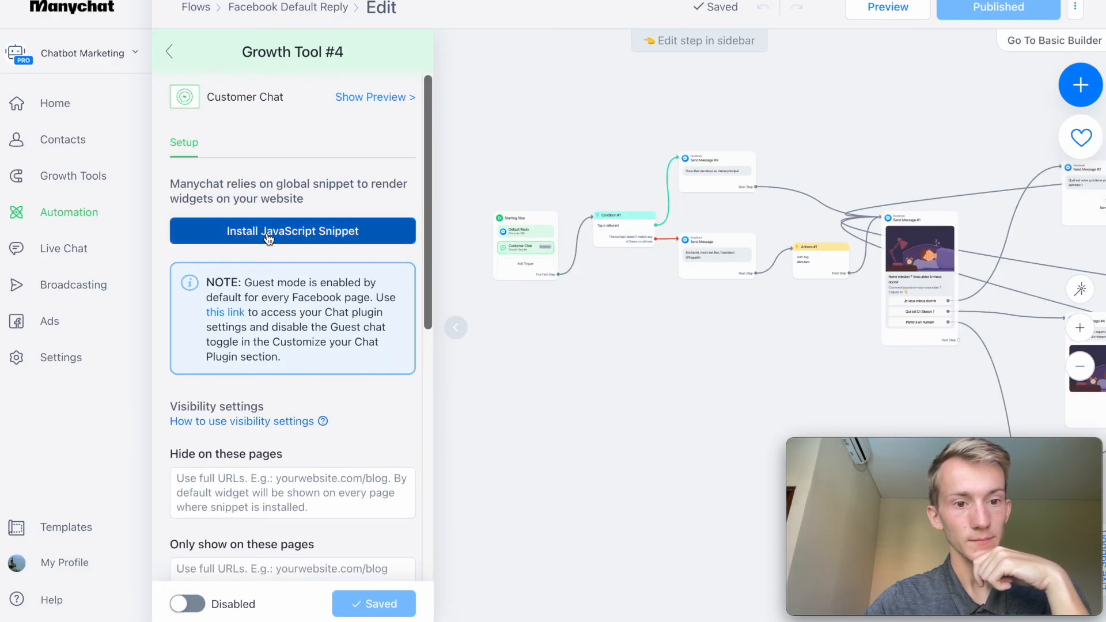
left_click(290, 236)
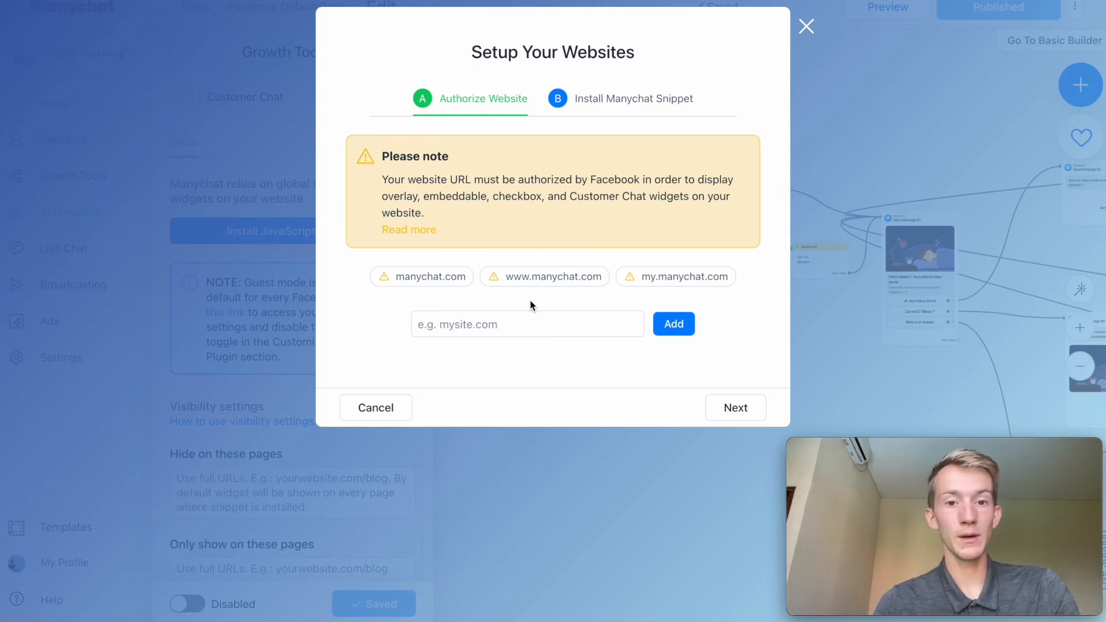
left_click(622, 111)
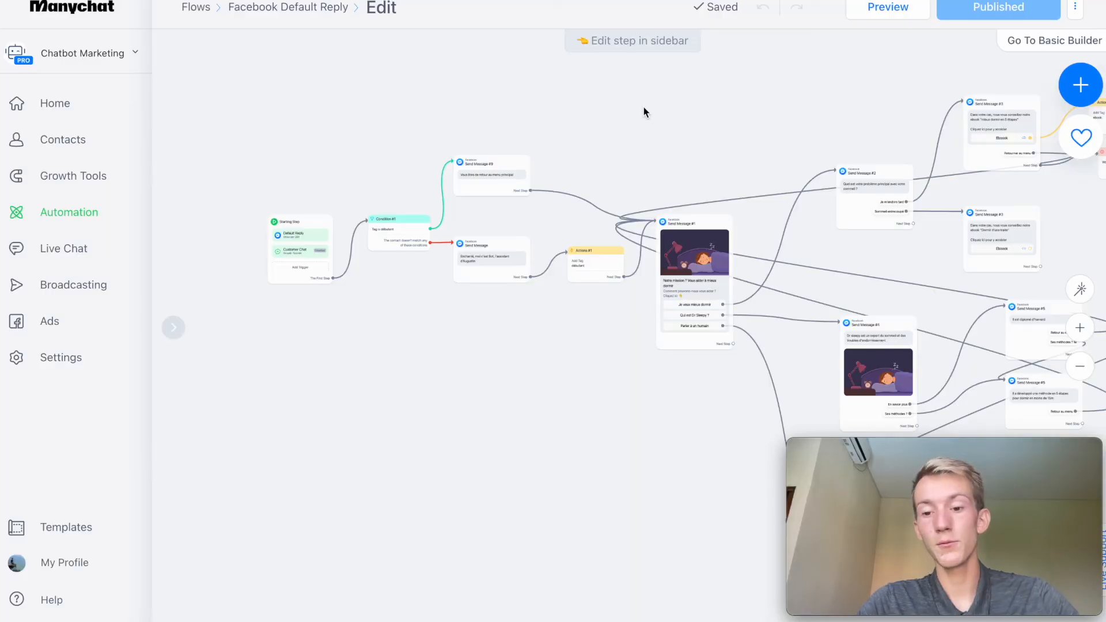
Send the flow preview to Messenger and choose "Je veux mieux dormir" from the menu card in the conversation.
left_click(877, 8)
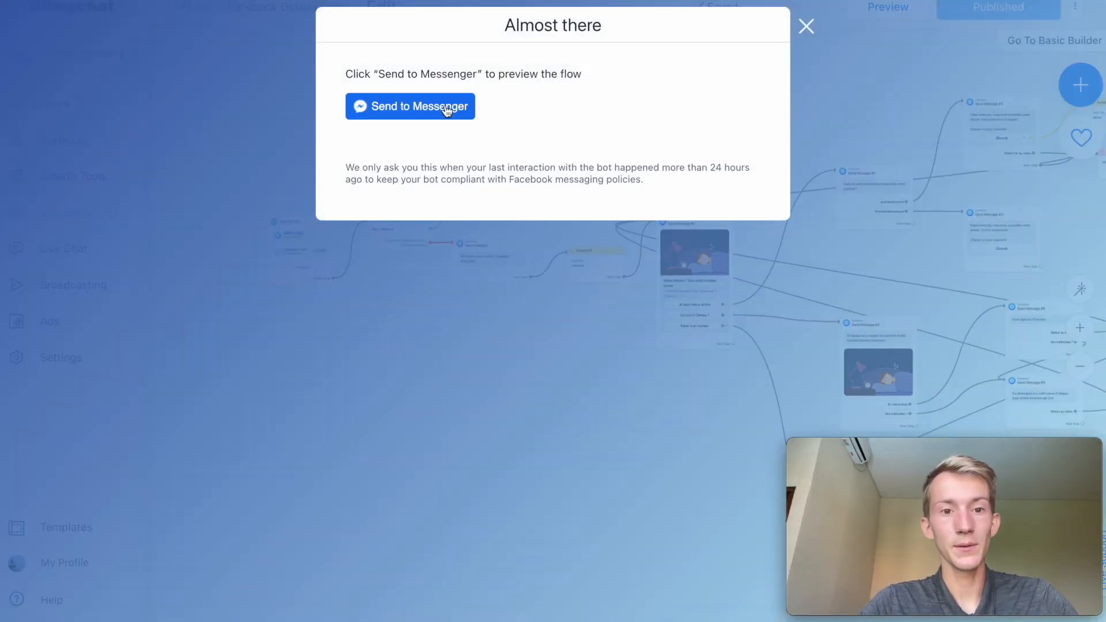
left_click(447, 109)
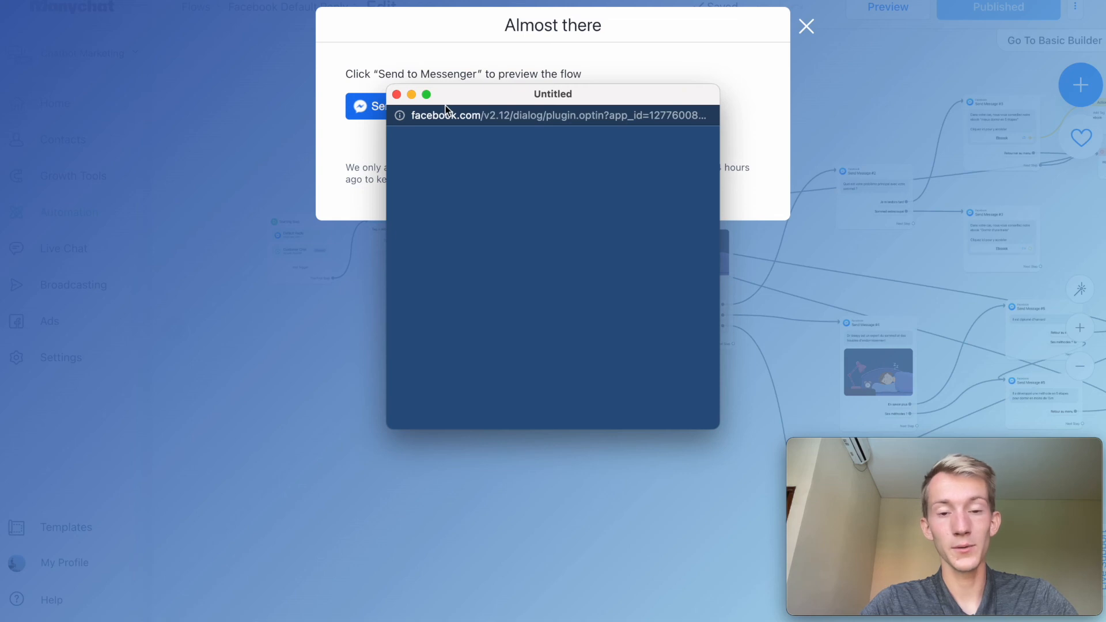
left_click(446, 332)
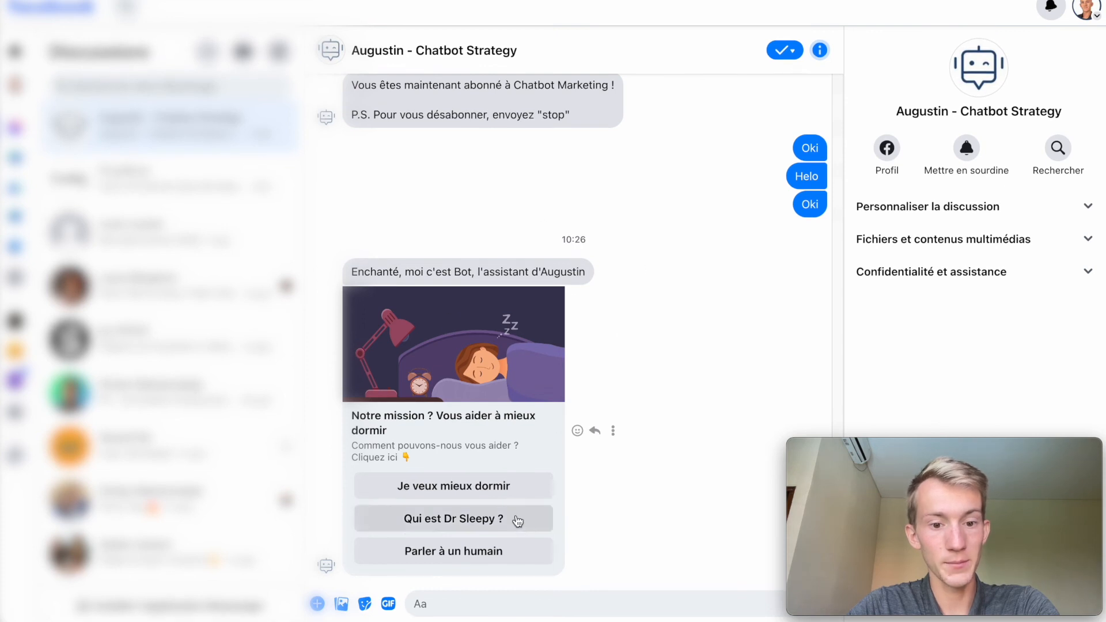
left_click(501, 497)
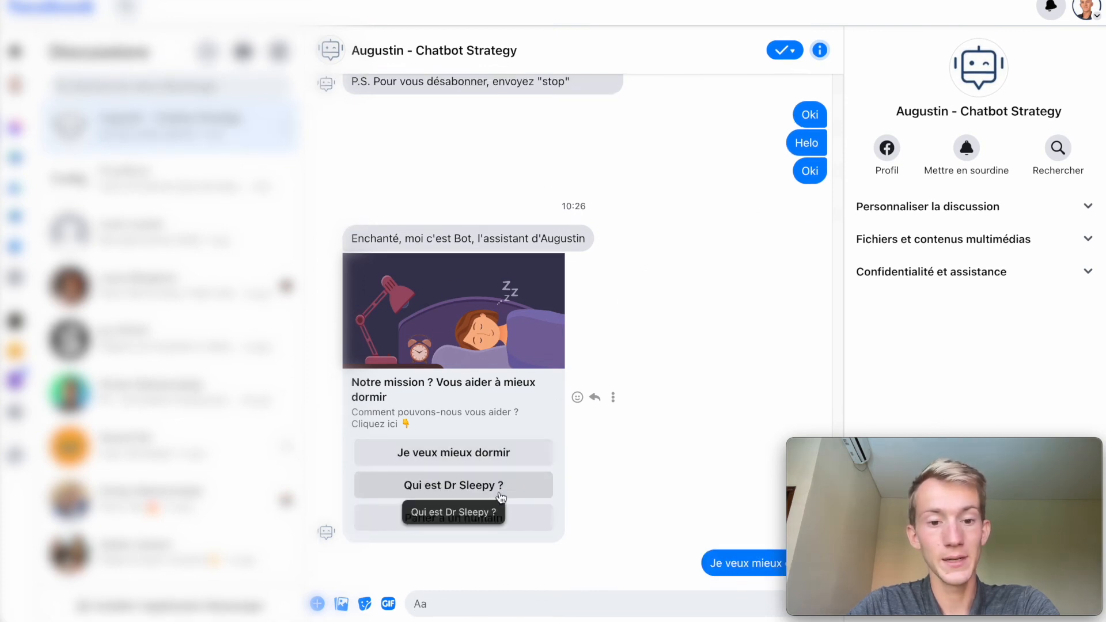
Test the bot's replies by choosing "Je m'endors tard", "Retourner au menu", "Qui est Dr Sleepy ?" and "En savoir plus" in the conversation.
left_click_drag(907, 450, 907, 3)
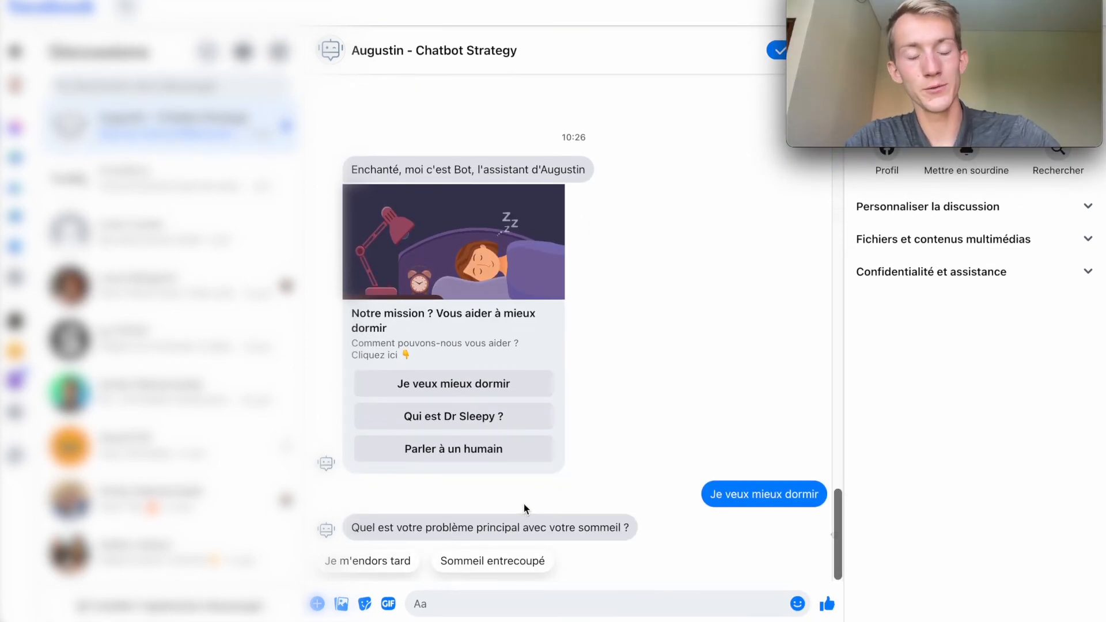
left_click(357, 562)
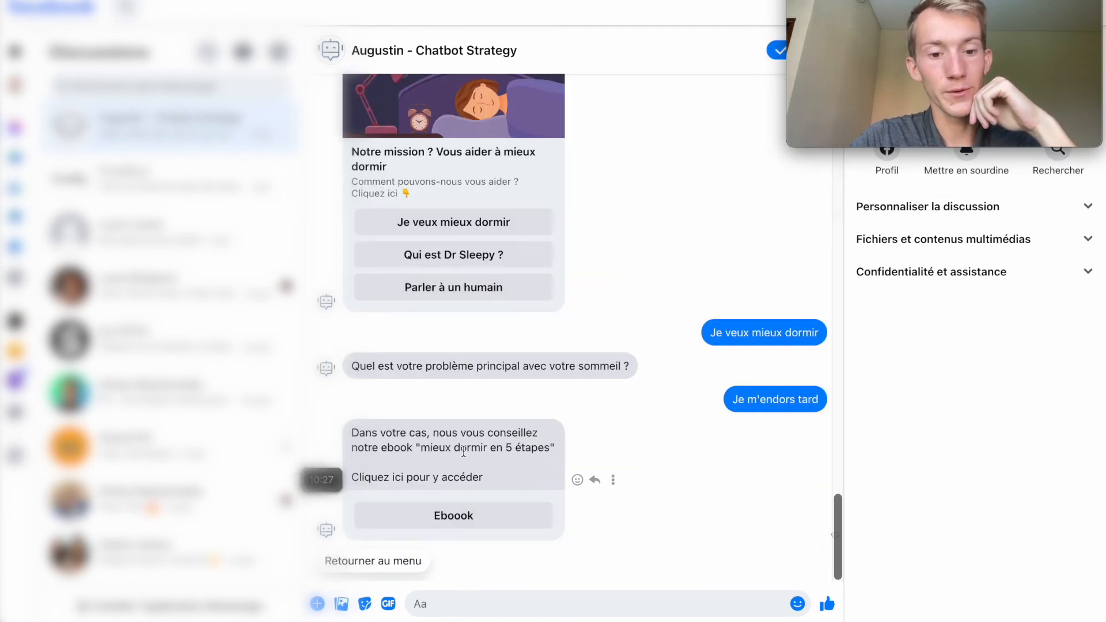
left_click(403, 562)
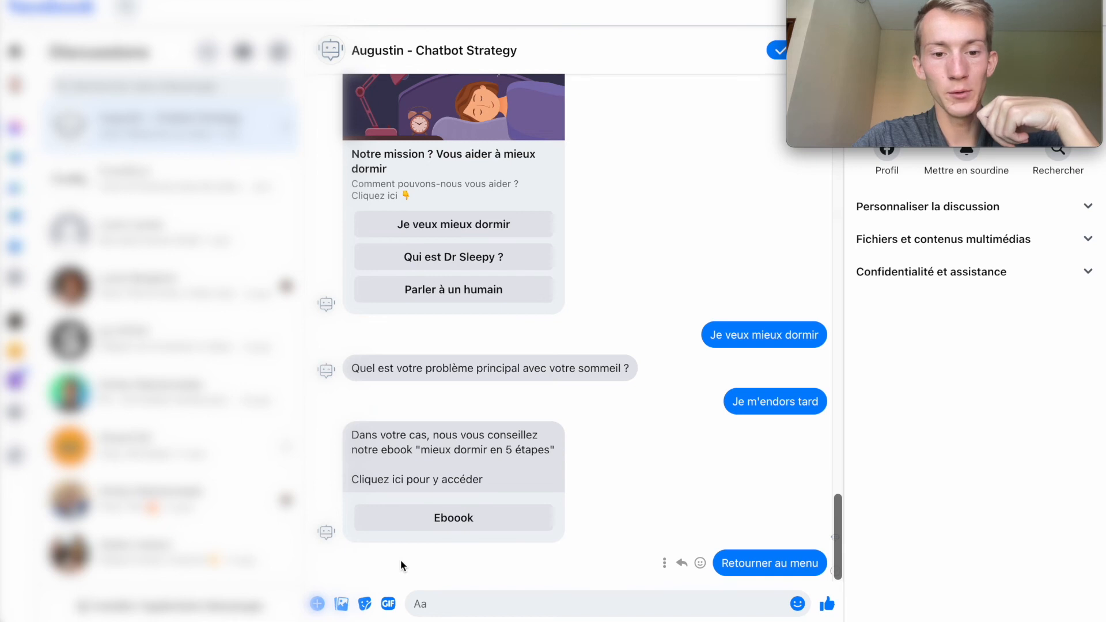
left_click(405, 522)
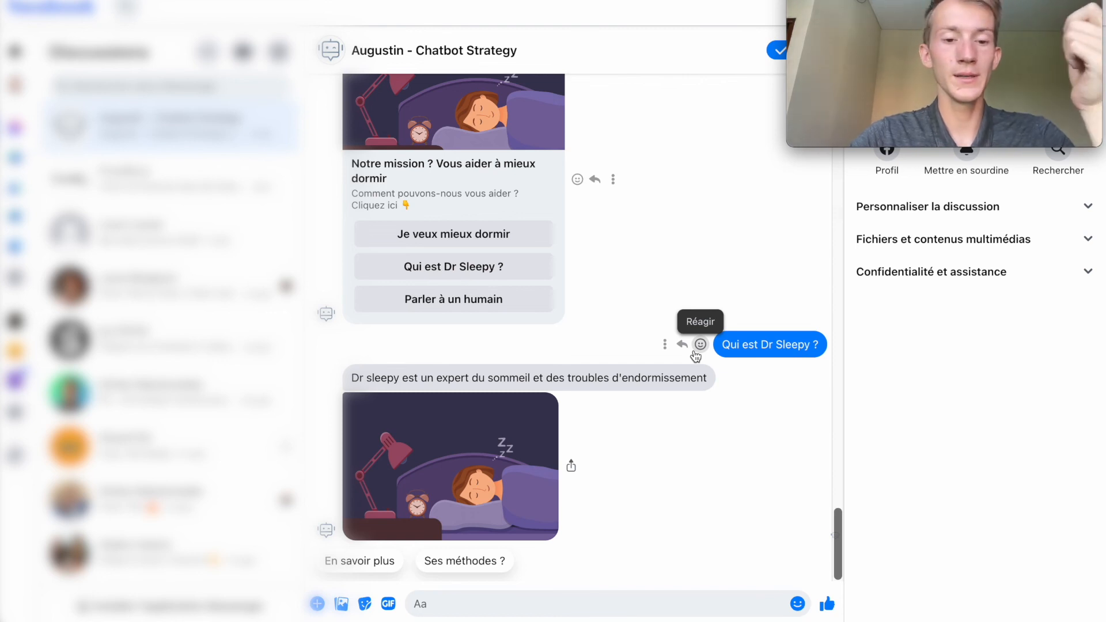
left_click(352, 567)
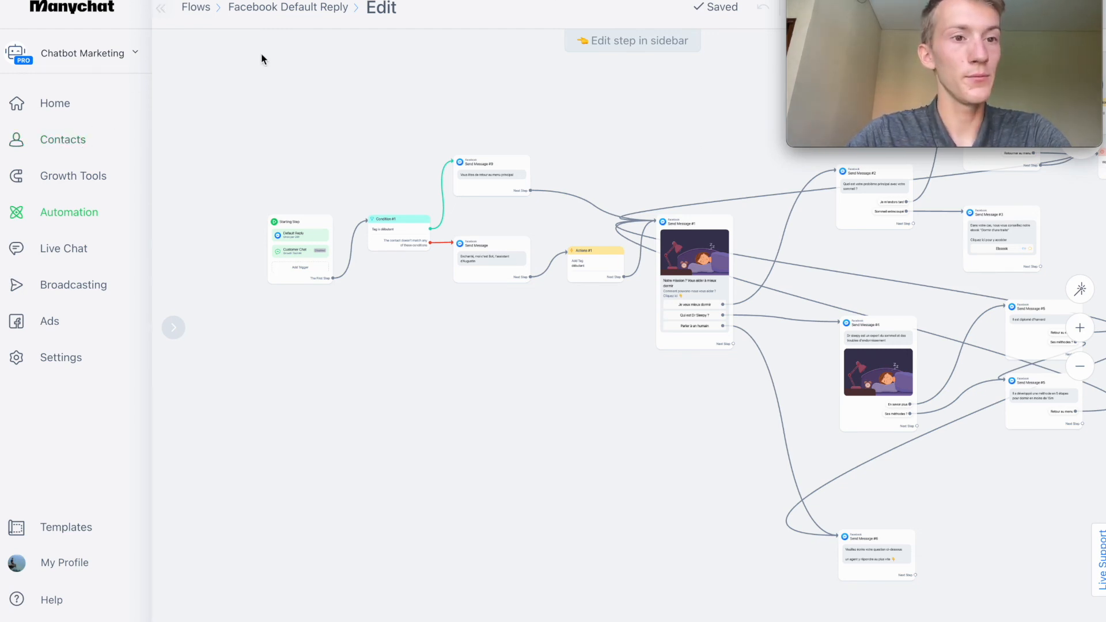
In Manychat, filter the contacts to those whose Last Interaction in Messenger was more than 14 days ago.
left_click(76, 151)
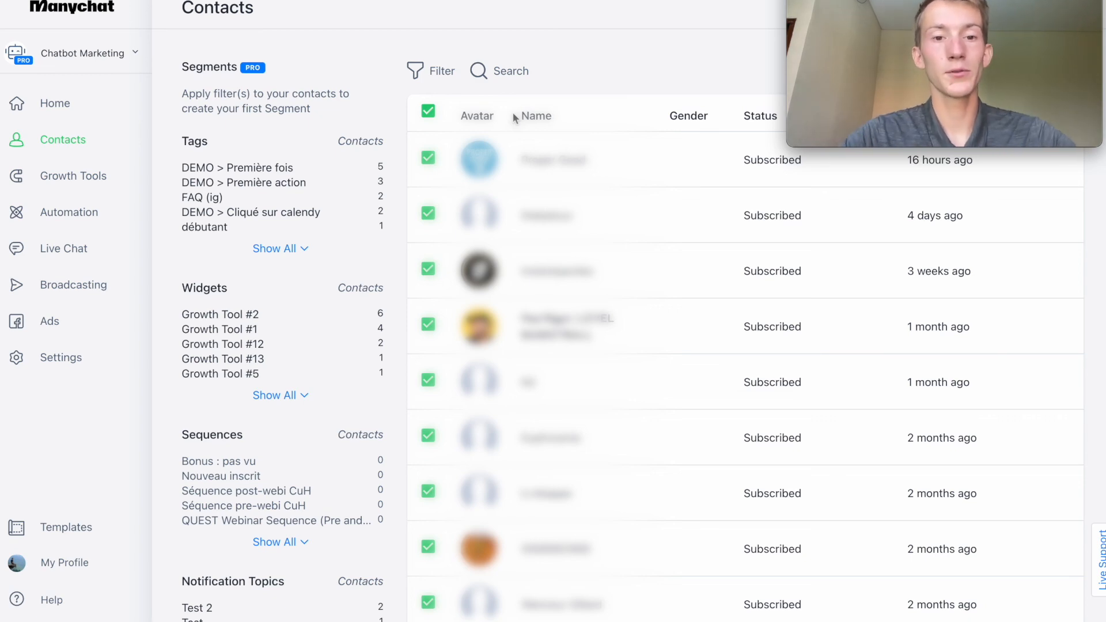
left_click(431, 74)
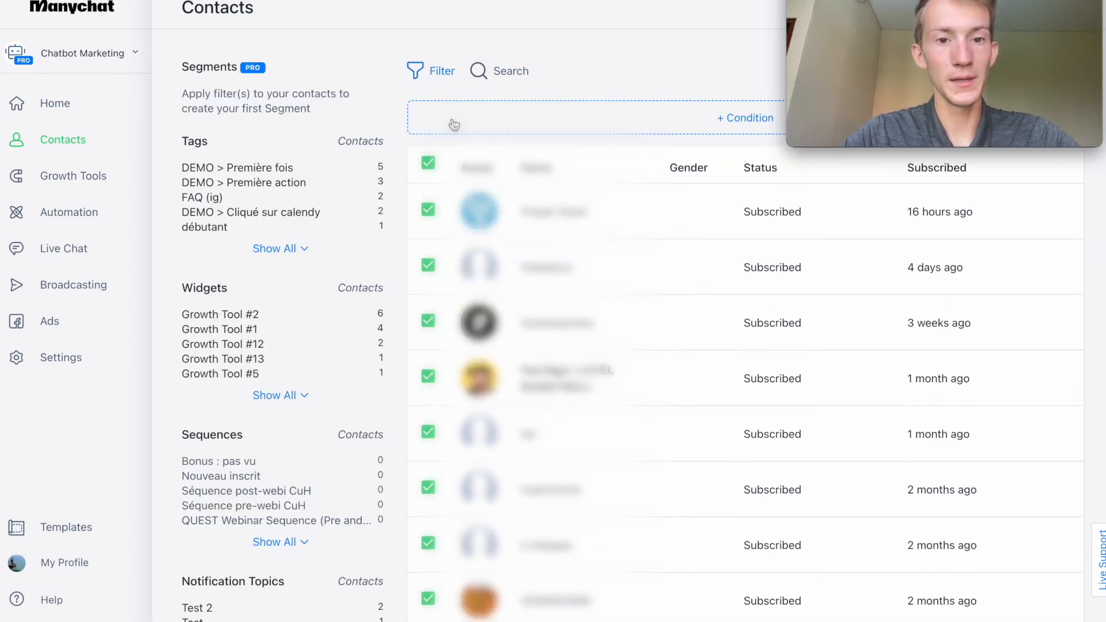
left_click(452, 118)
type("last")
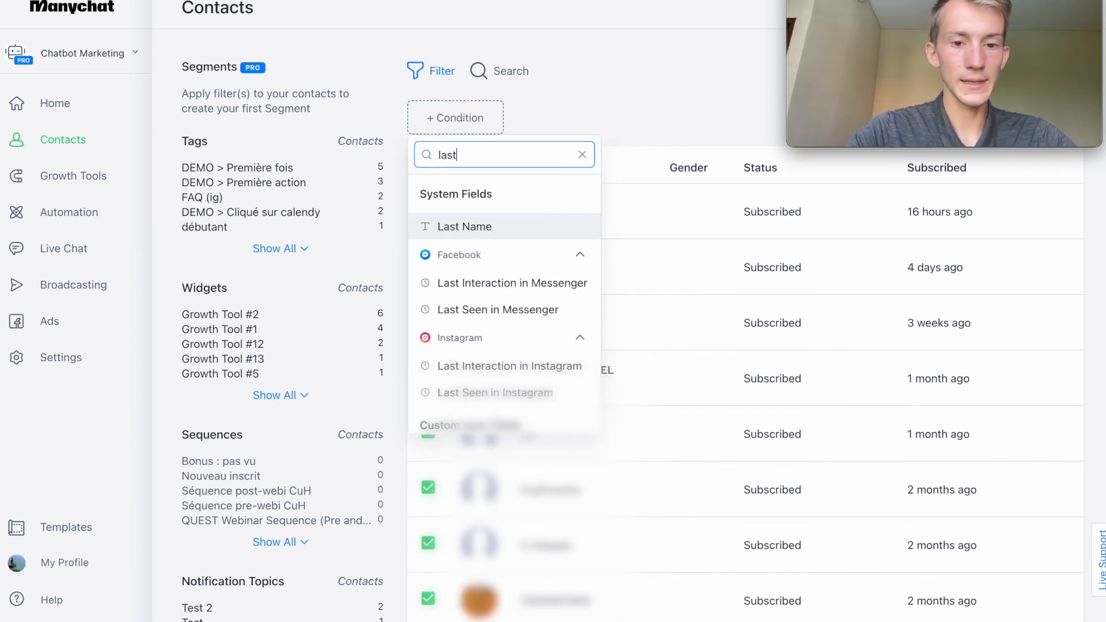
left_click(473, 284)
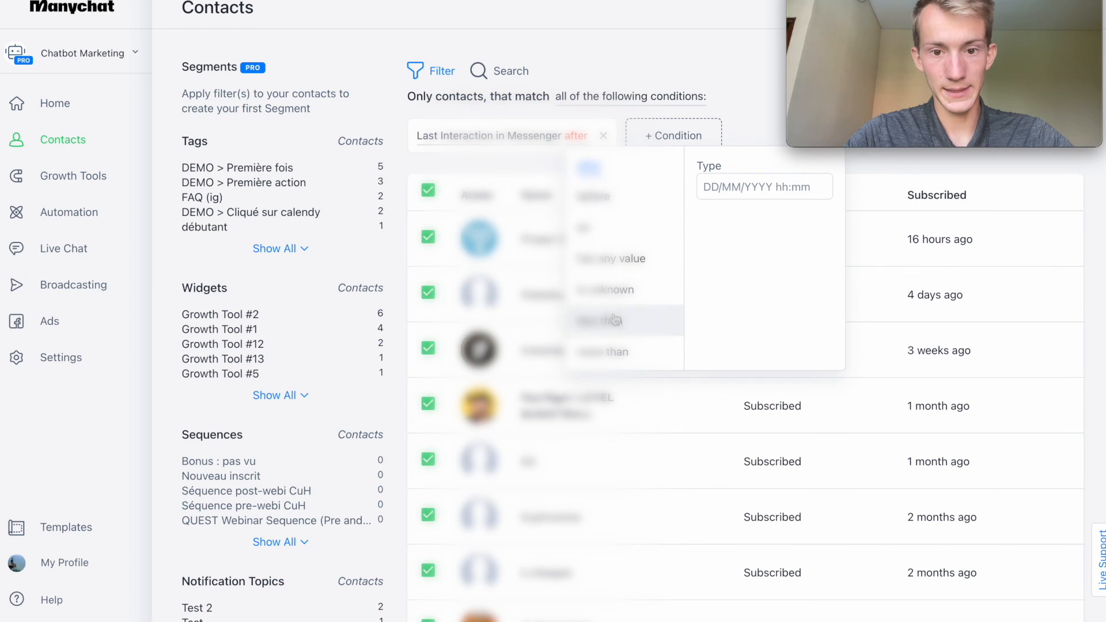
left_click(605, 348)
left_click(755, 169)
left_click(754, 169)
left_click(754, 170)
left_click(754, 170)
left_click(754, 170)
left_click(754, 169)
left_click(754, 170)
left_click(754, 170)
left_click(754, 169)
left_click(754, 170)
left_click(754, 169)
left_click(755, 170)
left_click(755, 170)
left_click(657, 51)
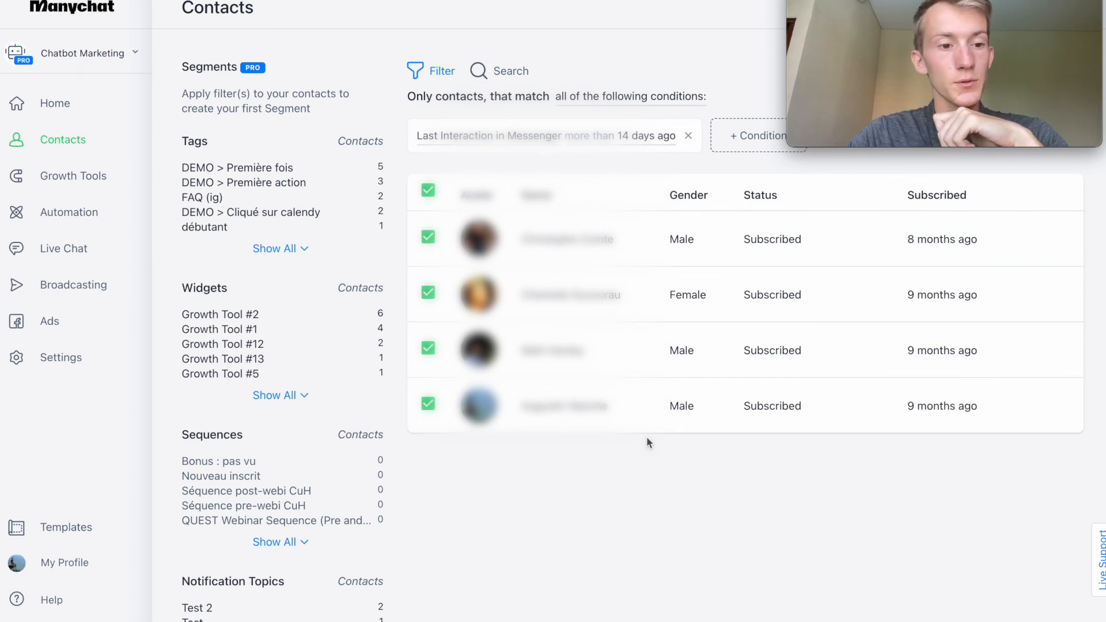
Examine the bulk actions available for the filtered contacts, including Unsubscribe from Account.
left_click_drag(963, 2, 239, 2)
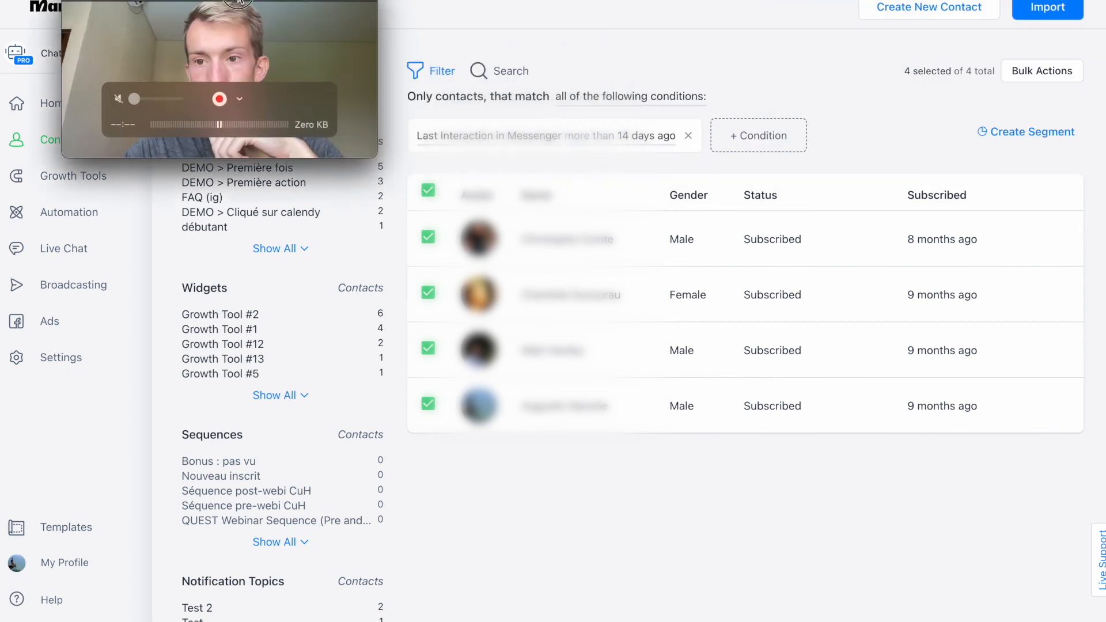
left_click(1030, 75)
scroll(1014, 242, "down", 1)
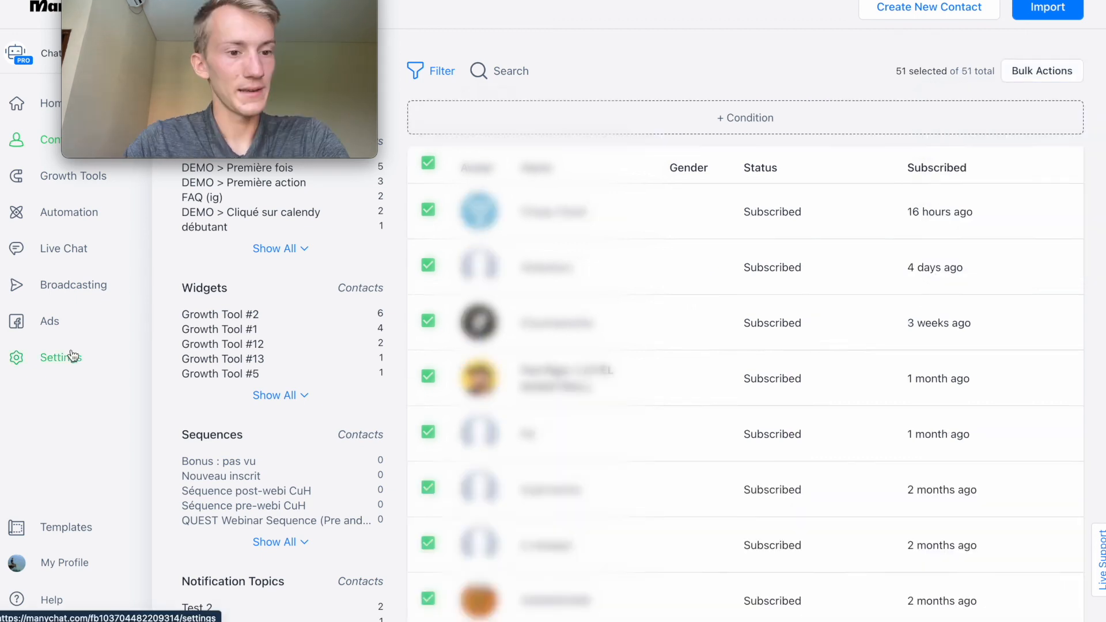
Open the general settings of the Manychat account.
left_click(69, 357)
left_click_drag(139, 48, 853, 454)
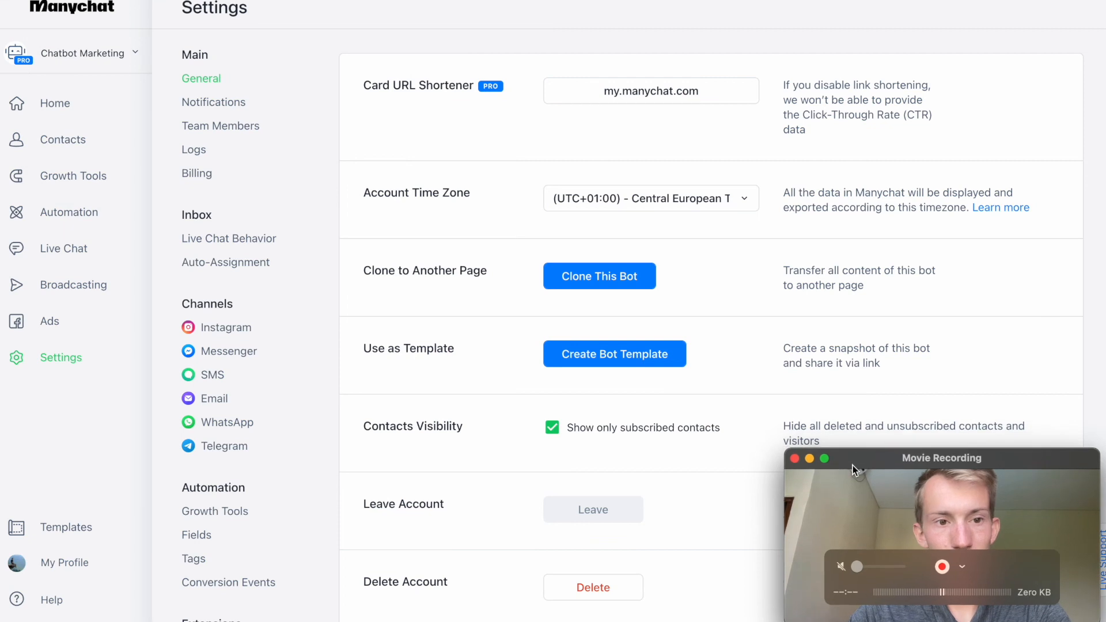